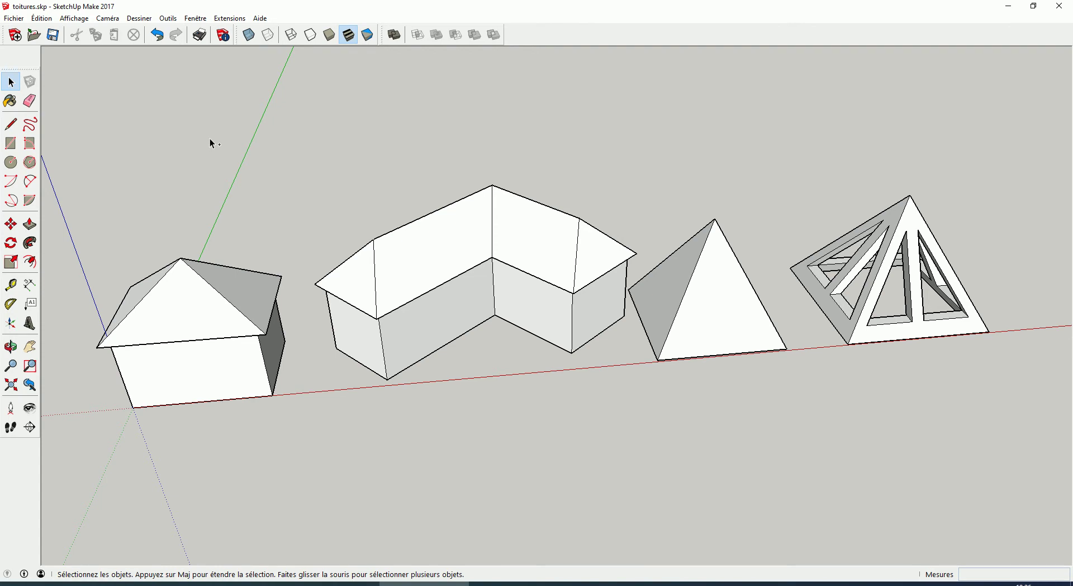
Select and delete all four sample roof models in toitures.skp.
key("ctrl+a")
key("Delete")
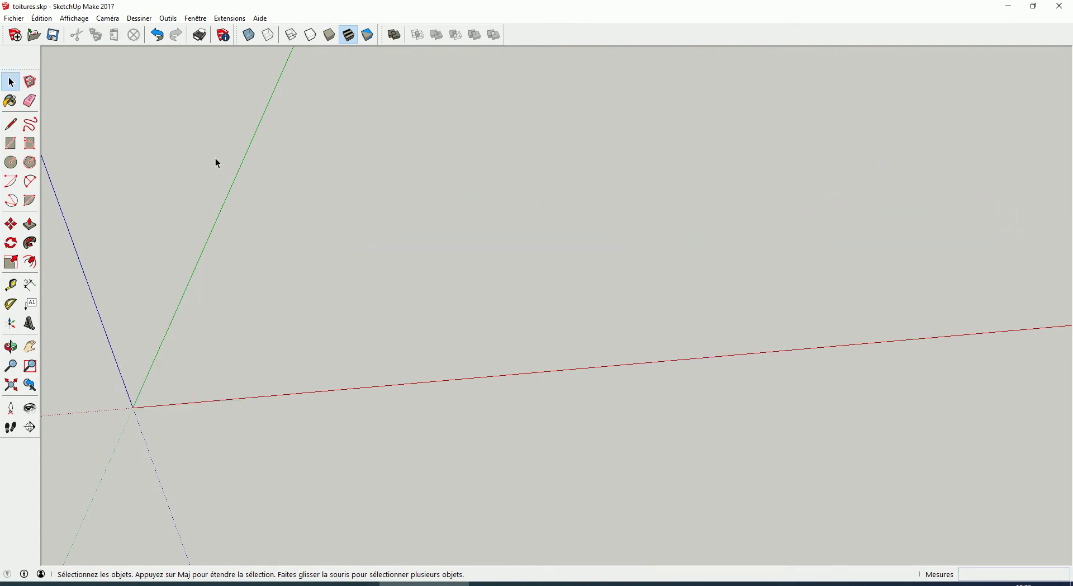
Draw a floor rectangle from the origin and offset its outline inward about 180mm.
key("r")
left_click(132, 408)
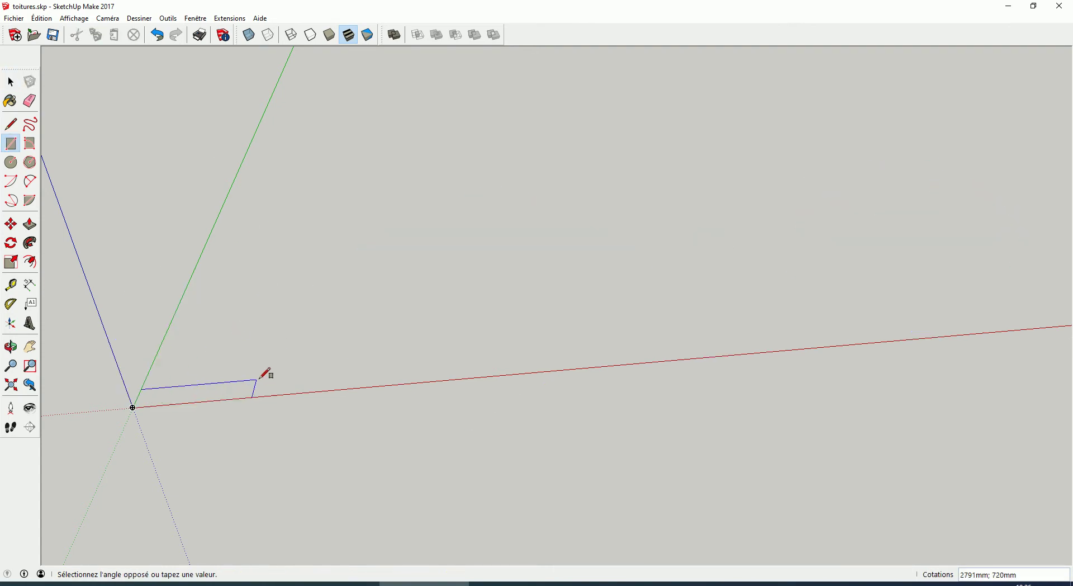
left_click(300, 331)
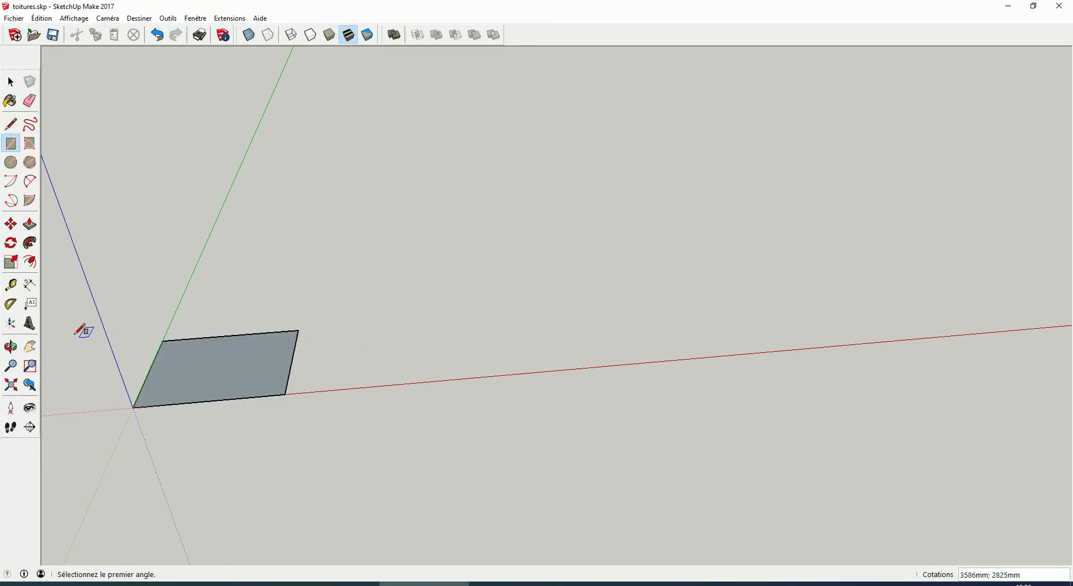
left_click(30, 261)
left_click(187, 400)
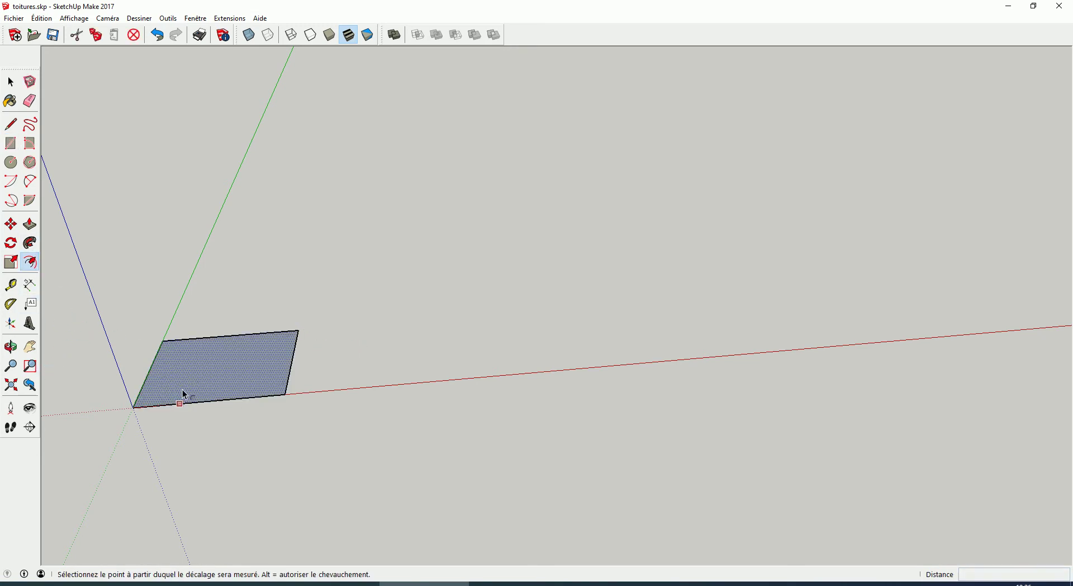
left_click(150, 398)
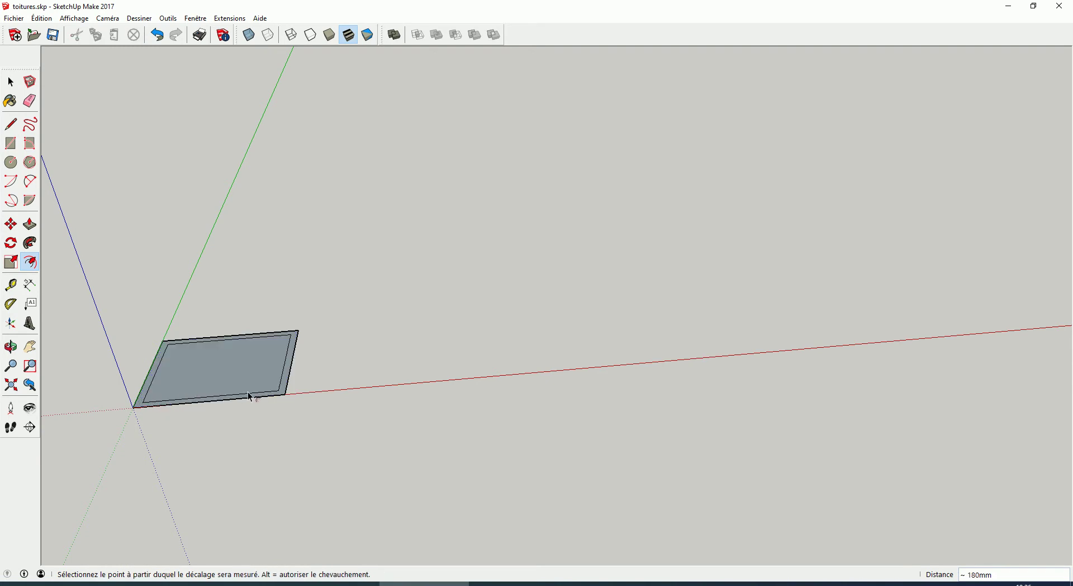
Push/Pull the outer ring up about 2039mm to form the box walls.
key("p")
key("space")
left_click(351, 370)
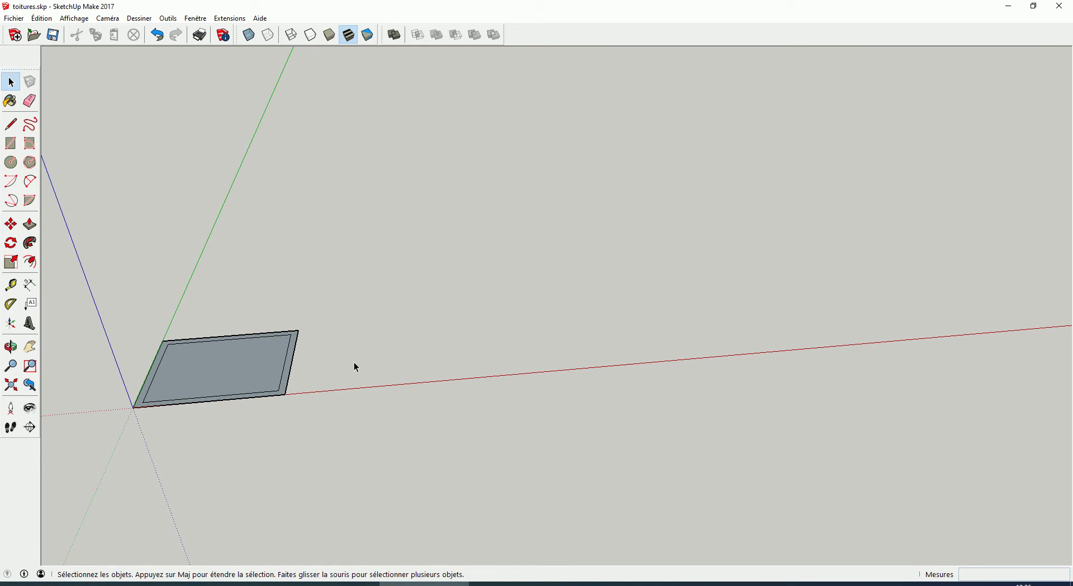
key("p")
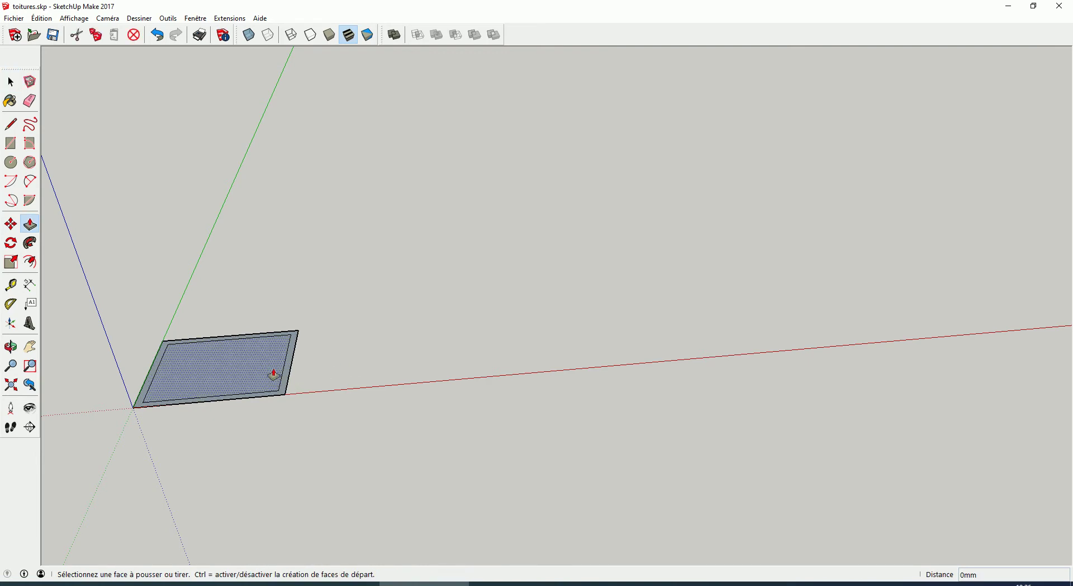
left_click(286, 377)
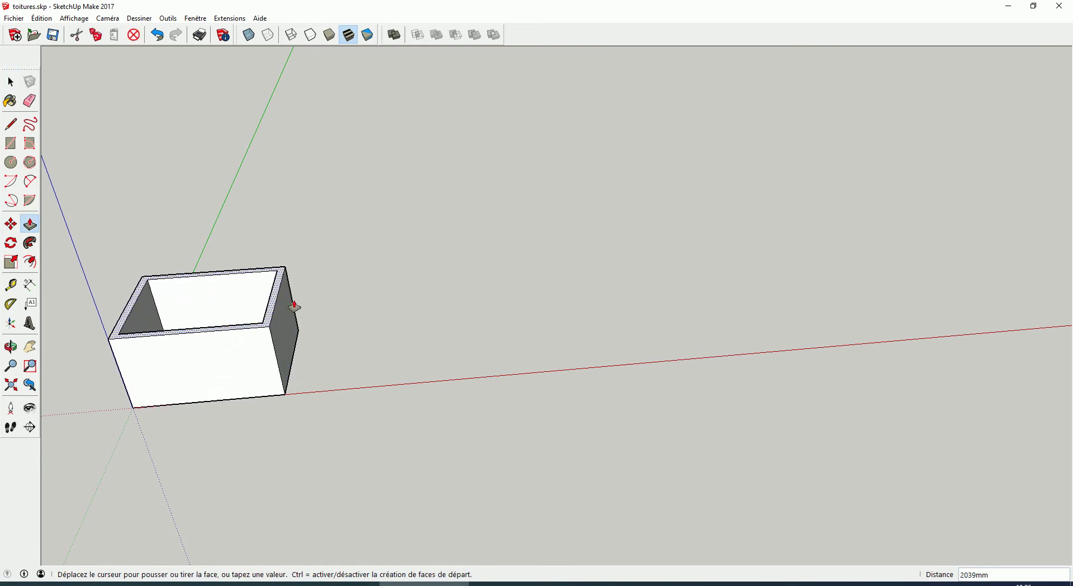
left_click(294, 307)
key("space")
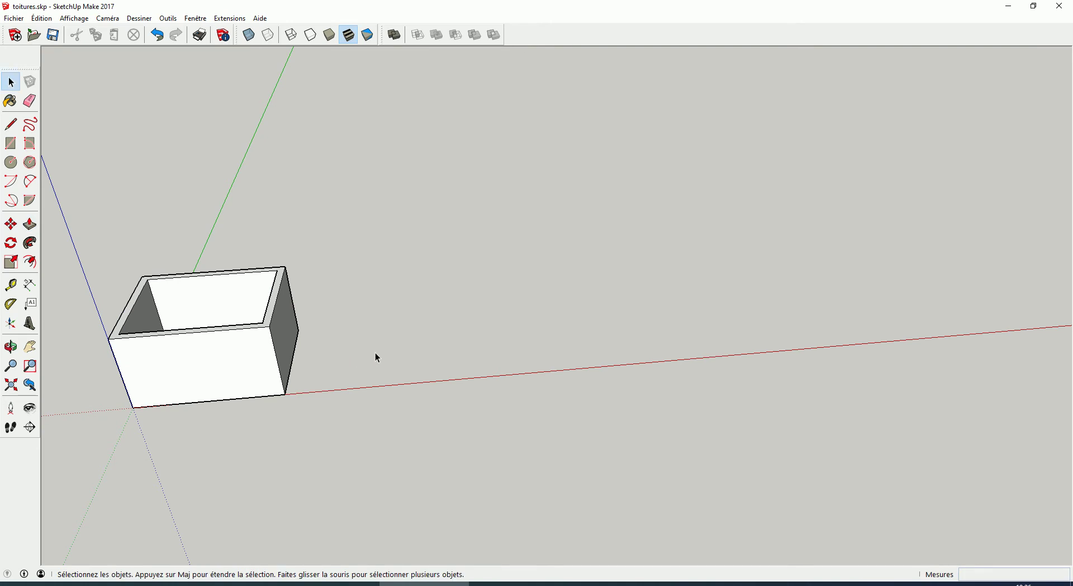
Draw two rectangles forming an L footprint and erase the seam between them.
key("r")
left_click(370, 385)
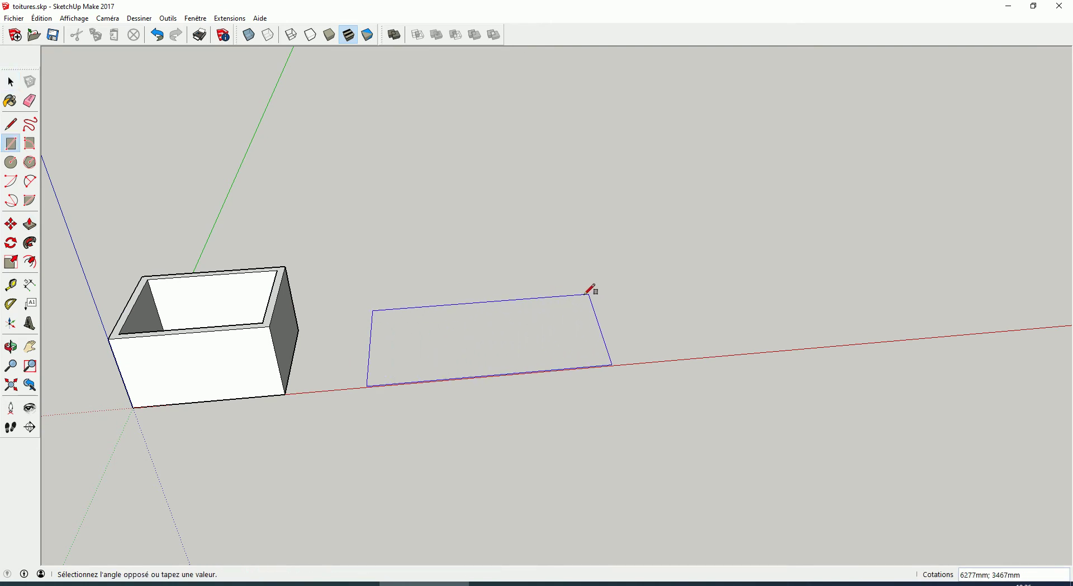
left_click(591, 291)
left_click(606, 365)
left_click(523, 471)
key("space")
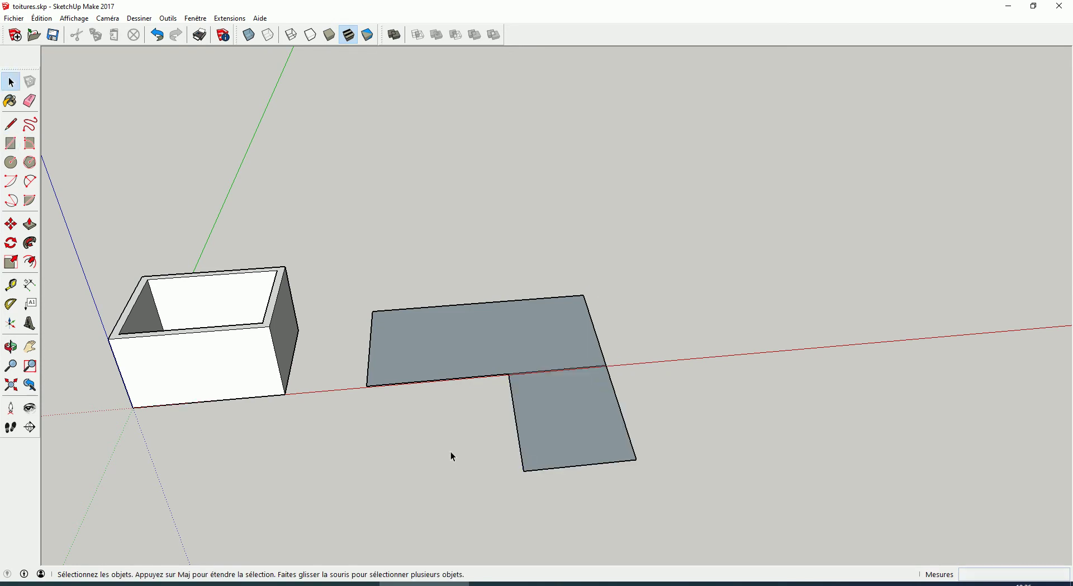
key("e")
left_click(548, 371)
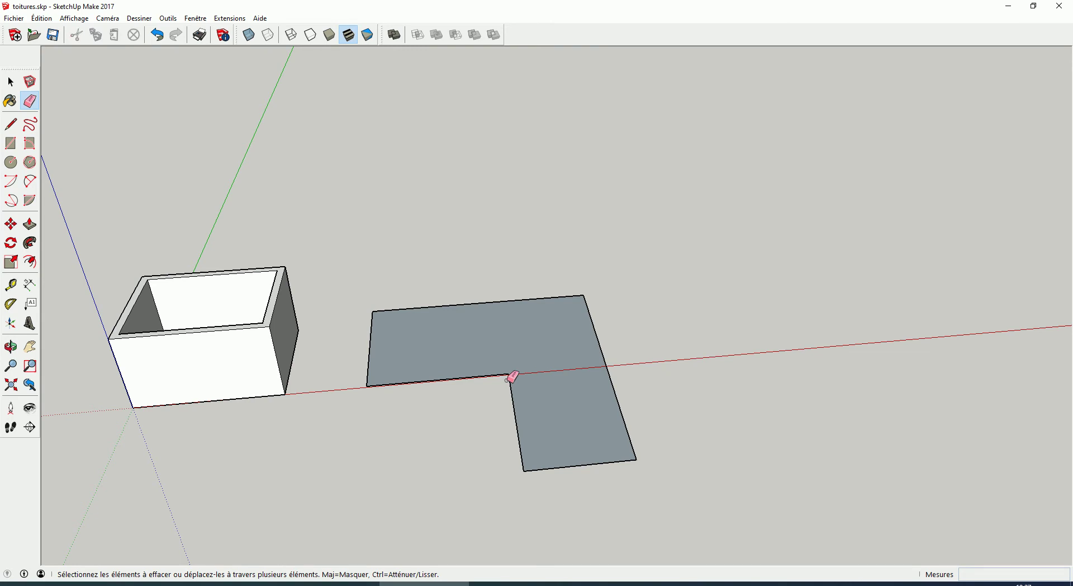
Offset the L face inward and pull its outer ring up to 2039mm walls.
key("space")
left_click(29, 261)
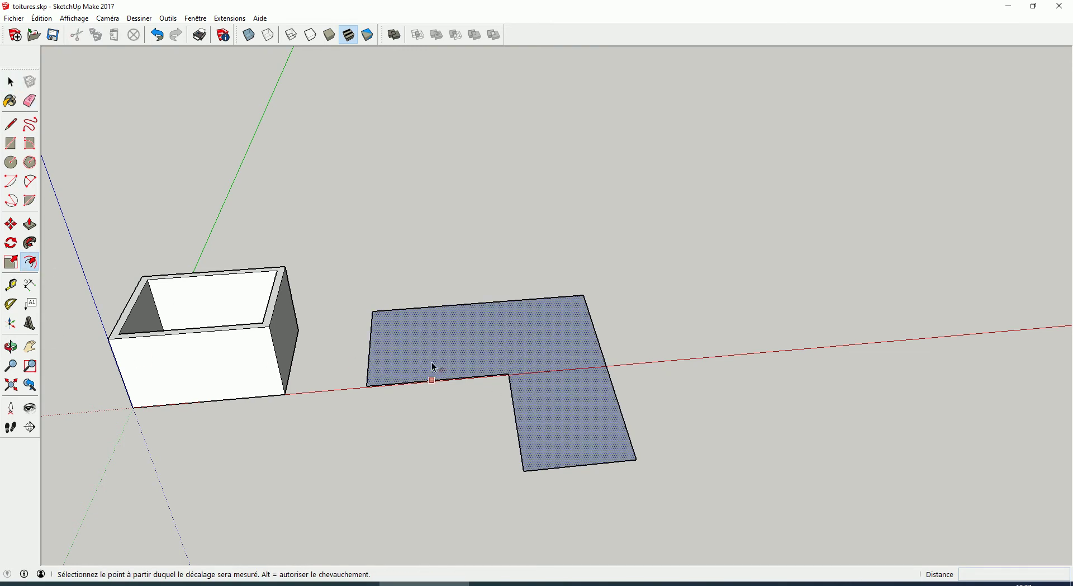
left_click(432, 367)
left_click(376, 383)
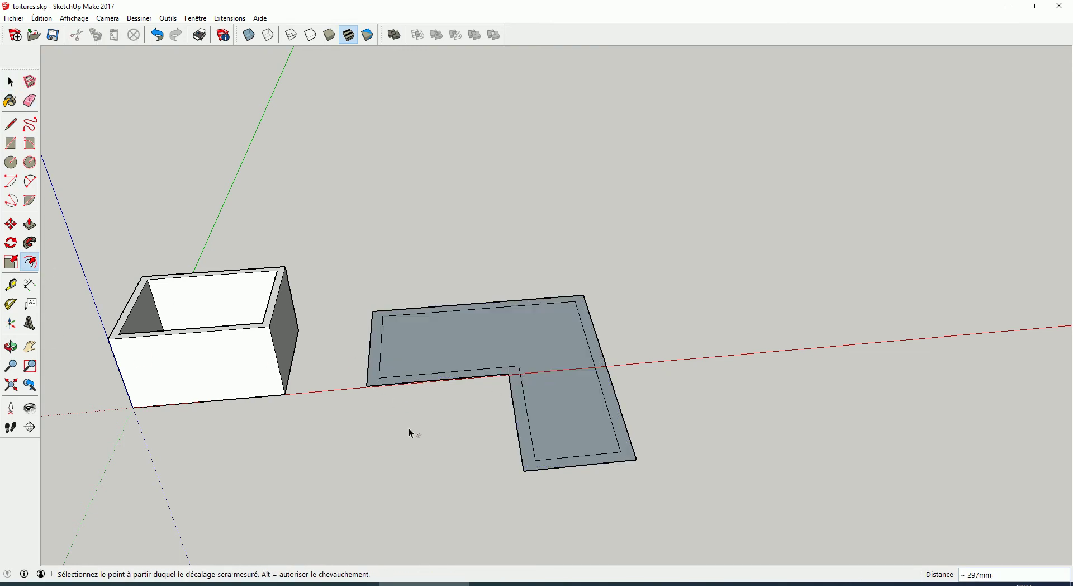
key("space")
left_click(617, 412)
key("p")
left_click(608, 389)
left_click(270, 334)
key("space")
Make the small box and the L-shaped walls each a separate group.
left_click(451, 480)
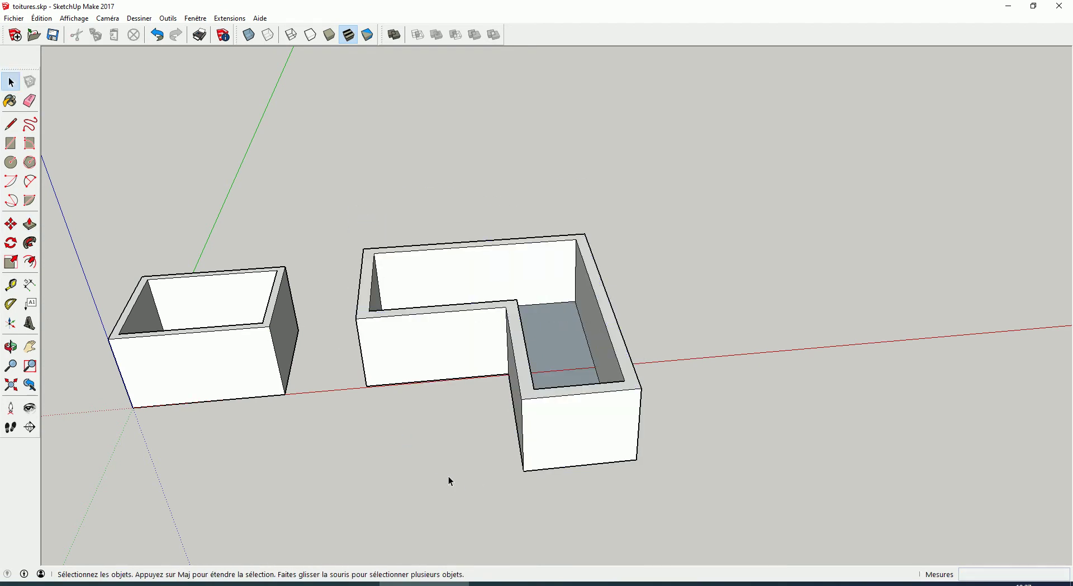
middle_click_drag(410, 478, 582, 439)
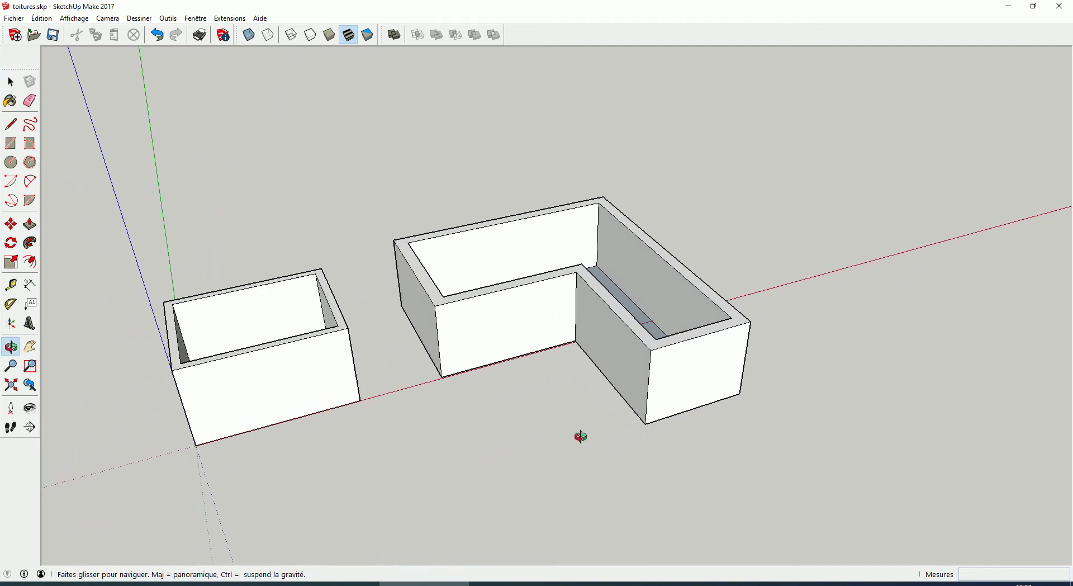
triple_click(248, 376)
right_click(248, 377)
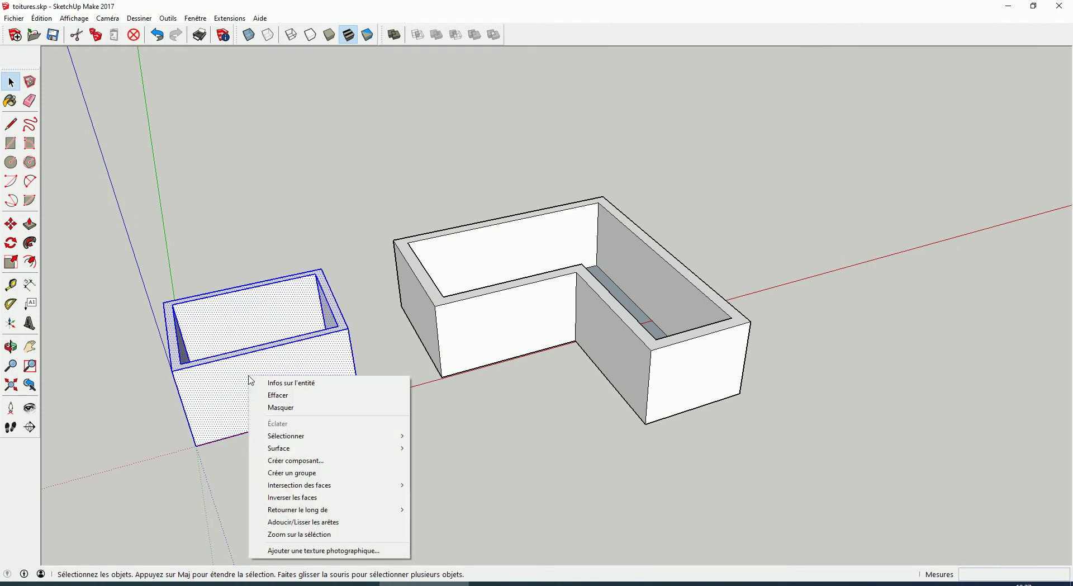
left_click(313, 472)
triple_click(479, 340)
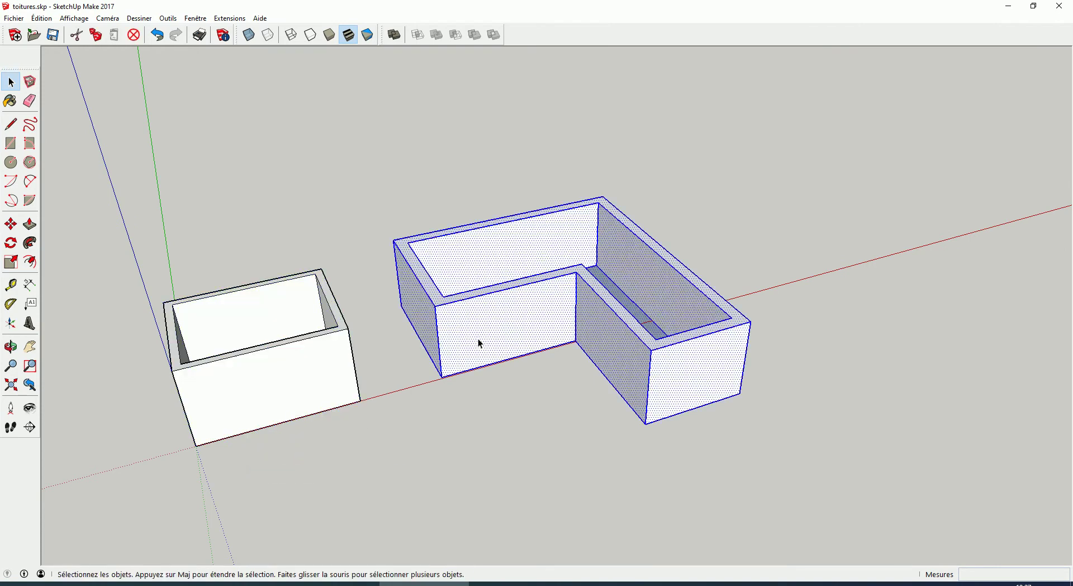
right_click(476, 333)
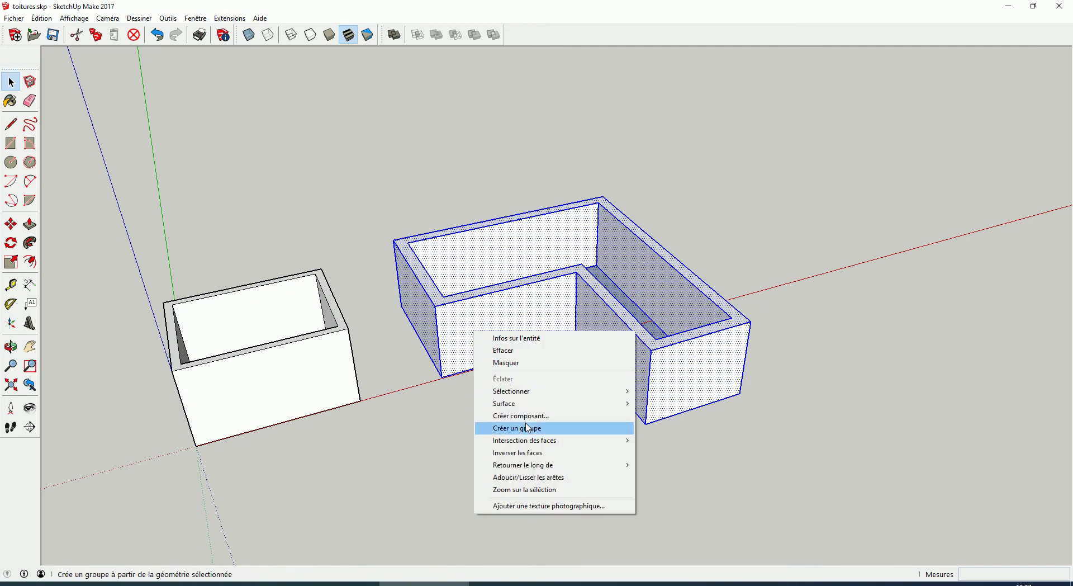
left_click(517, 428)
left_click(344, 198)
Draw a lid rectangle across the top of the small box.
key("r")
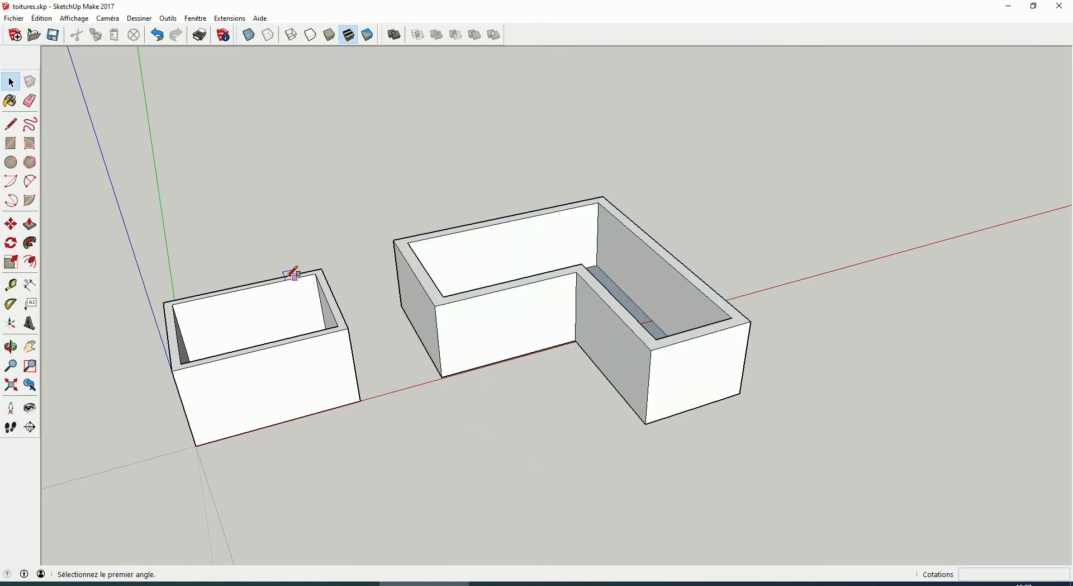
left_click(163, 303)
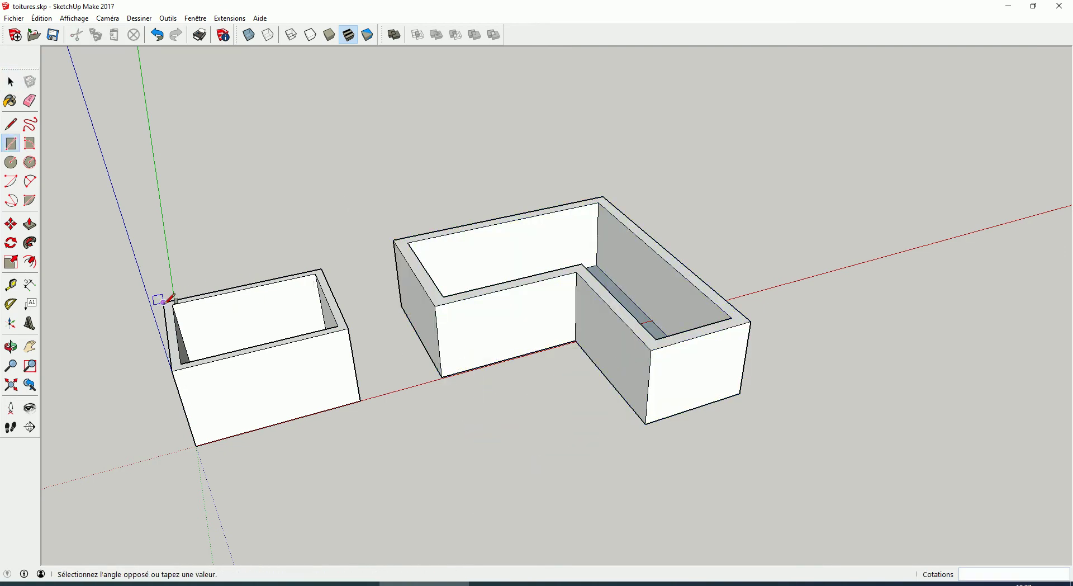
left_click(348, 327)
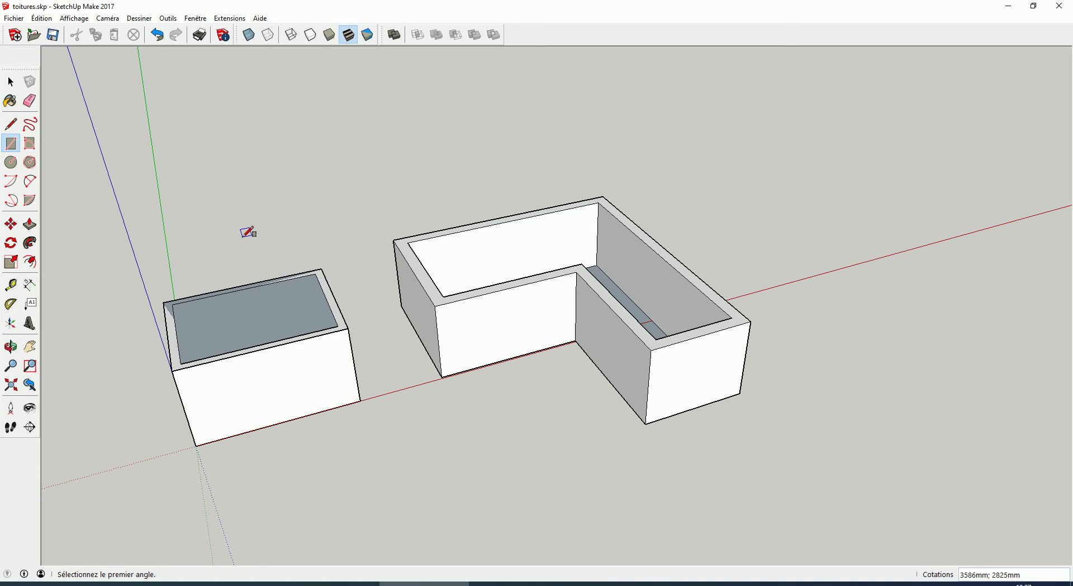
Draw a lengthwise centre line between the lid's opposite edge midpoints and select it.
key("l")
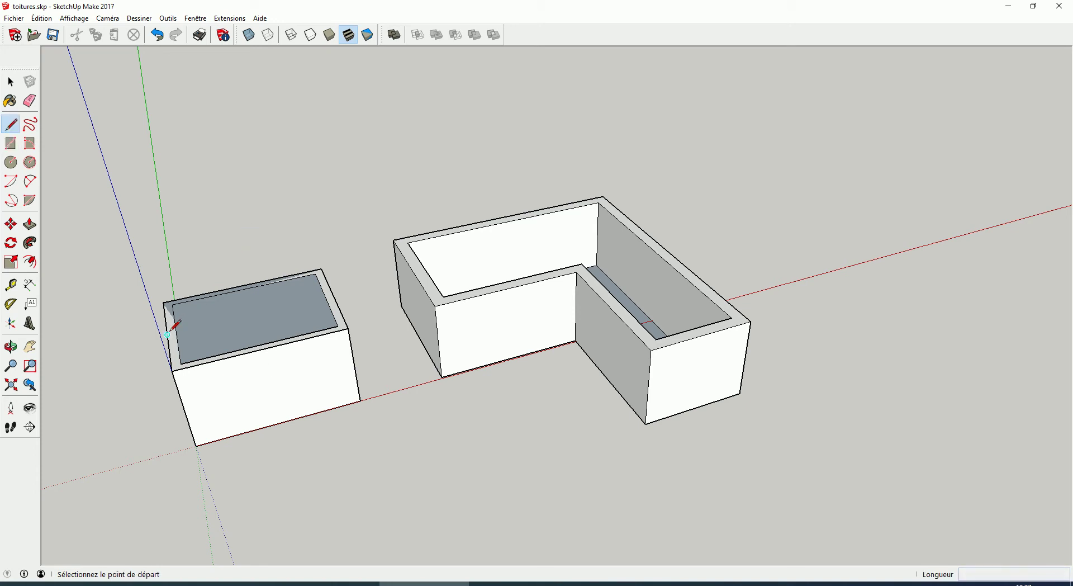
left_click(167, 335)
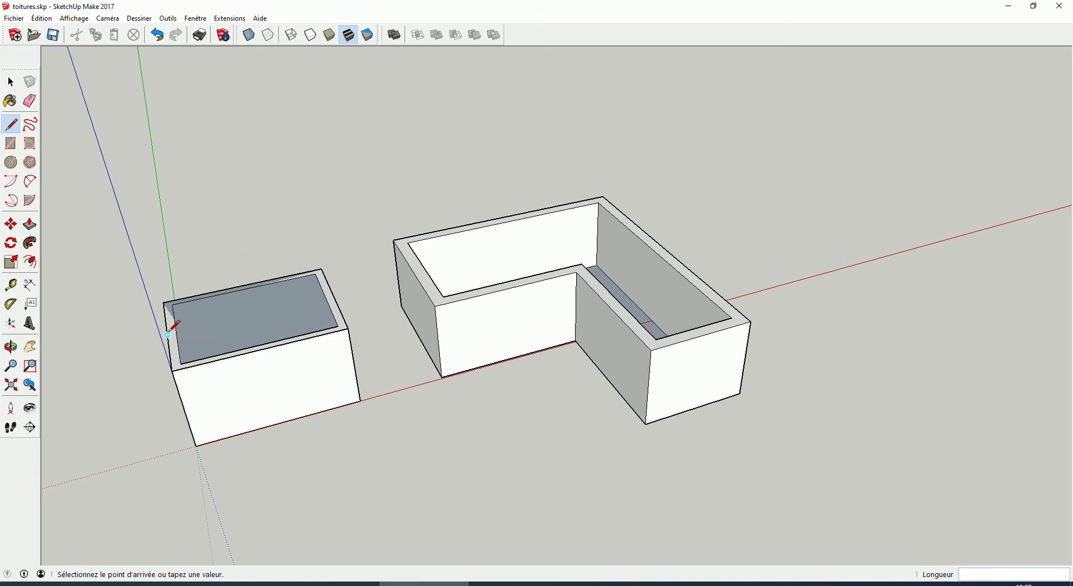
left_click(335, 298)
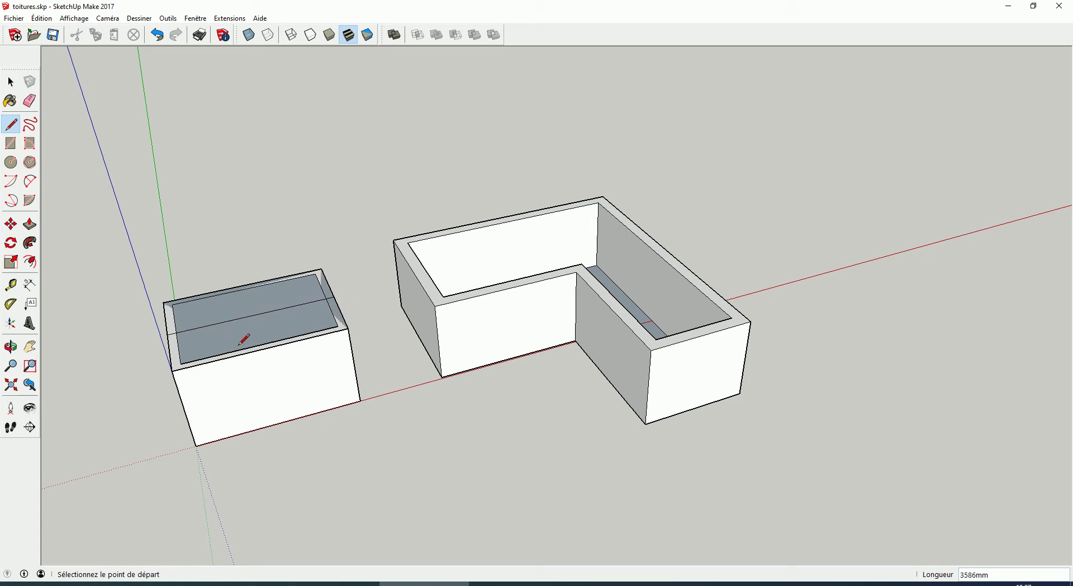
key("space")
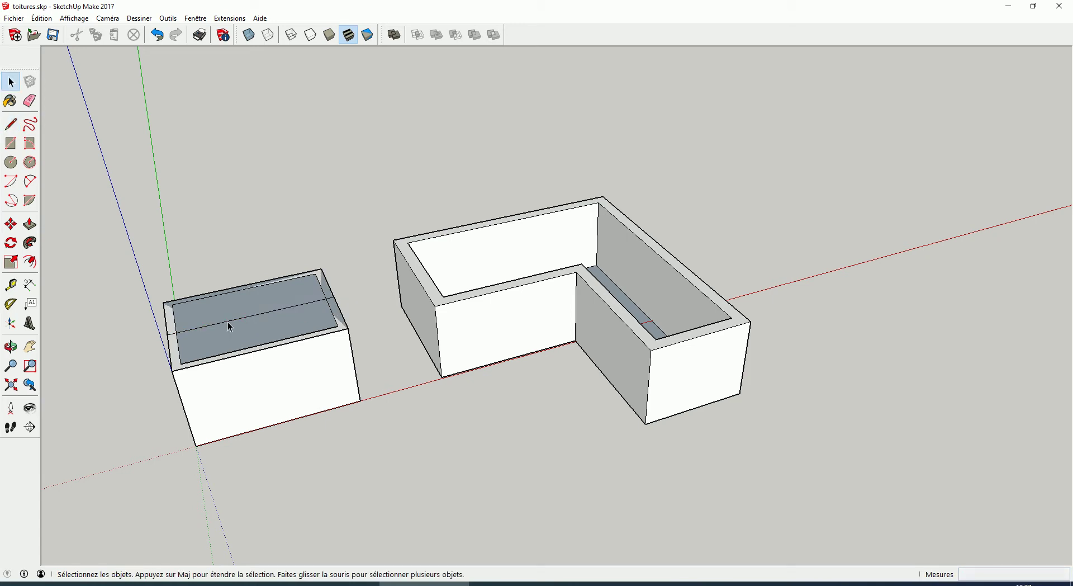
left_click(227, 321)
middle_click_drag(223, 361, 293, 340)
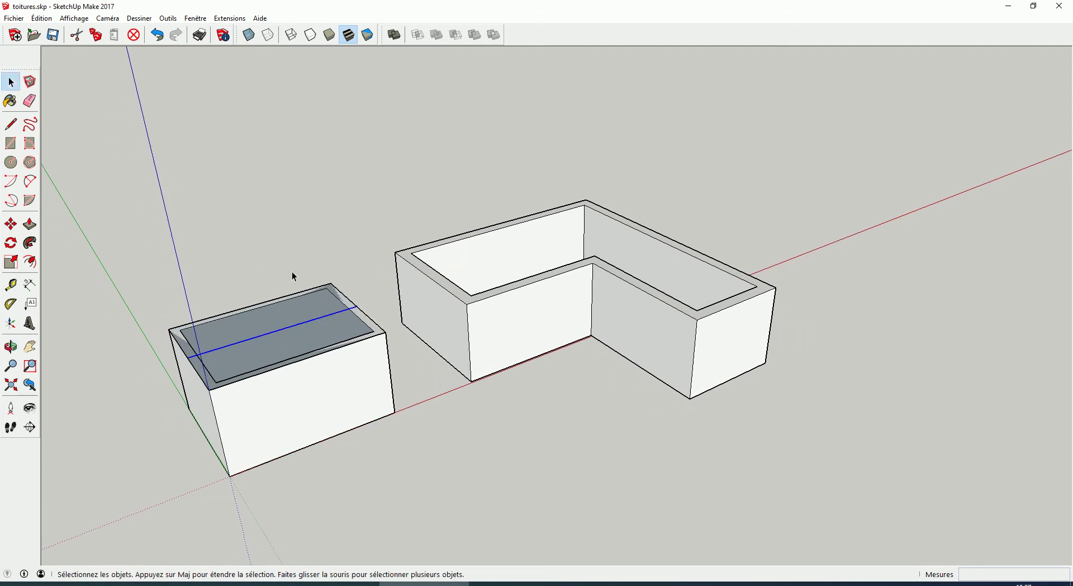
Move the centre line upward to form a sloped gable roof on the box.
left_click(11, 224)
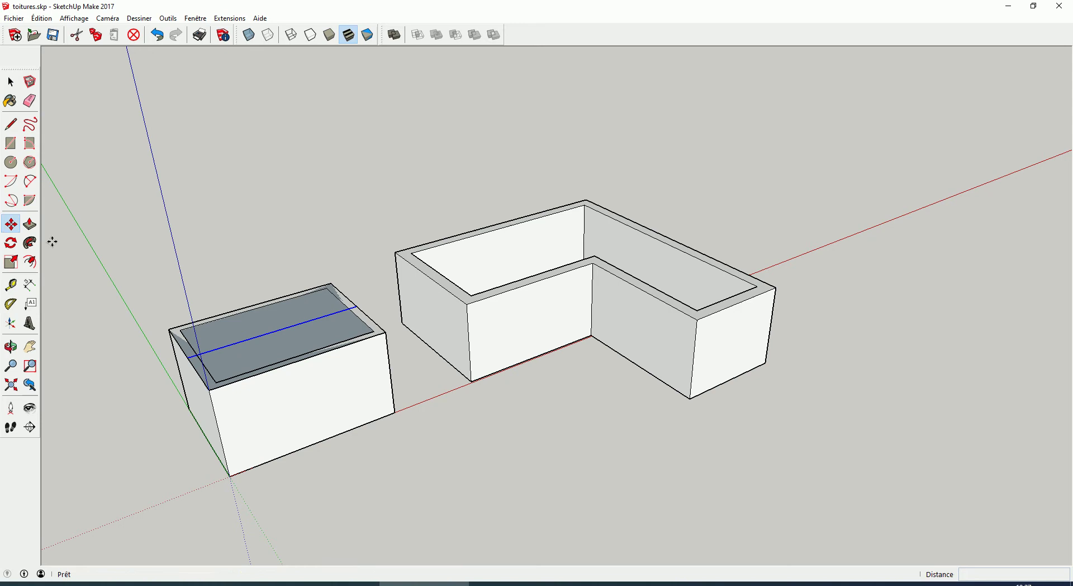
left_click(274, 332)
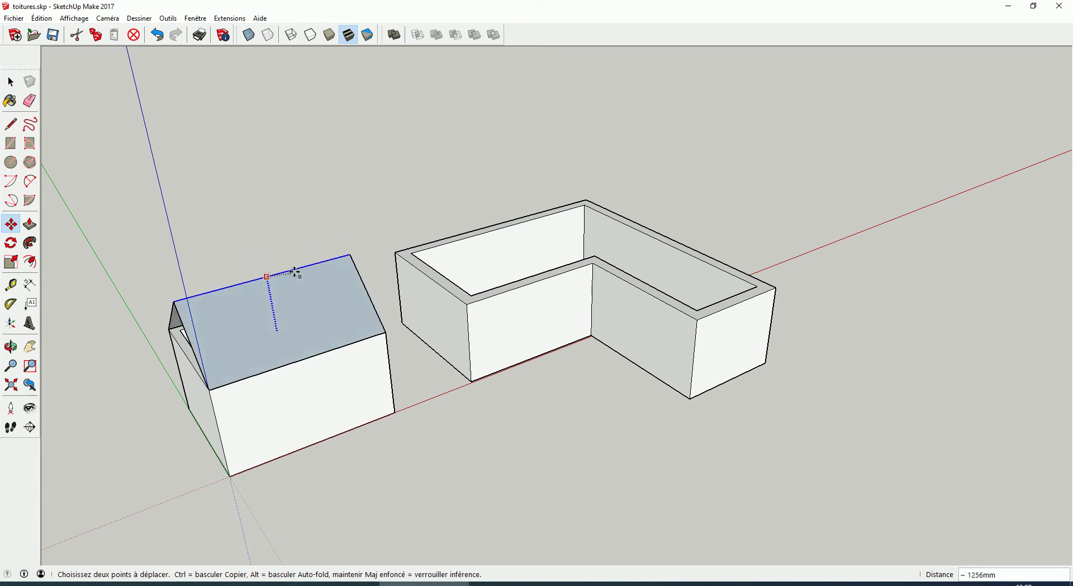
left_click(269, 274)
mouse_move(343, 393)
middle_mouse_down()
mouse_move(500, 340)
mouse_move(326, 360)
mouse_move(287, 385)
mouse_move(271, 371)
middle_mouse_up()
Close the gable end with a line, then undo both changes back to a flat lid.
key("l")
left_click(221, 341)
left_click(302, 387)
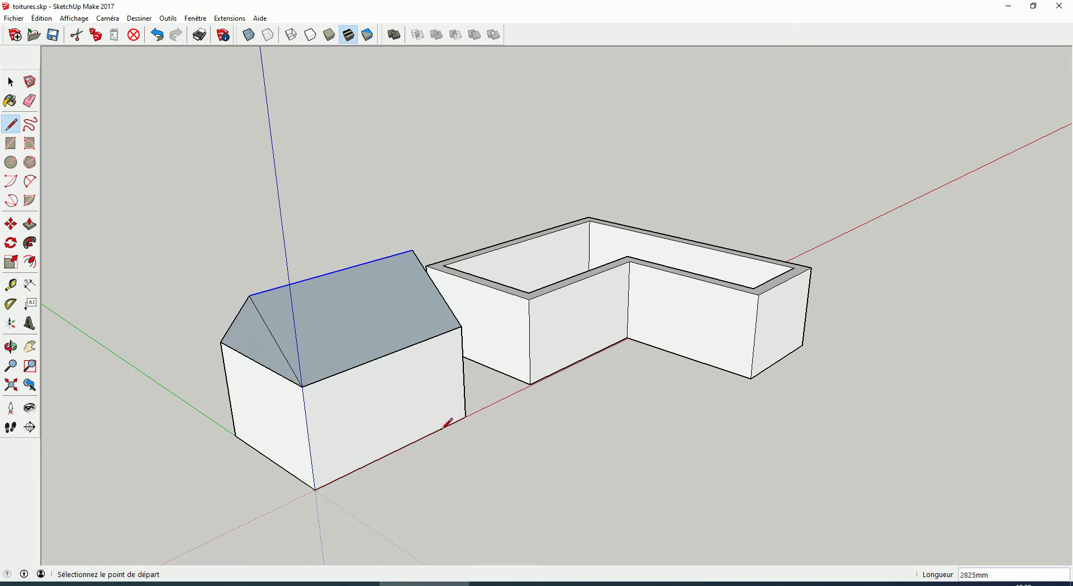
key("ctrl+z")
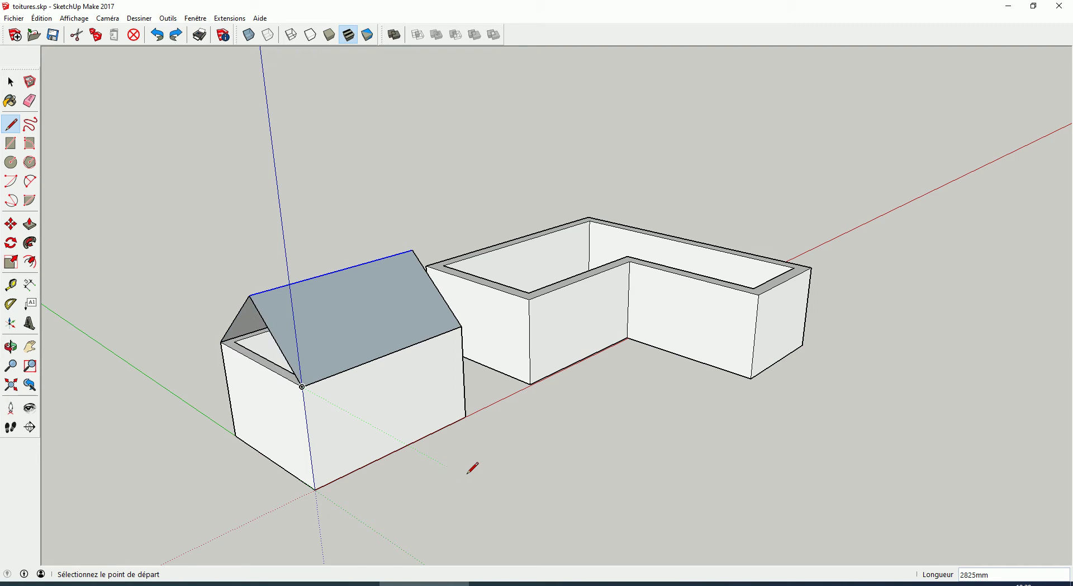
key("ctrl+z")
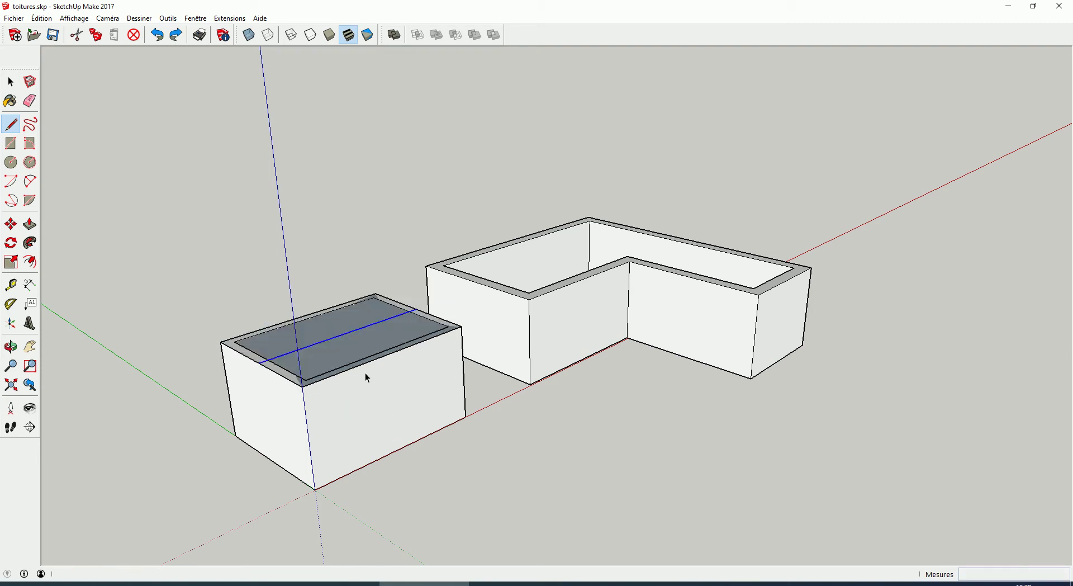
key("space")
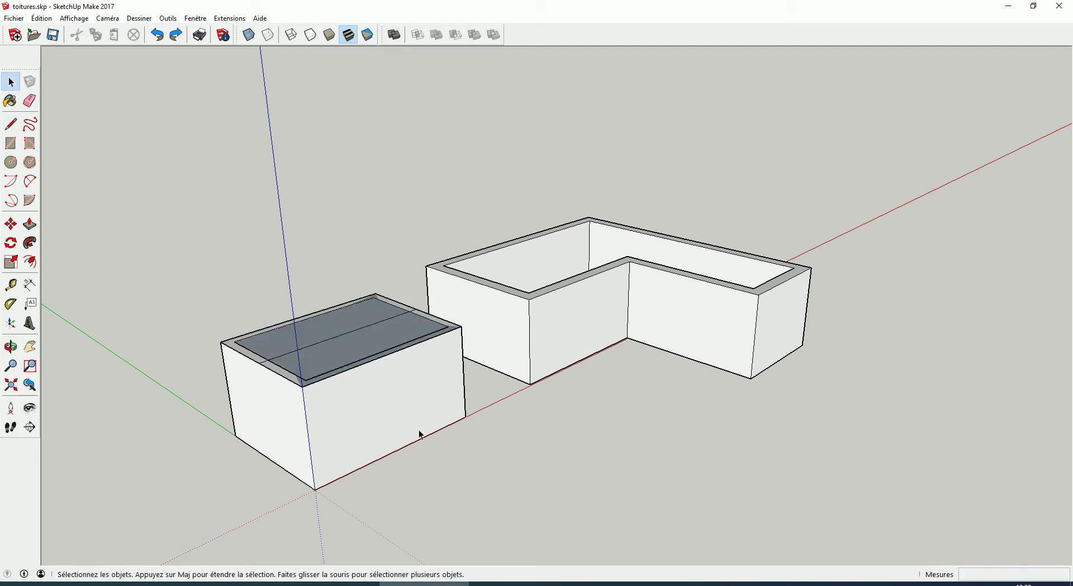
Erase the centre line and draw two crossing diagonals between the lid's inner corners.
key("e")
left_click(336, 337)
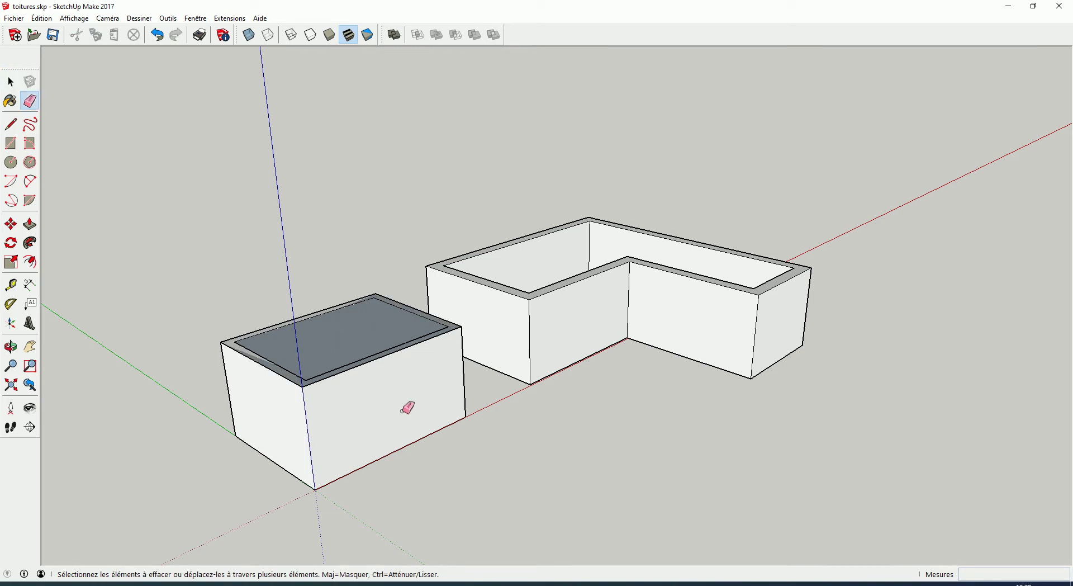
key("l")
mouse_move(395, 335)
middle_mouse_down()
mouse_move(328, 378)
mouse_move(269, 323)
middle_mouse_up()
left_click(251, 311)
left_click(442, 320)
left_click(281, 375)
left_click(396, 273)
Try lifting the diagonals' crossing point to a 1510mm peak, then undo it.
key("space")
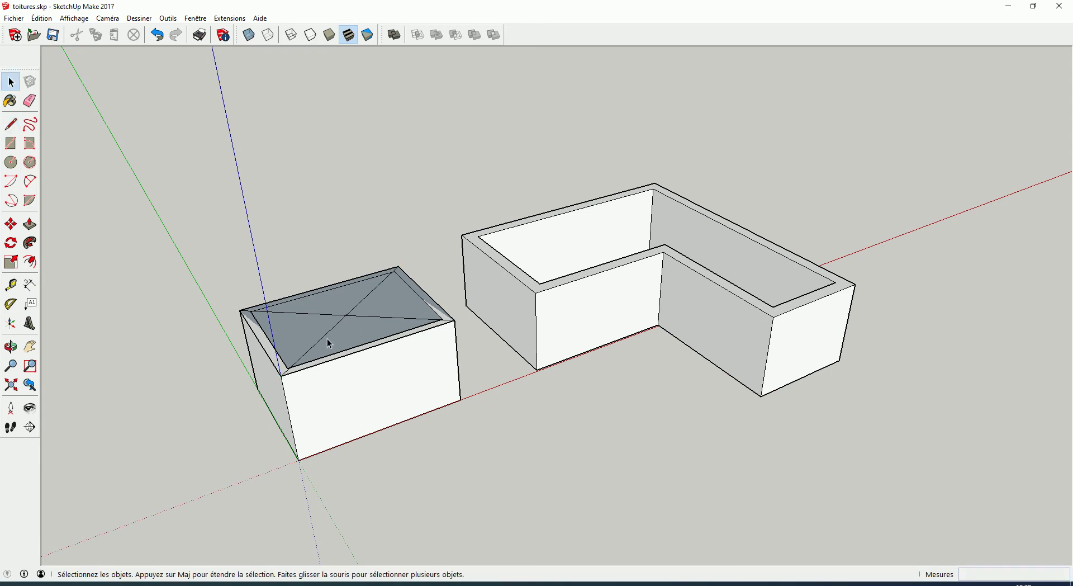
key("m")
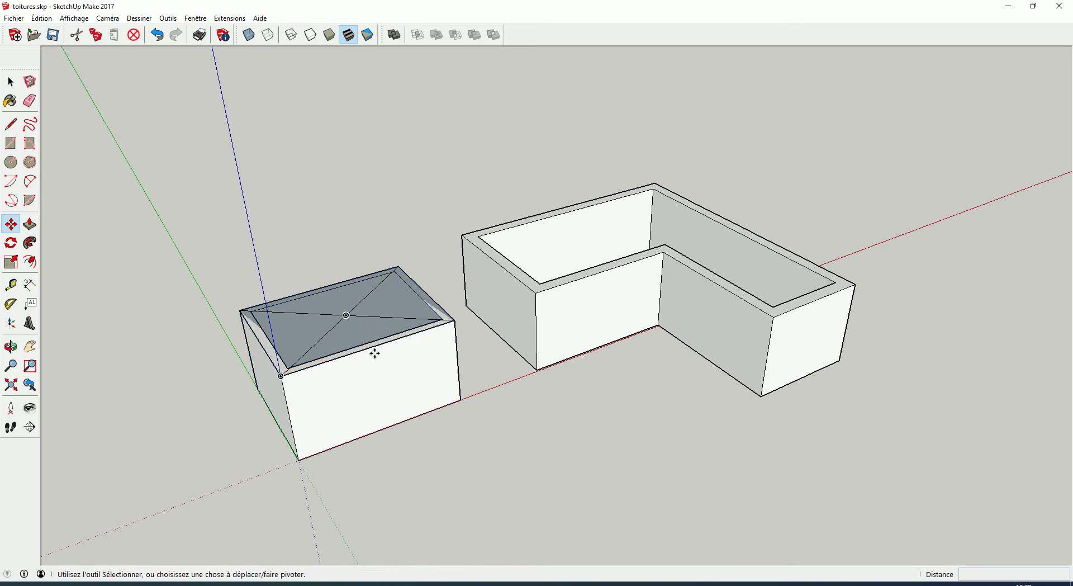
left_click(351, 372)
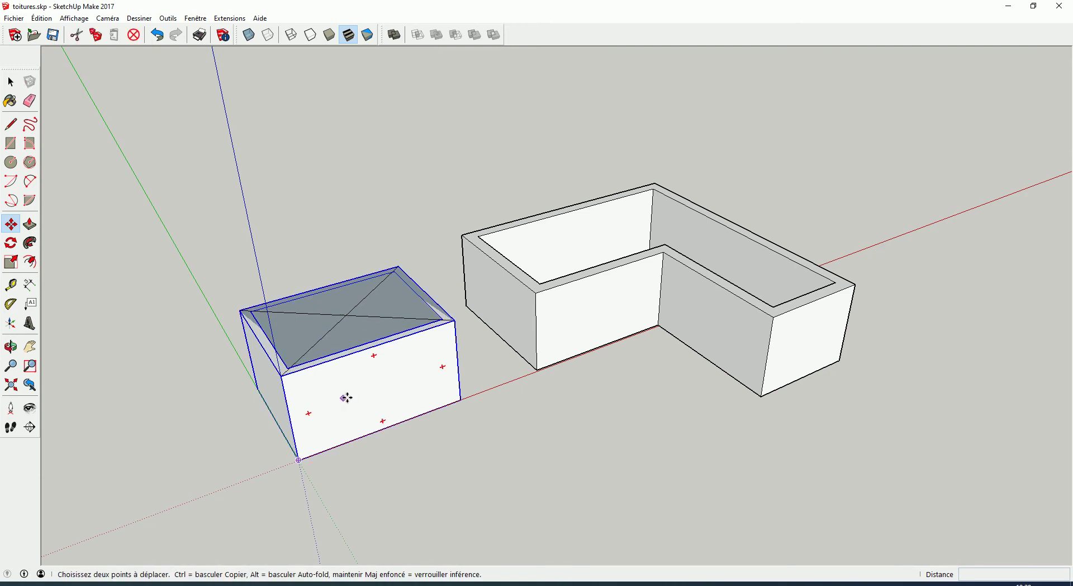
left_click(347, 314)
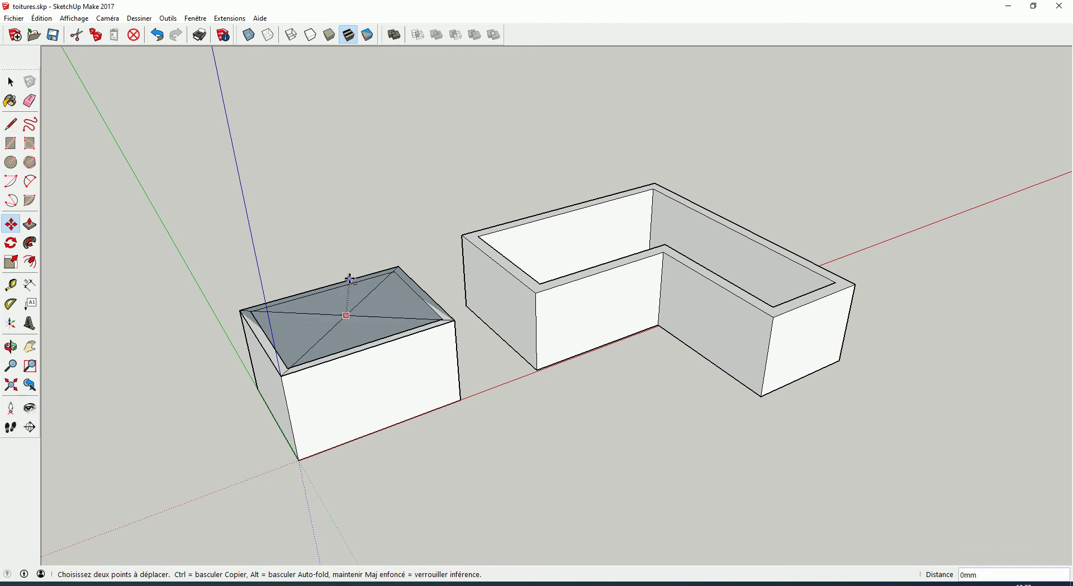
left_click(336, 250)
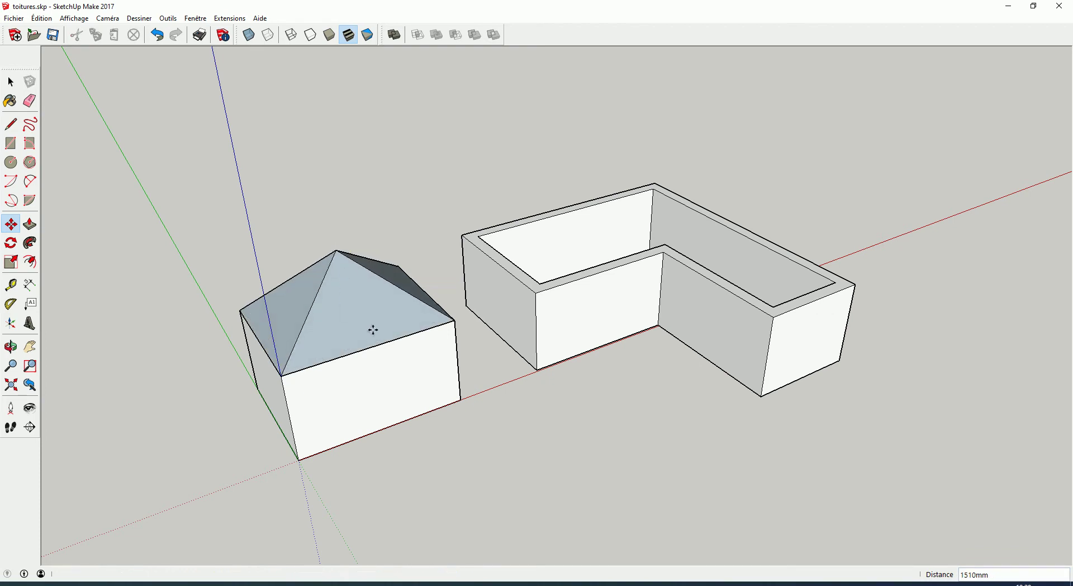
key("space")
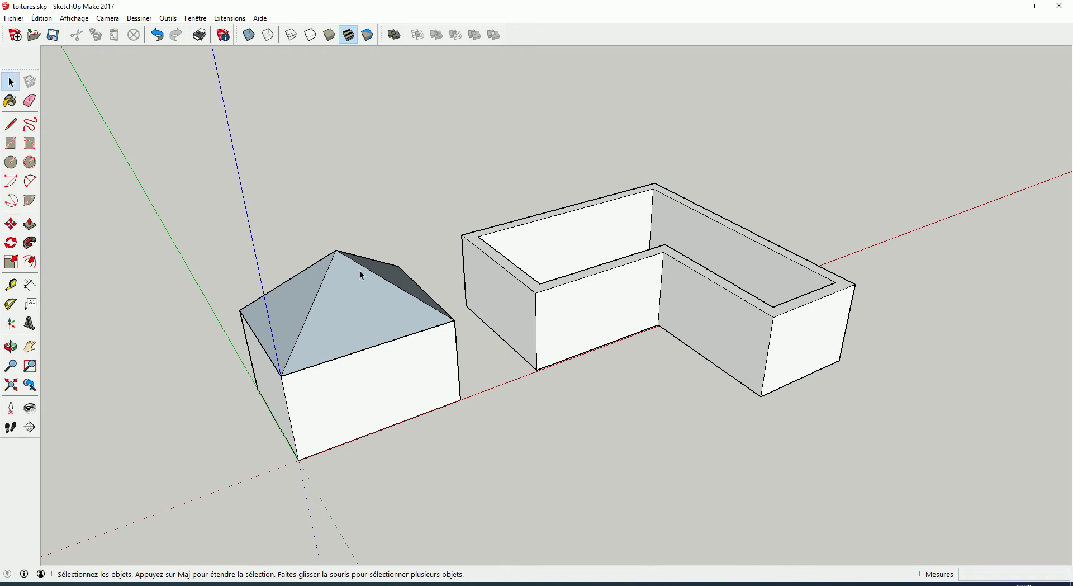
key("ctrl+z")
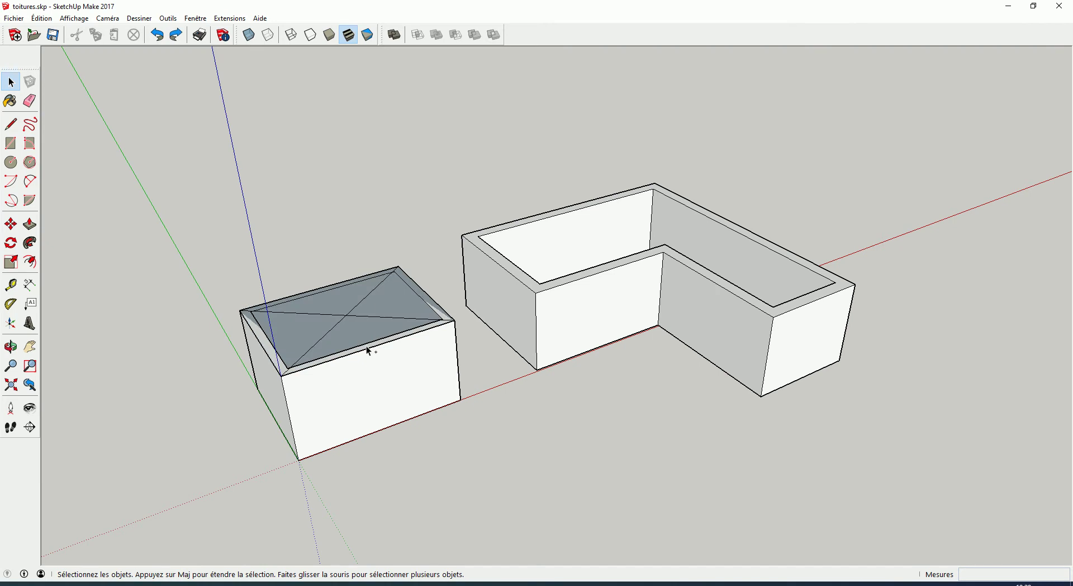
Reverse the faces of the small box's diagonal-split lid so their front side faces up.
middle_click_drag(339, 421, 348, 336)
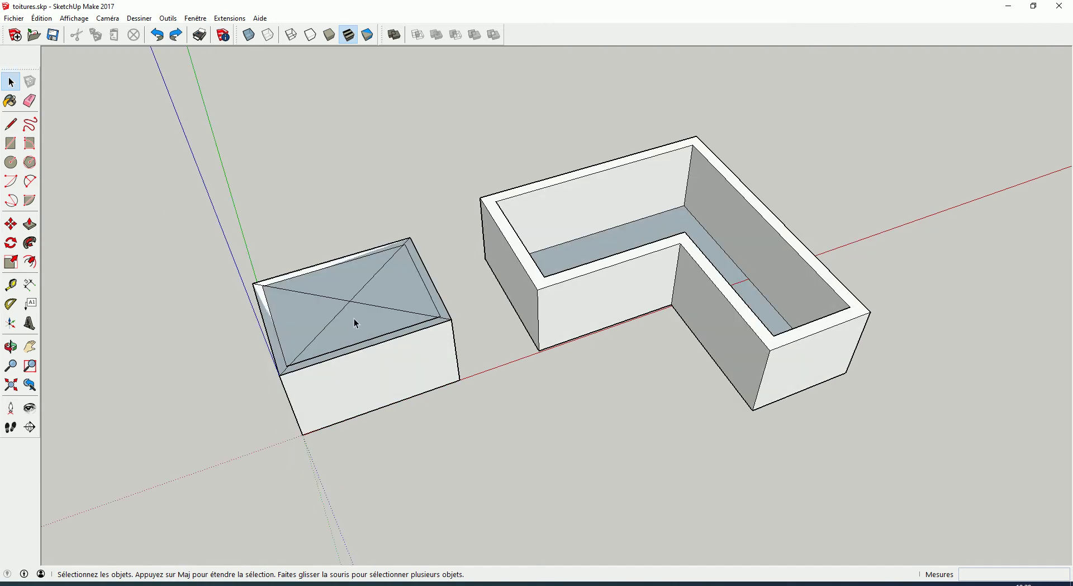
left_click(356, 322)
triple_click(355, 322)
right_click(356, 320)
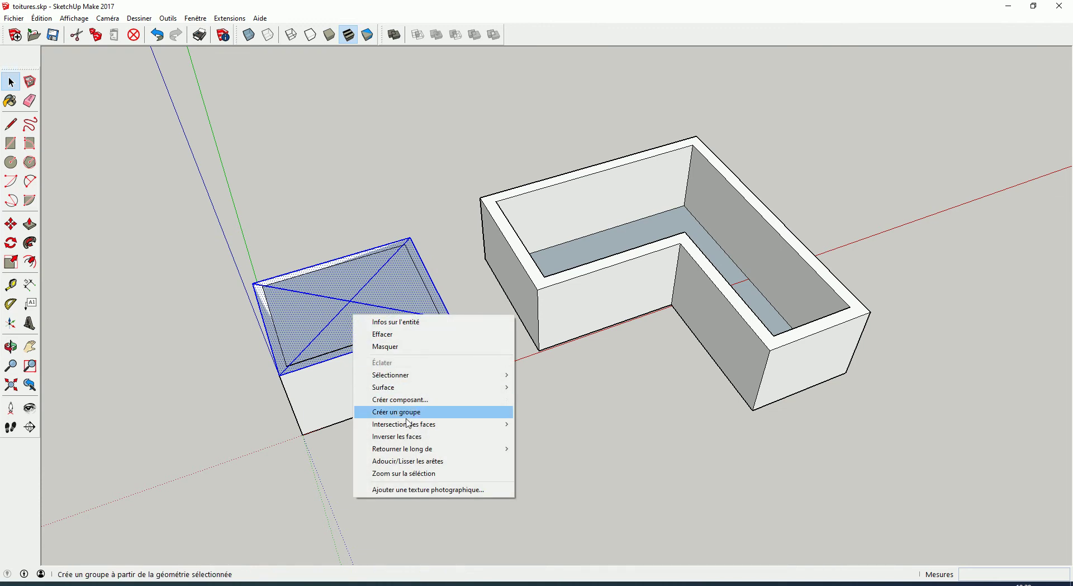
left_click(419, 437)
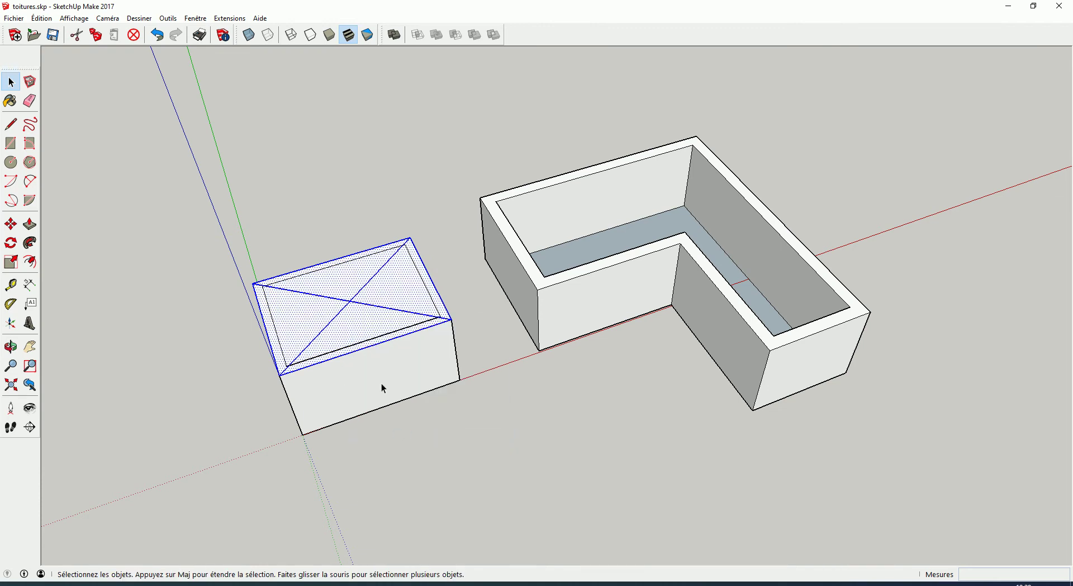
left_click(420, 433)
Move the diagonals' crossing point up 1507mm into a pyramid peak, then select the roof.
key("m")
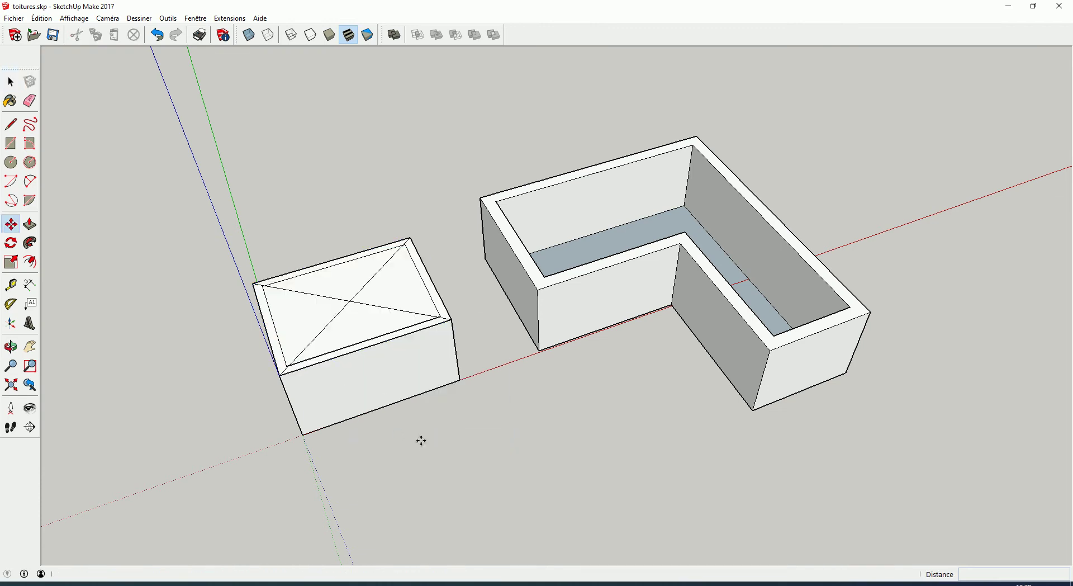
middle_click_drag(424, 433, 457, 339)
left_click(351, 302)
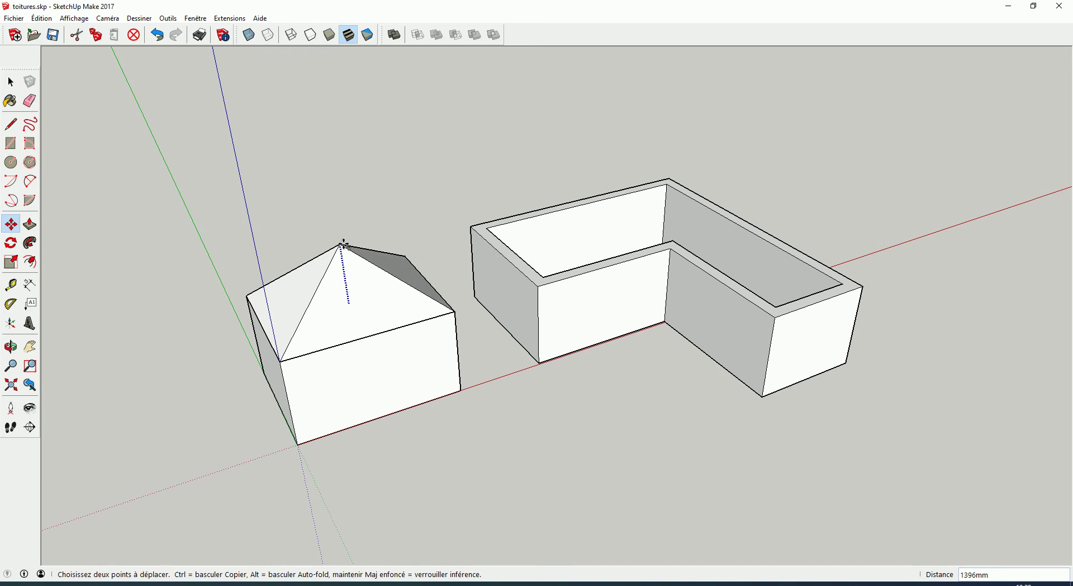
left_click(339, 240)
key("space")
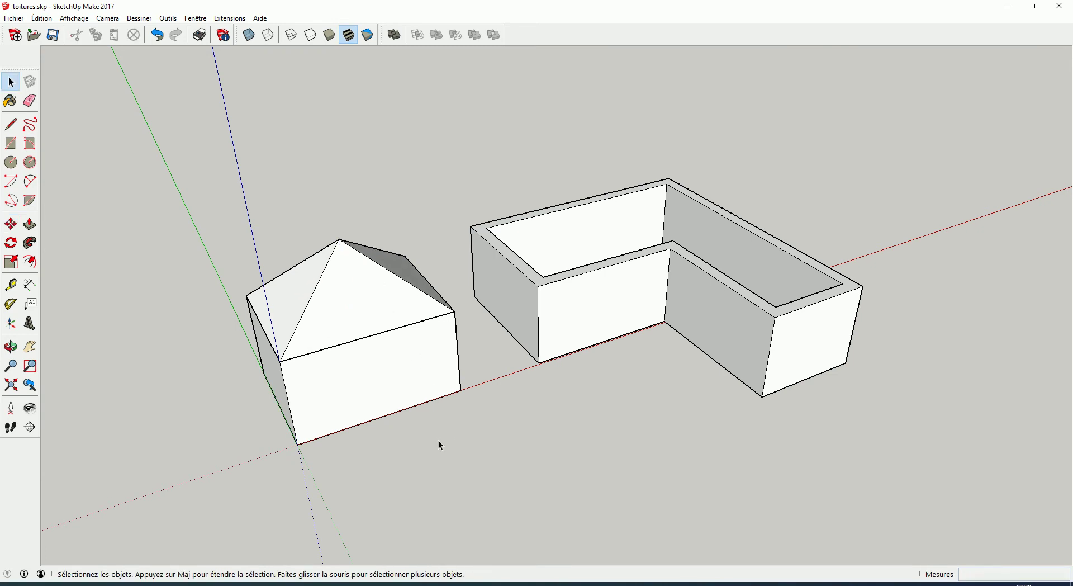
mouse_move(347, 369)
middle_mouse_down()
mouse_move(350, 463)
mouse_move(359, 381)
middle_mouse_up()
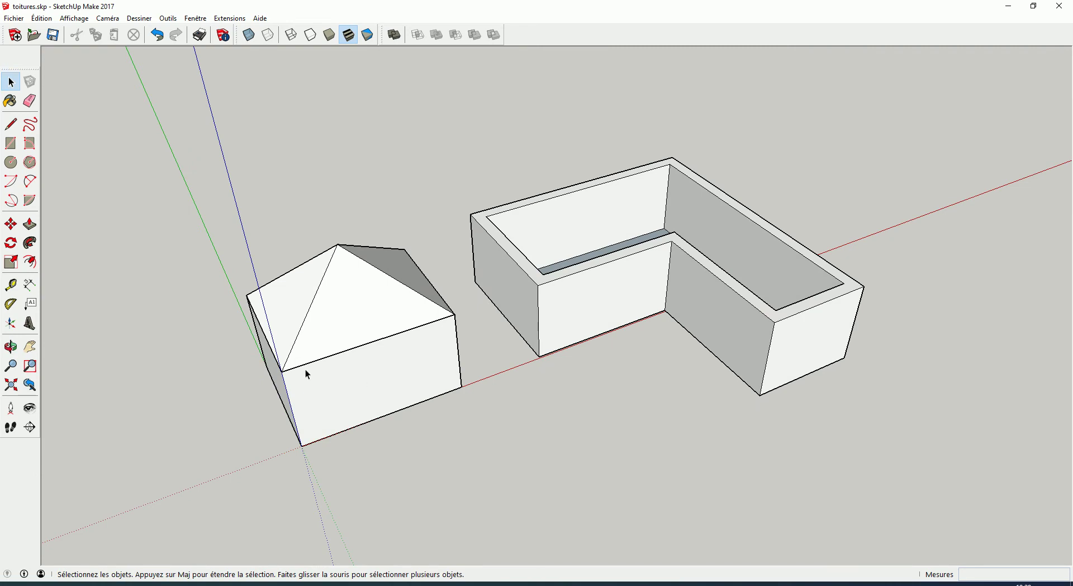
mouse_move(320, 383)
middle_mouse_down()
mouse_move(467, 310)
mouse_move(311, 295)
middle_mouse_up()
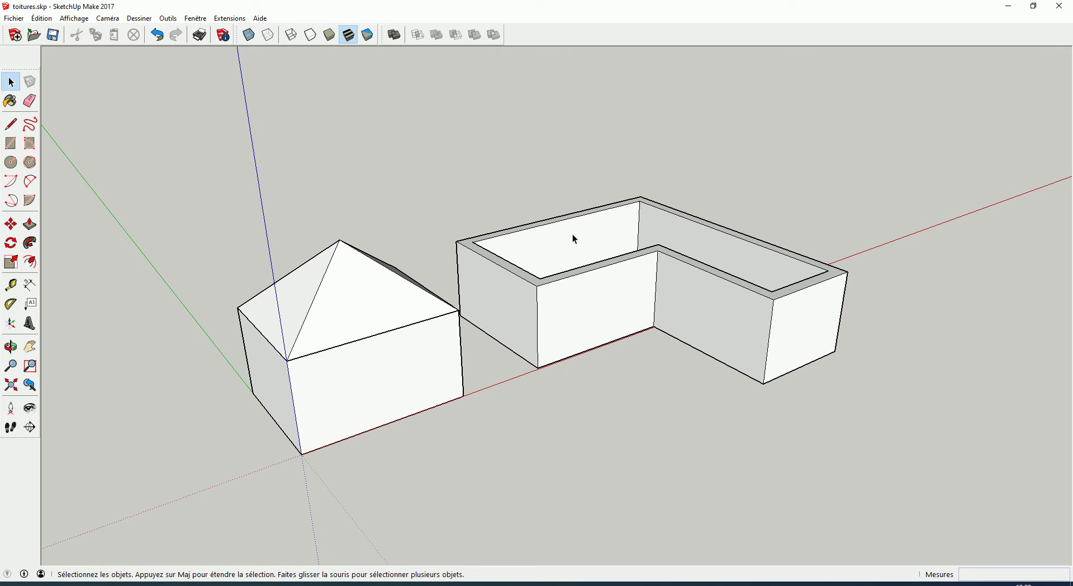
triple_click(331, 309)
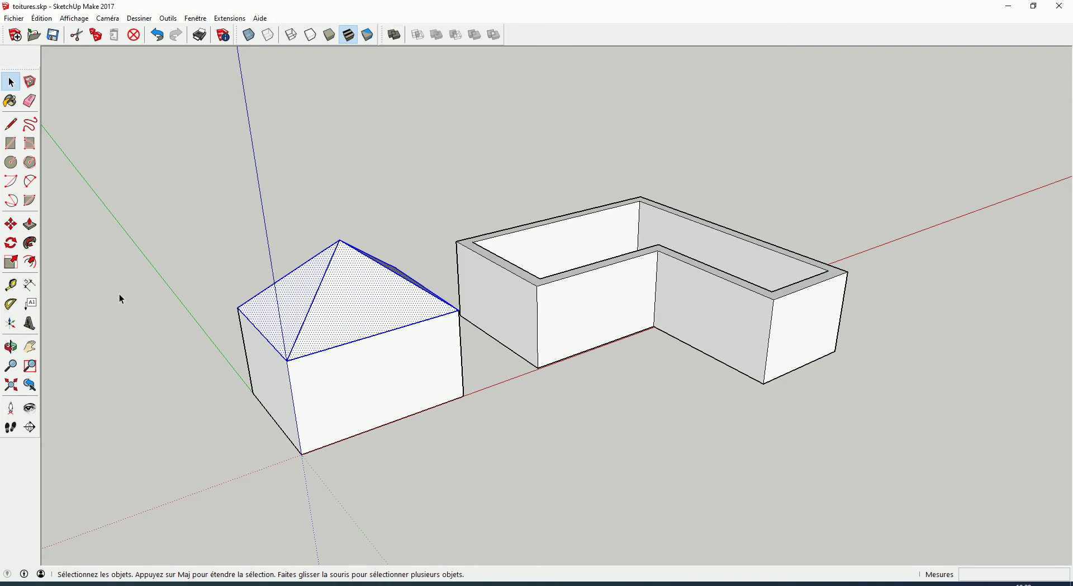
Scale the pyramid roof uniformly about its centre by 1,11 to overhang the walls.
key("s")
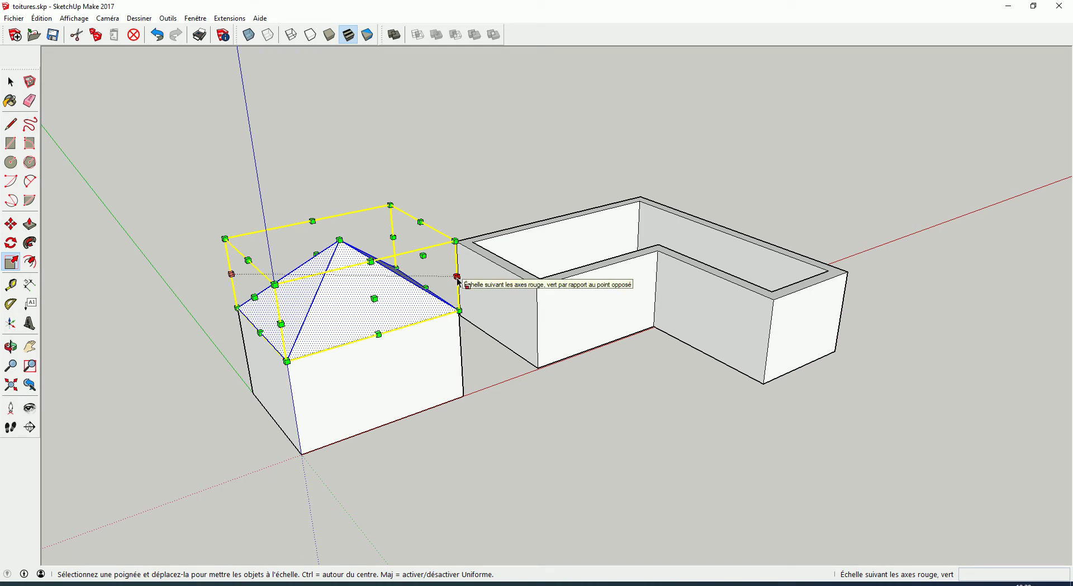
key("ctrl+shift")
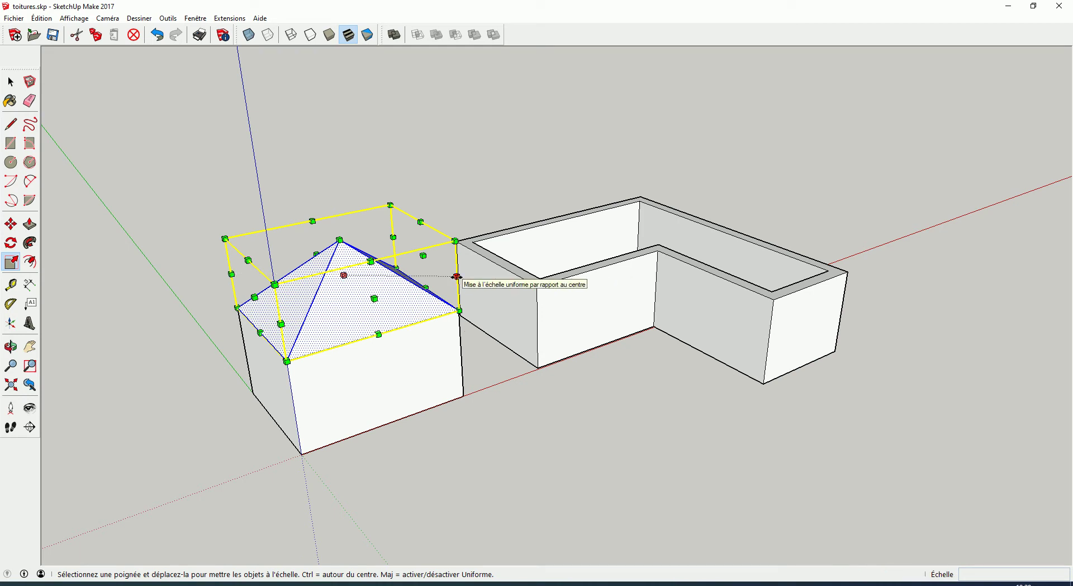
mouse_move(456, 276)
left_mouse_down()
mouse_move(474, 279)
mouse_move(522, 449)
mouse_move(469, 323)
left_mouse_up()
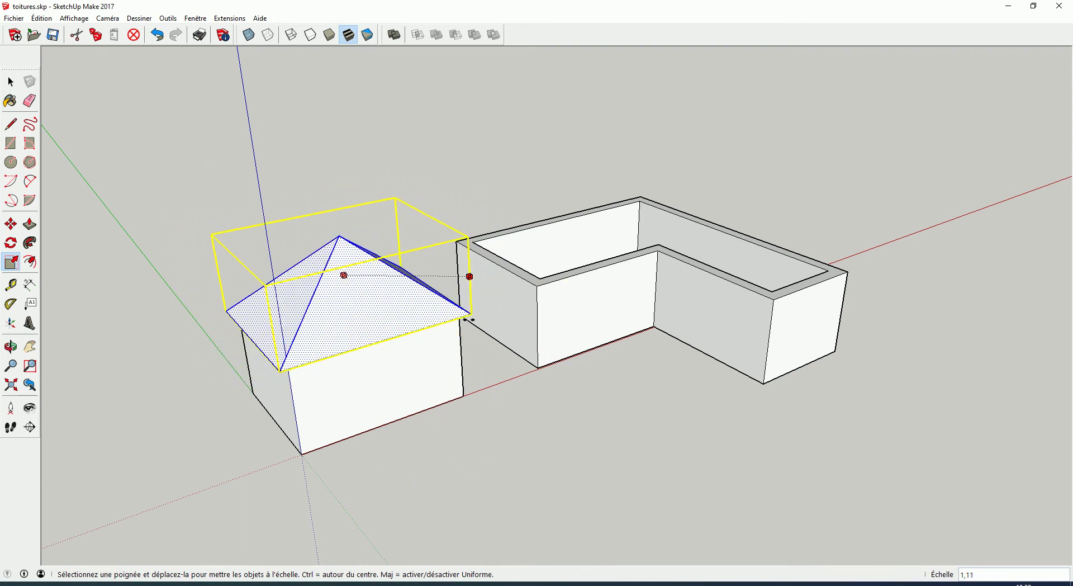
left_click_drag(469, 323, 470, 325)
key("space")
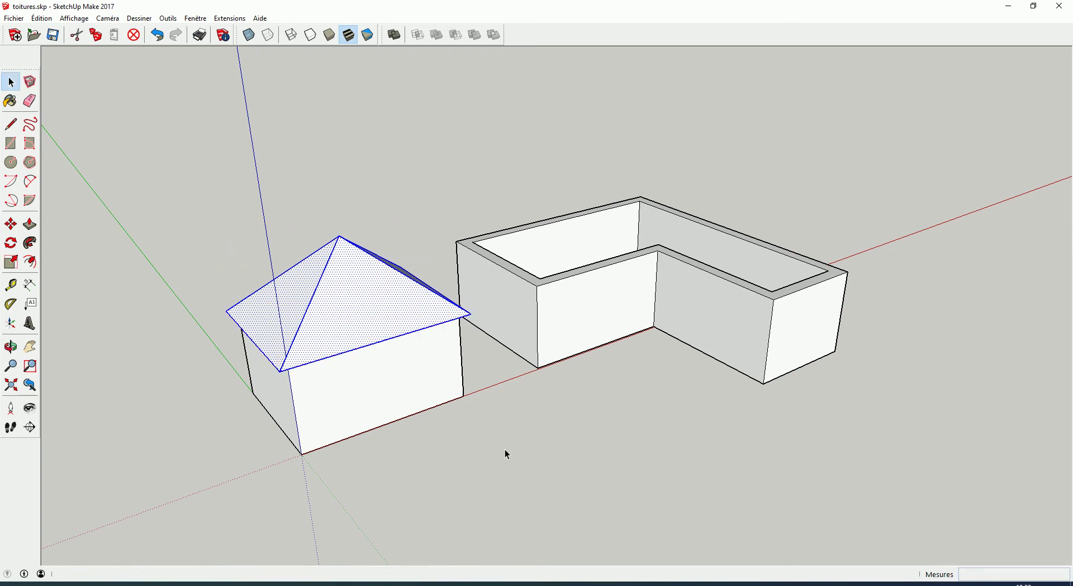
left_click(421, 464)
From below, draw a line at the eave corner to close the eave's underside face.
middle_click_drag(532, 363, 437, 174)
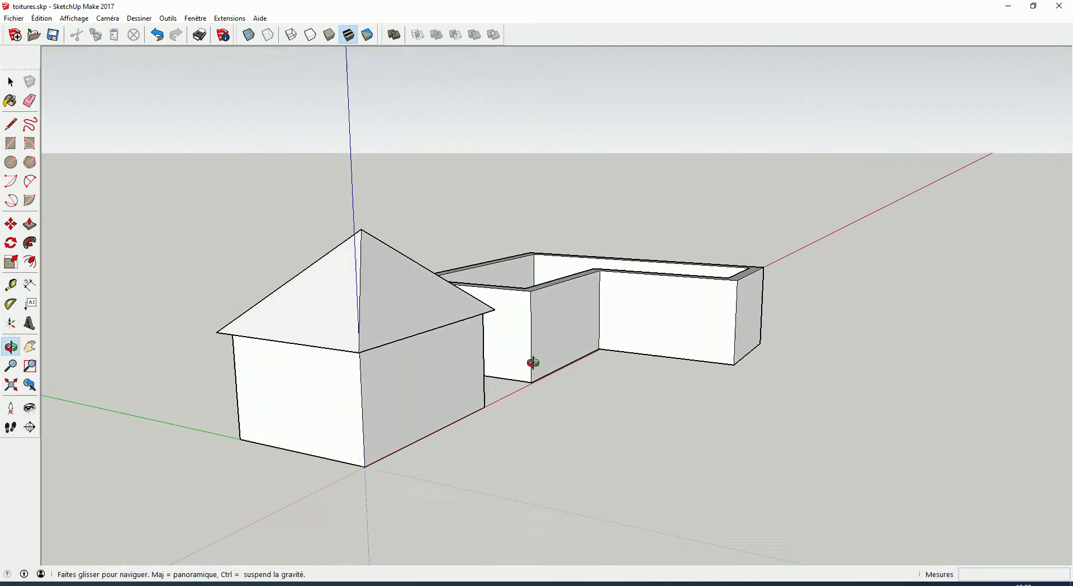
key("l")
left_click(218, 257)
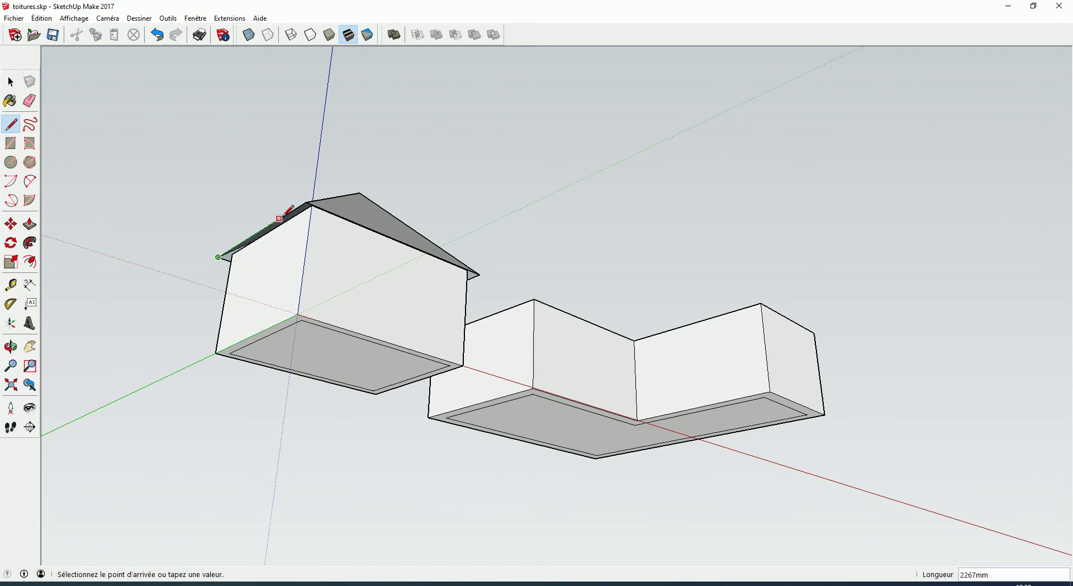
left_click(309, 203)
mouse_move(268, 313)
middle_mouse_down()
mouse_move(335, 227)
mouse_move(292, 393)
middle_mouse_up()
key("space")
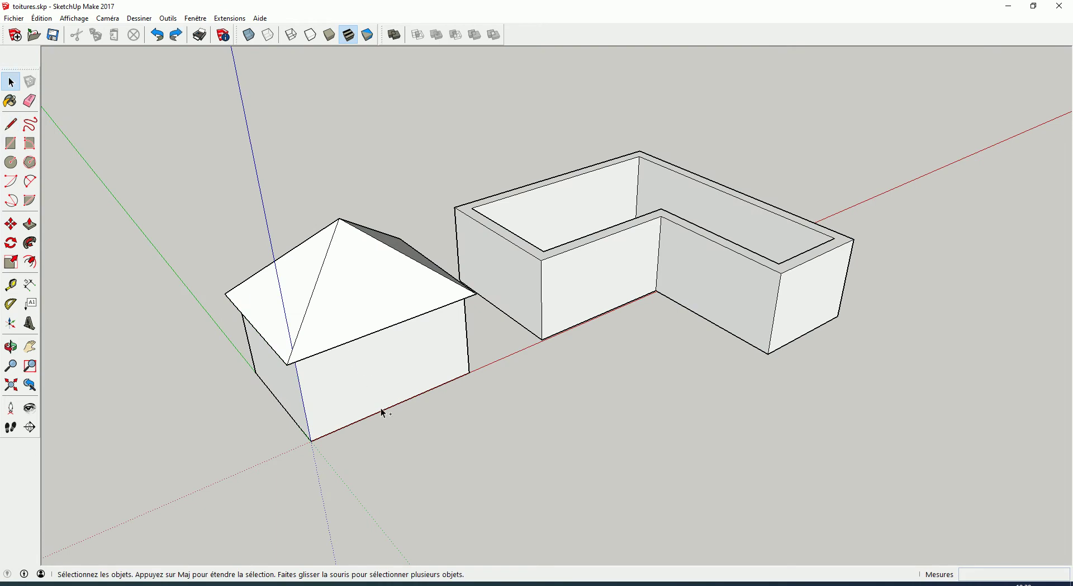
Undo the overhang and pyramid, then erase the diagonals from the box's top face.
key("ctrl+z")
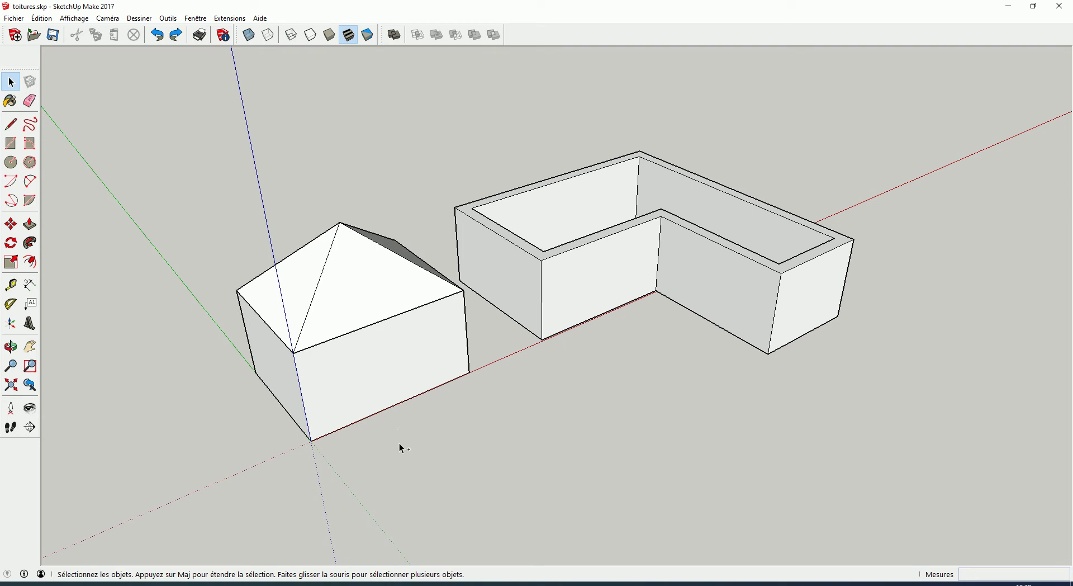
key("ctrl+z")
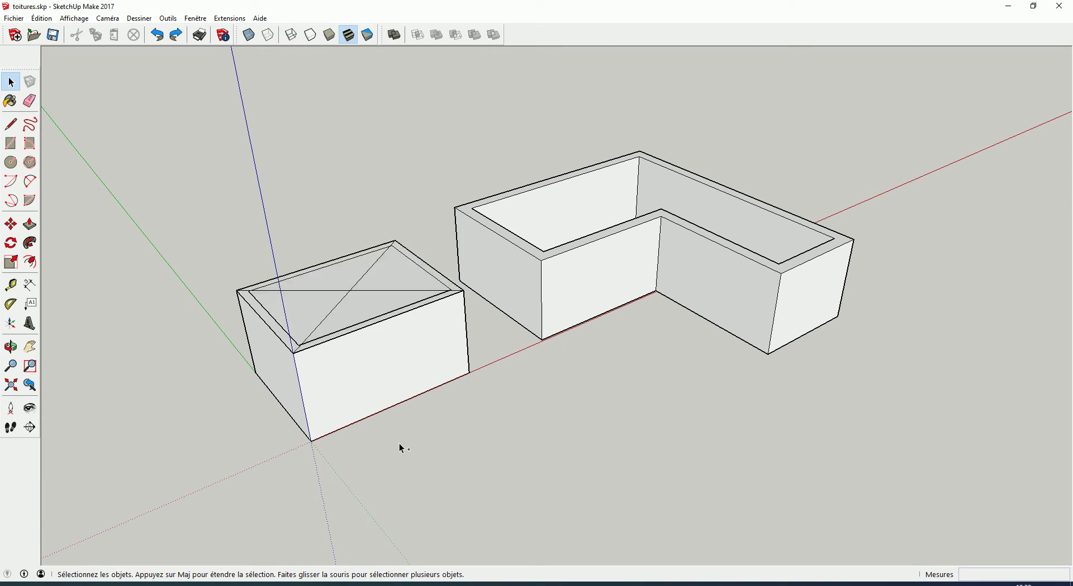
left_click(353, 290)
key("e")
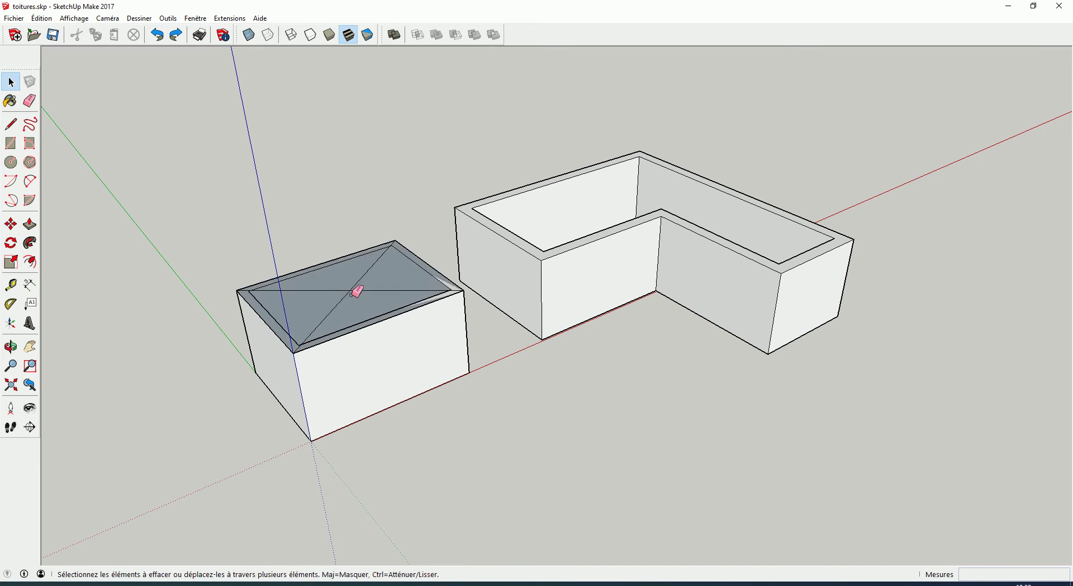
left_click_drag(357, 283, 351, 296)
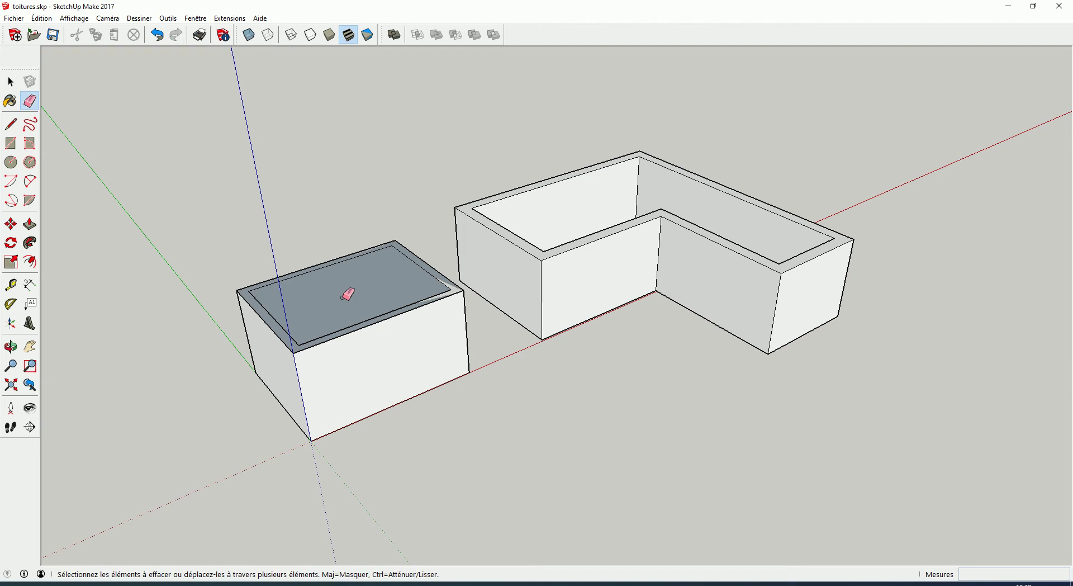
key("space")
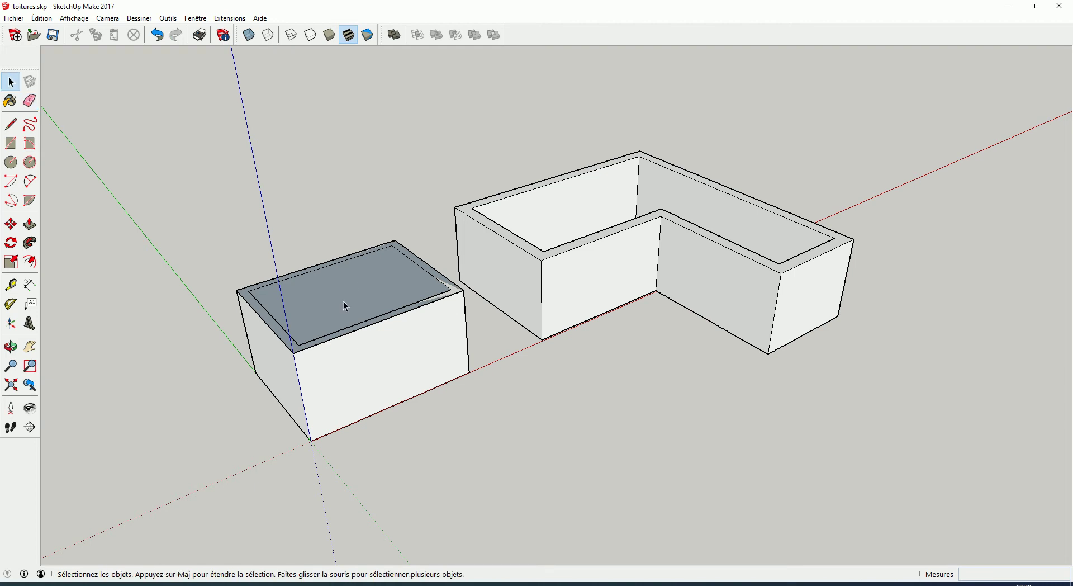
Reverse the top face's orientation so its front side shows.
right_click(343, 302)
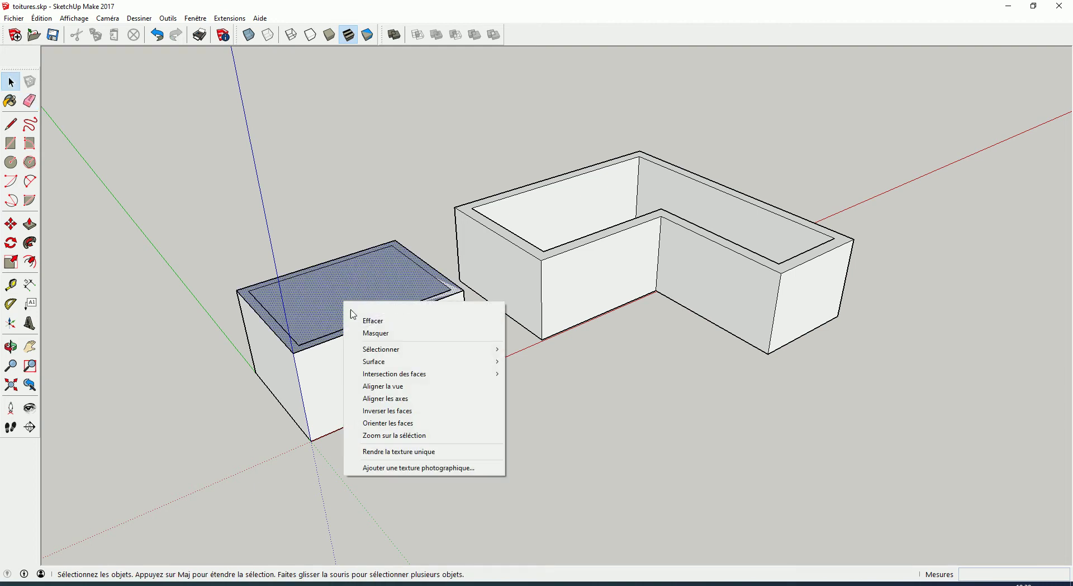
left_click(406, 412)
left_click(318, 234)
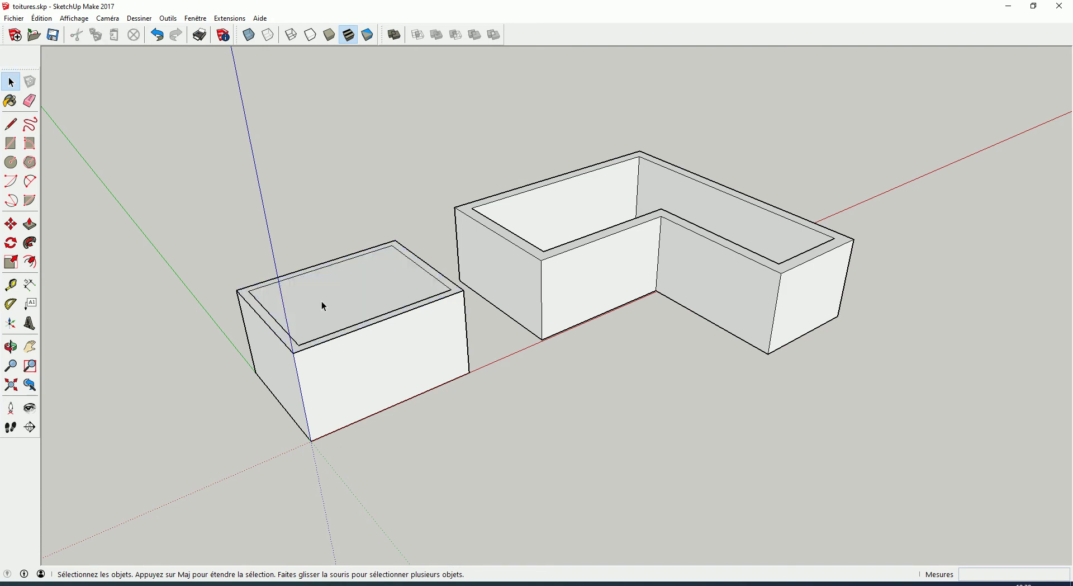
Offset the small box's top outline by about 154mm to form the roof overhang.
left_click(29, 262)
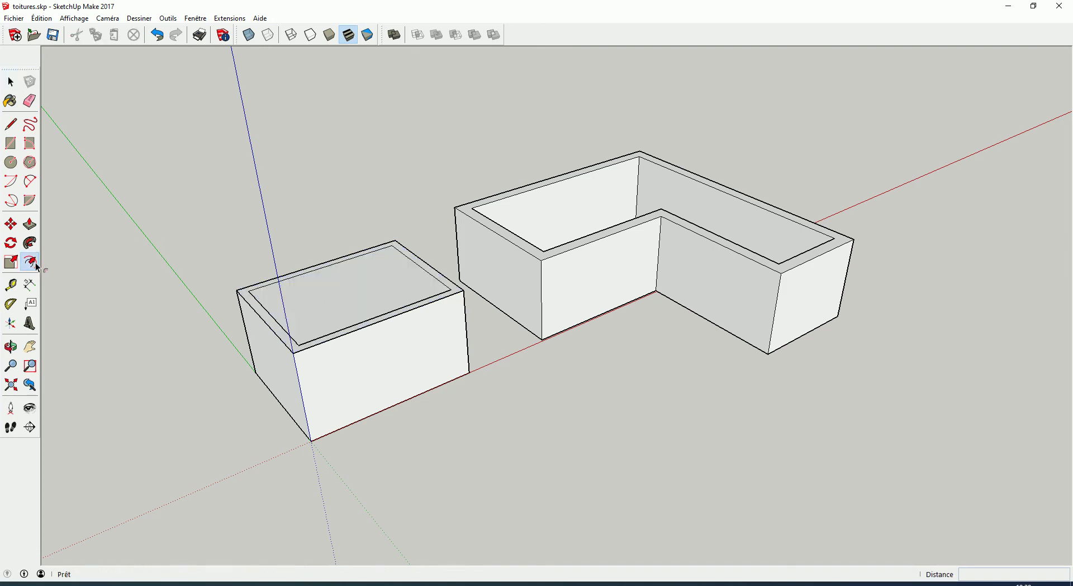
left_click(277, 309)
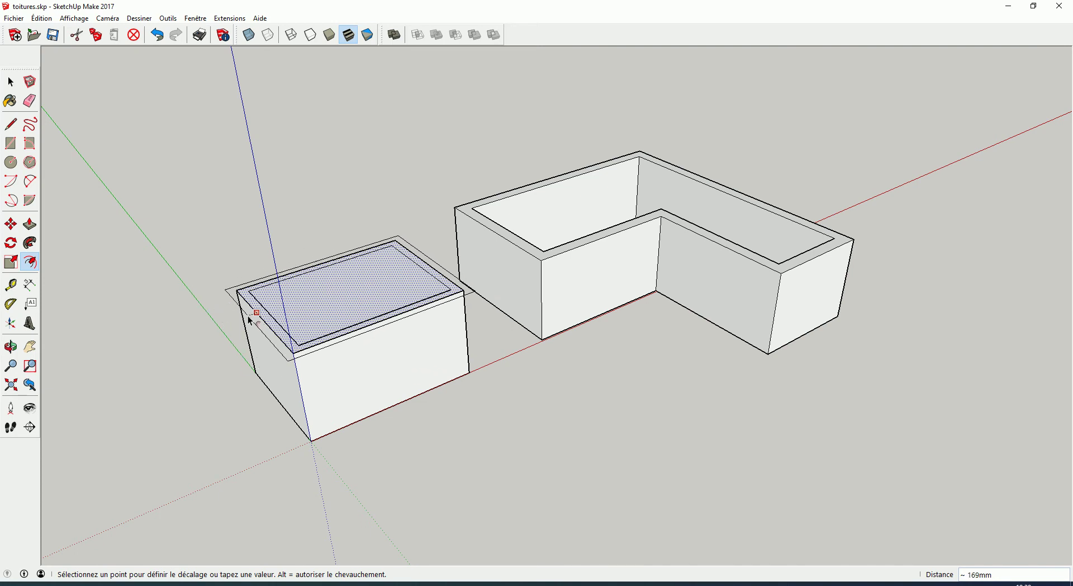
left_click(250, 319)
key("Escape")
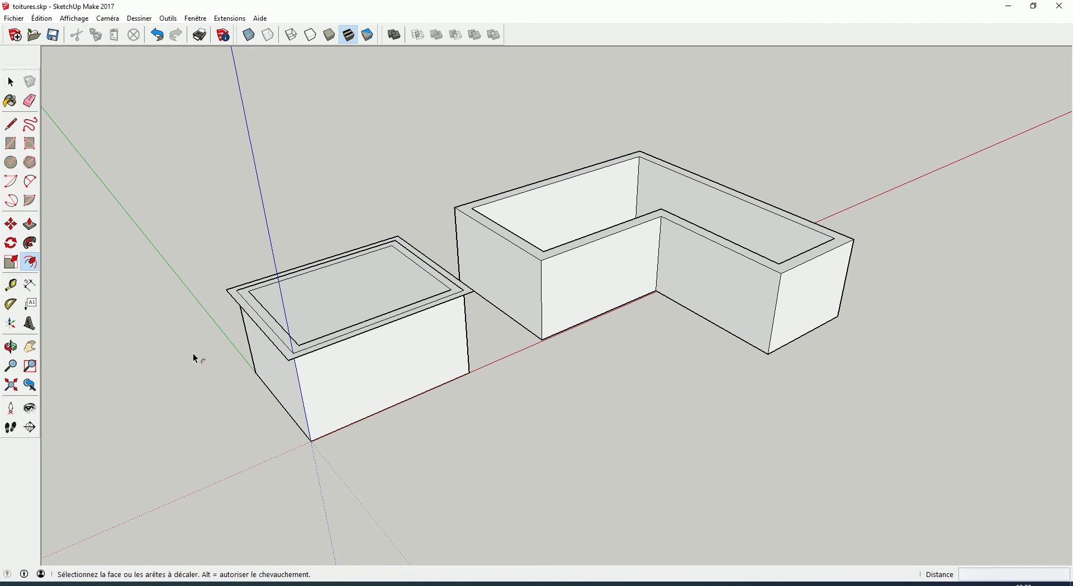
Select the top face of the small box.
key("space")
left_click(314, 309)
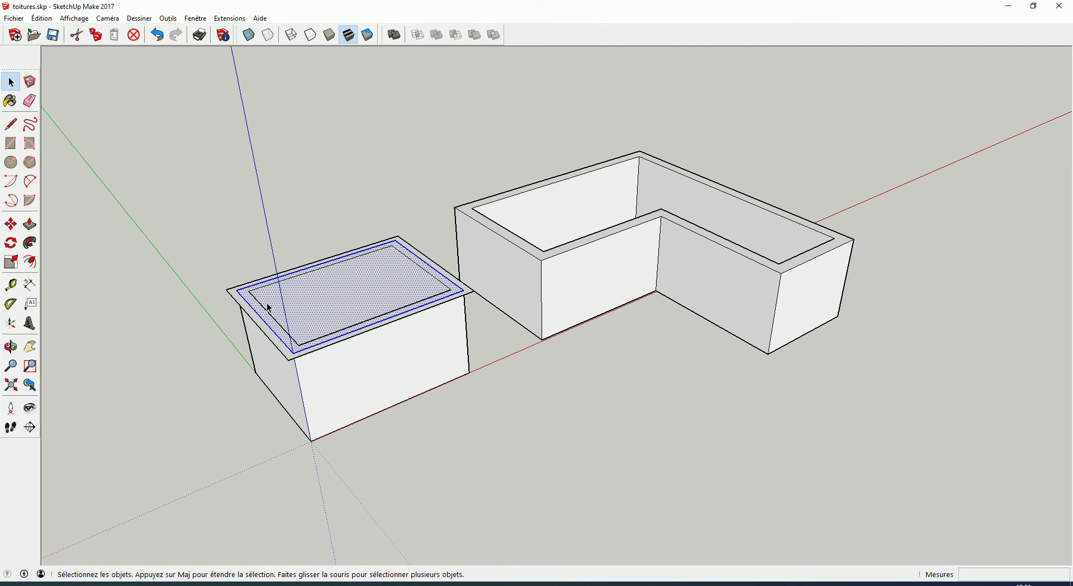
key("Escape")
left_click(297, 305)
Hide the small box to inspect the roof slab alone, then reveal the box again.
key("Escape")
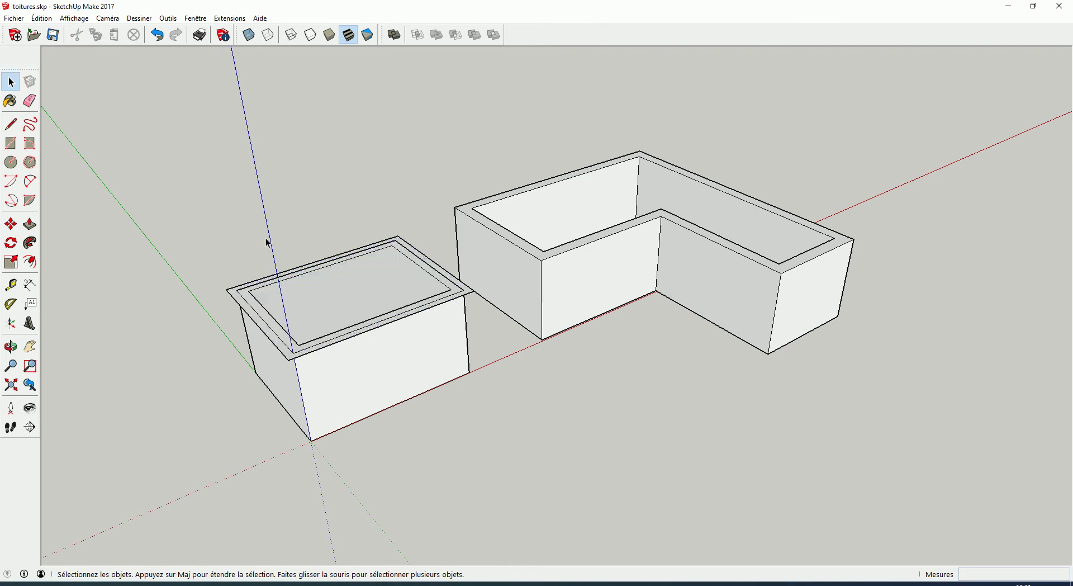
triple_click(351, 361)
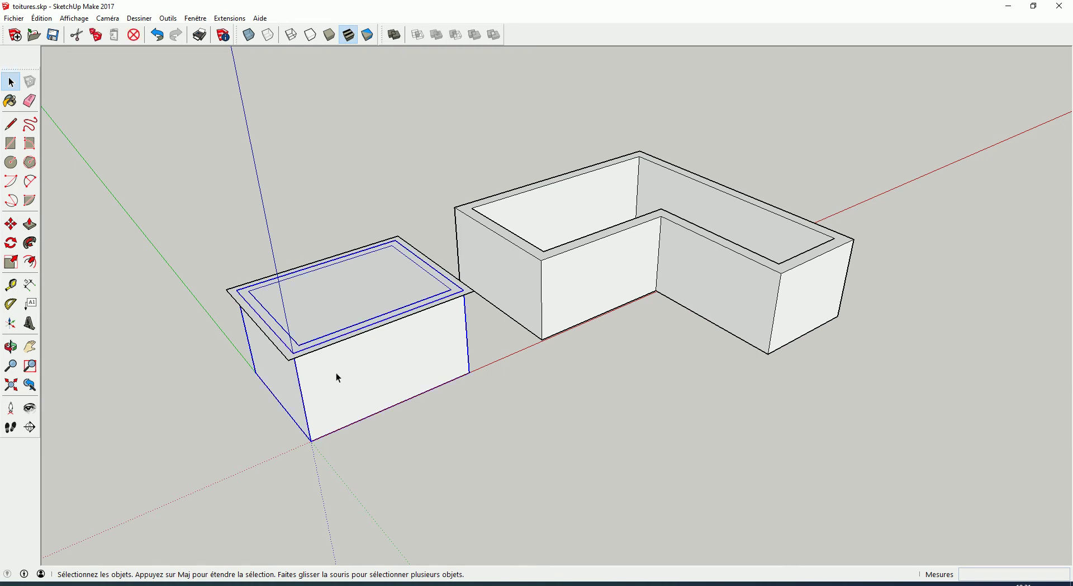
right_click(354, 370)
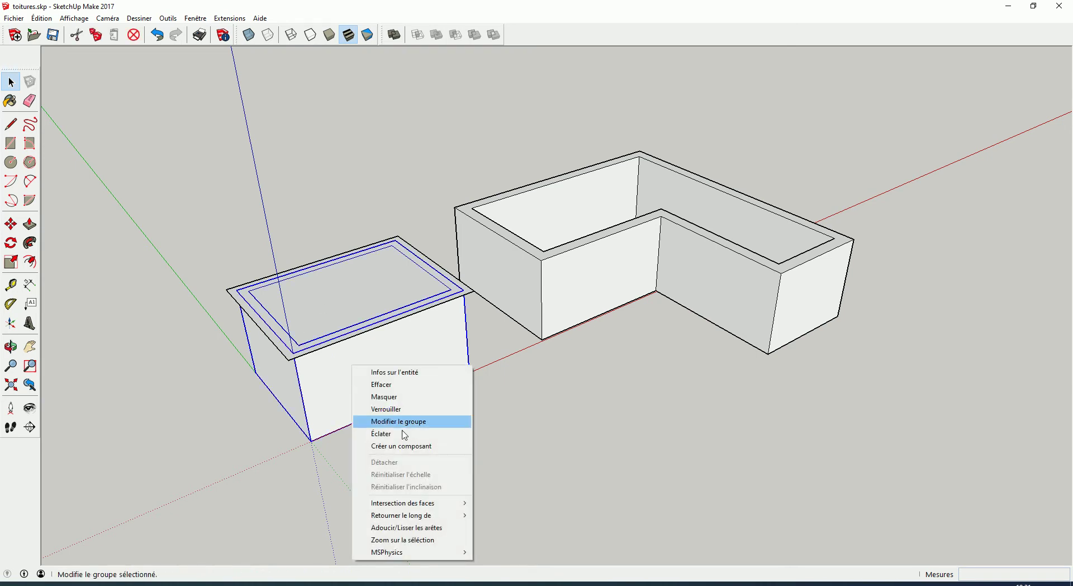
left_click(394, 397)
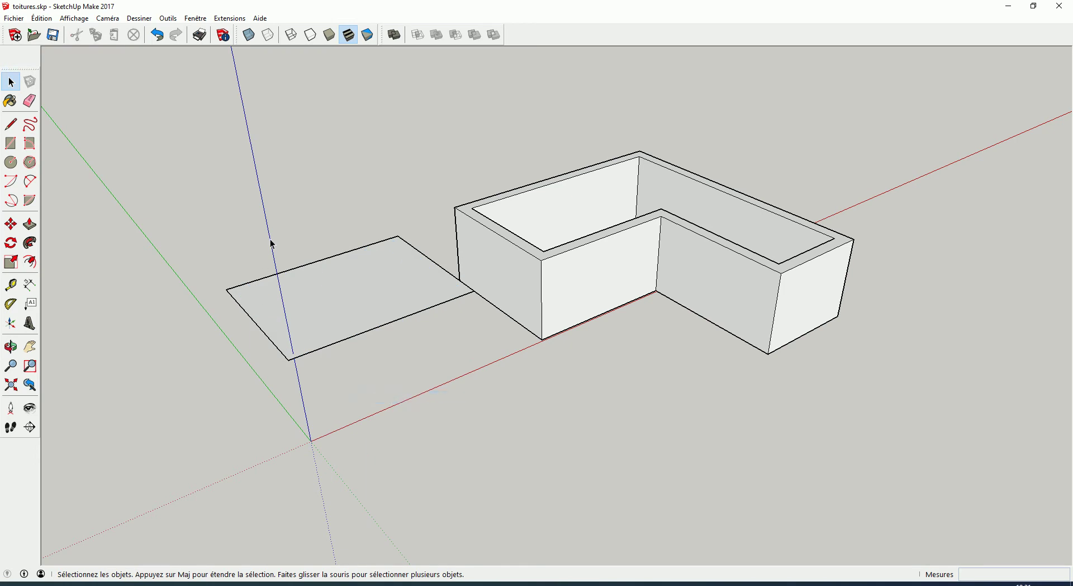
left_click(297, 326)
mouse_move(296, 326)
middle_mouse_down()
mouse_move(253, 276)
mouse_move(247, 213)
middle_mouse_up()
left_click(246, 213)
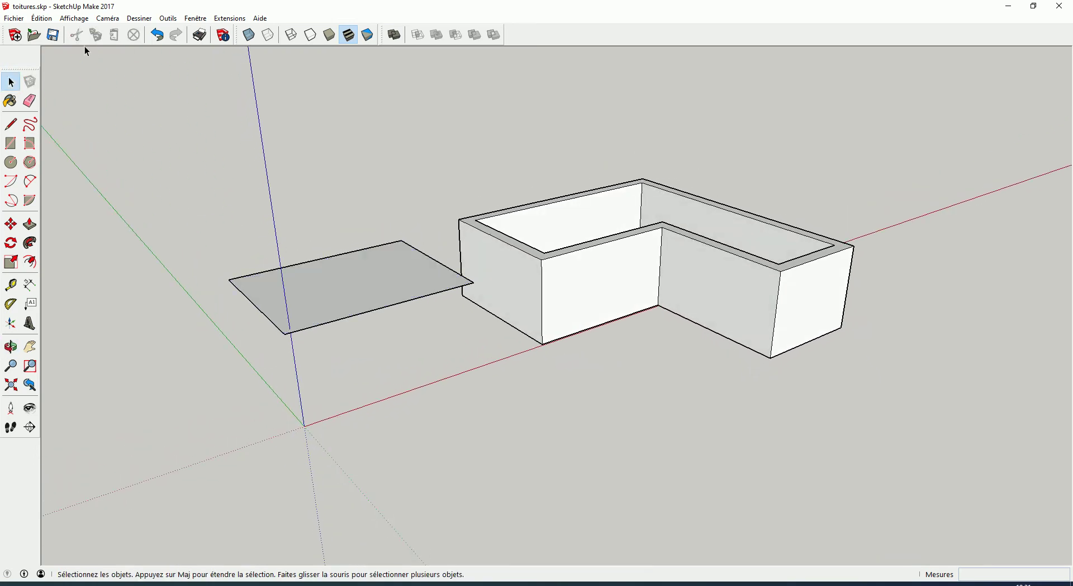
left_click(41, 18)
mouse_move(117, 178)
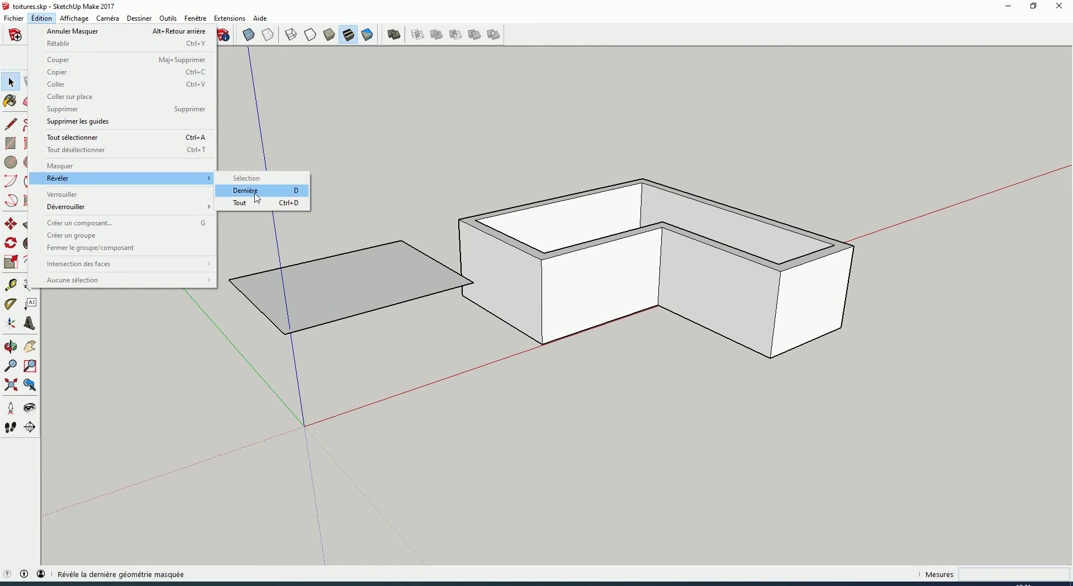
left_click(257, 193)
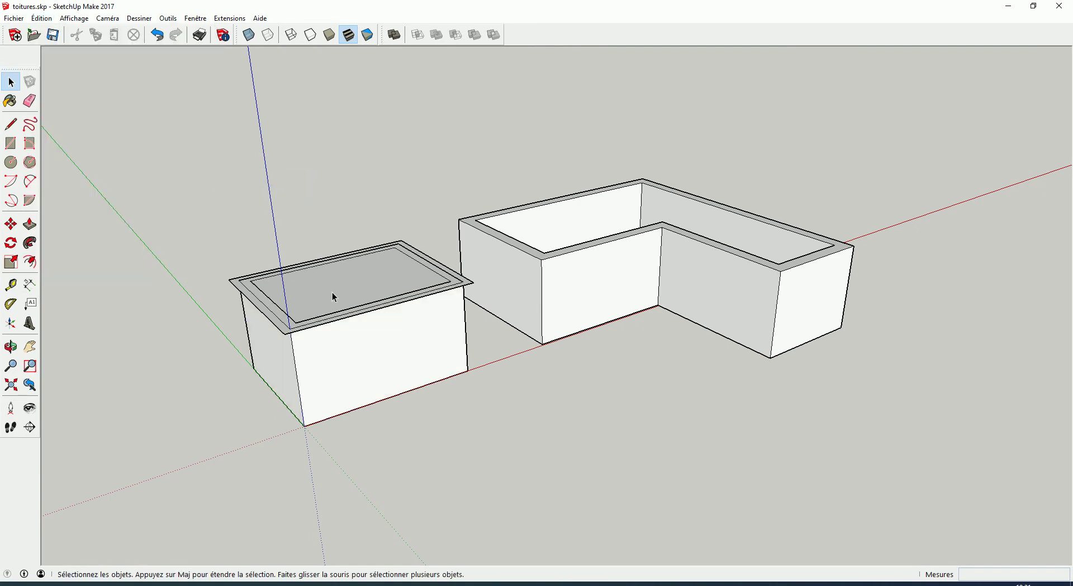
Draw the first corner-to-corner diagonal across the roof and start the second one.
key("l")
mouse_move(341, 263)
middle_mouse_down()
mouse_move(292, 328)
mouse_move(249, 270)
middle_mouse_up()
left_click(259, 270)
left_click(448, 284)
left_click(411, 224)
Finish the second diagonal and lift the crossing point about 1296mm into the pyramid apex.
left_click(278, 341)
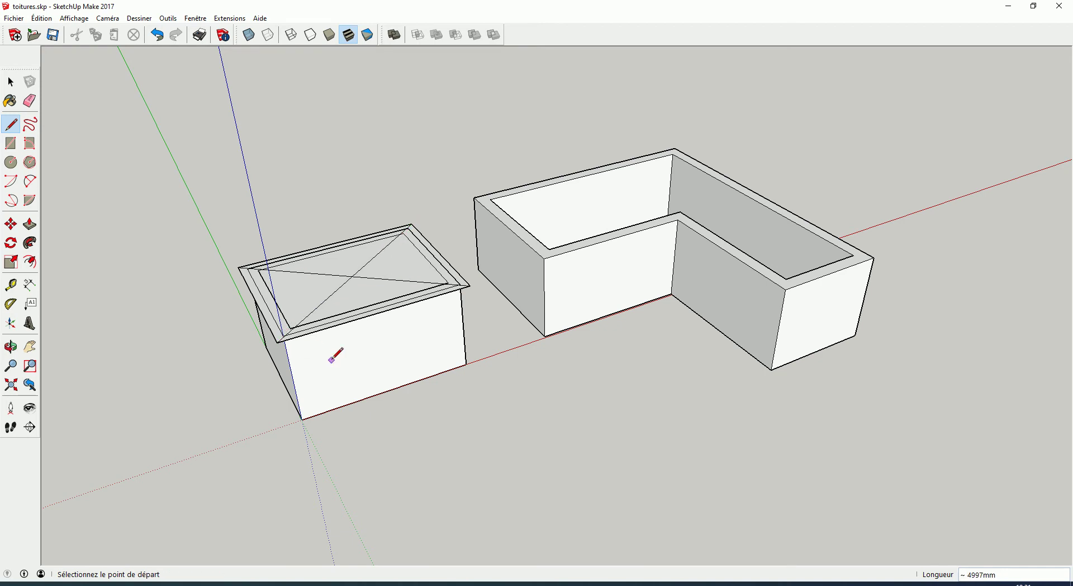
key("space")
key("m")
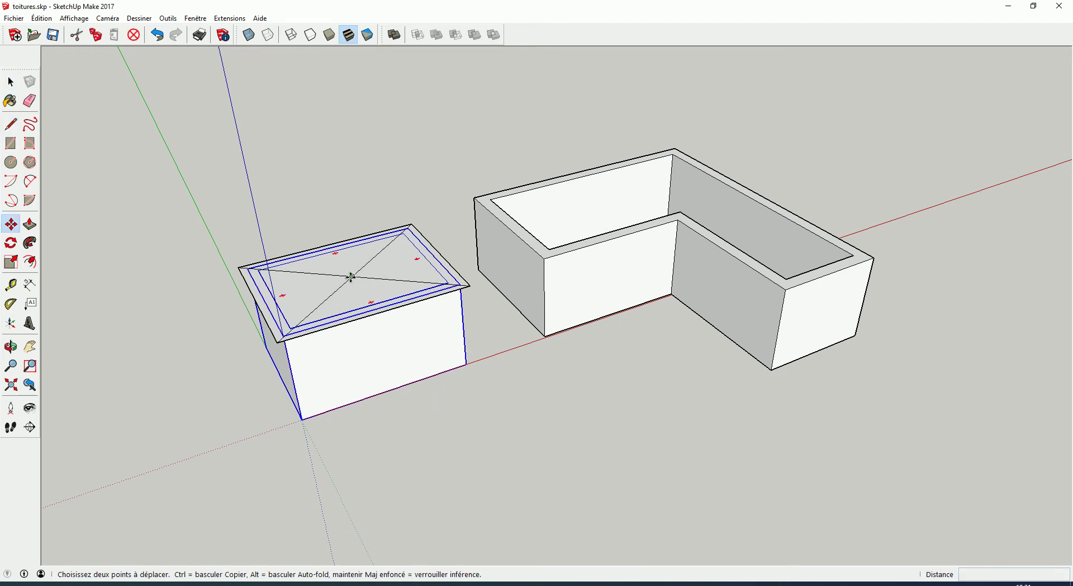
left_click(352, 277)
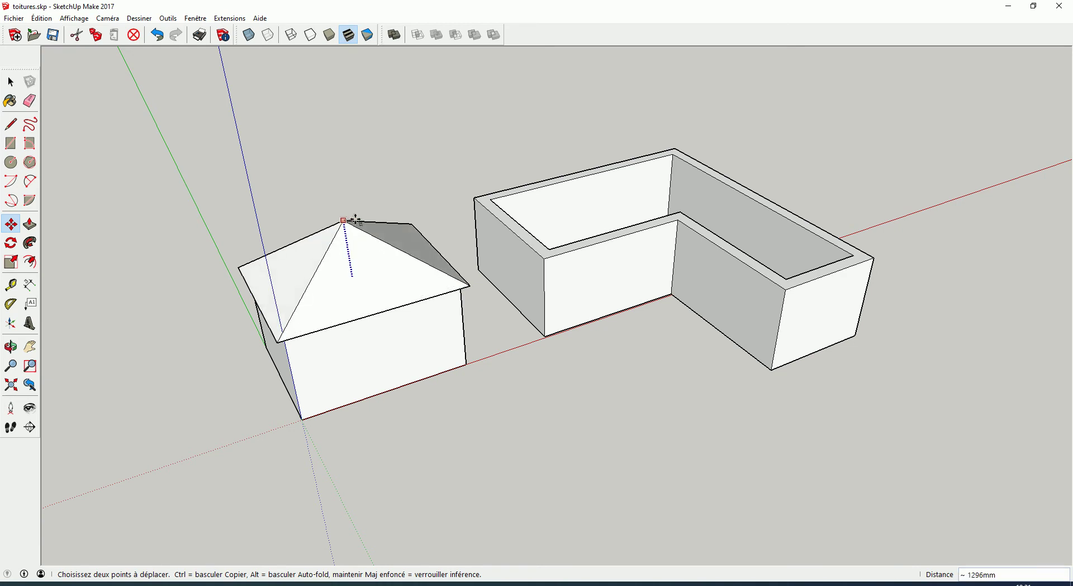
left_click(344, 221)
key("space")
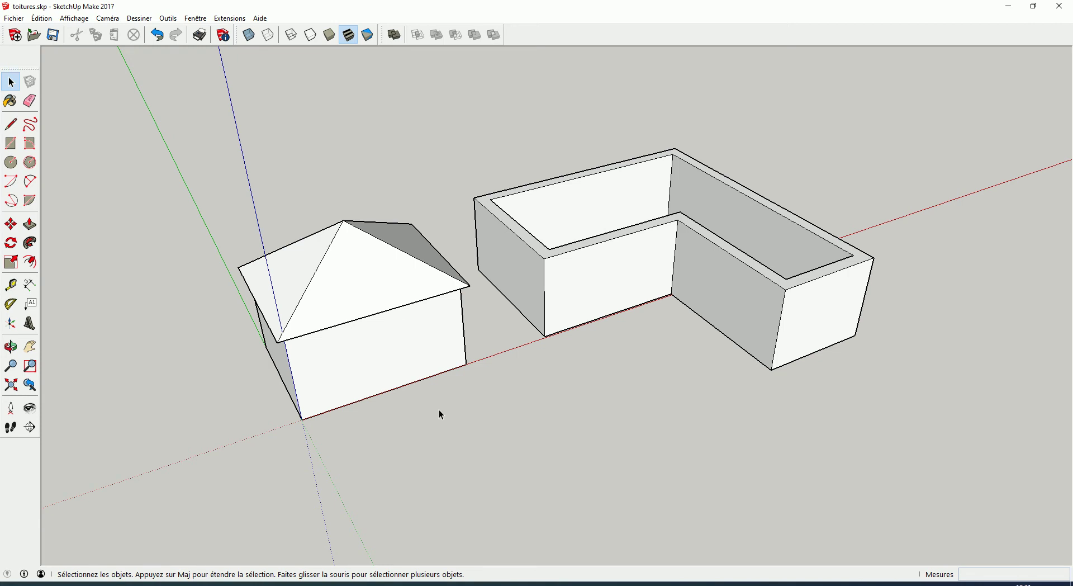
Draw two rectangles capping the long and short wings of the L walls.
middle_click_drag(631, 368, 461, 407)
left_click(431, 348)
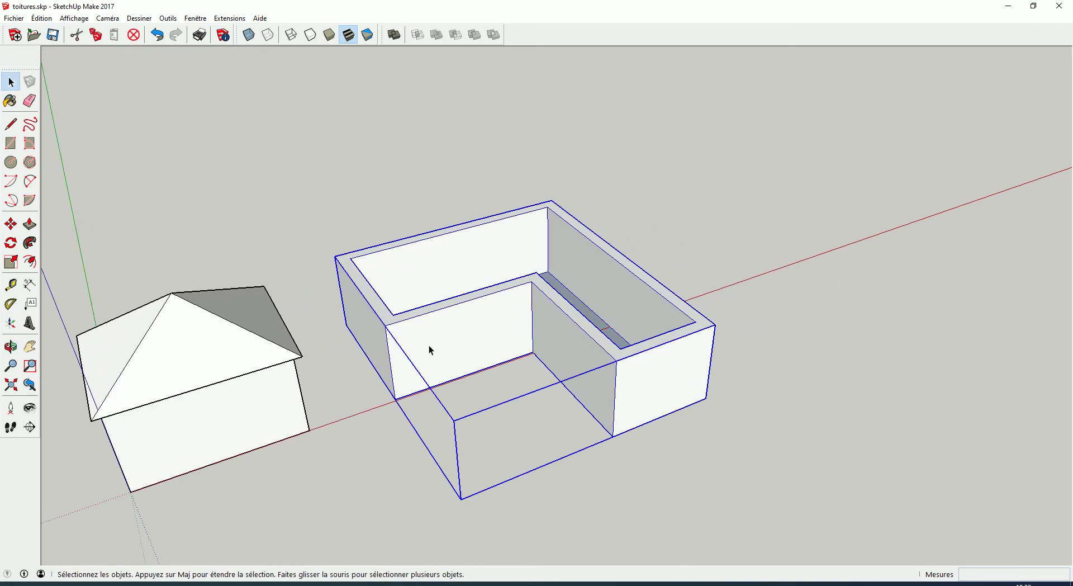
left_click(590, 496)
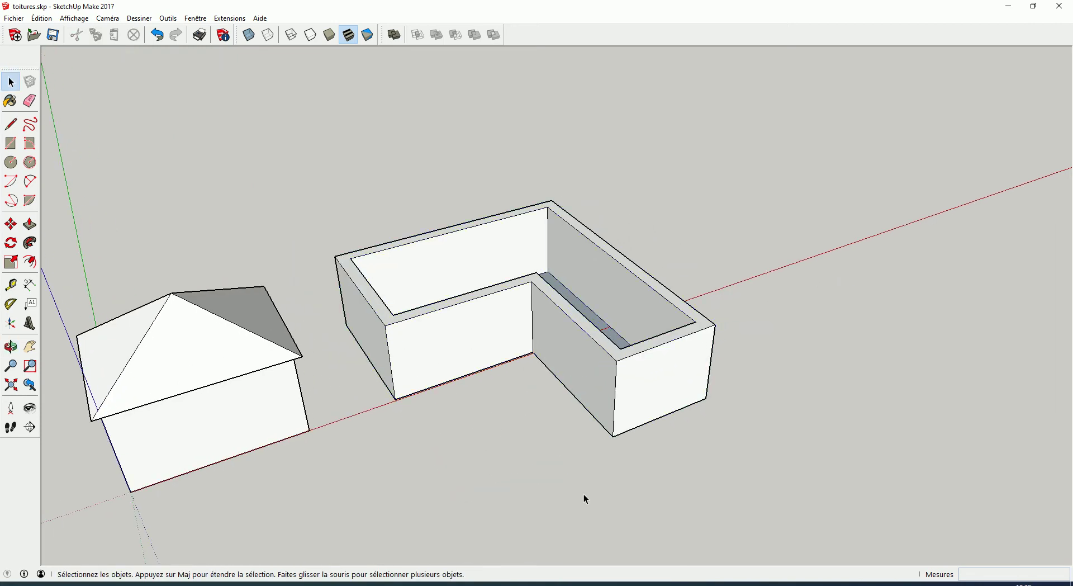
key("r")
left_click(386, 324)
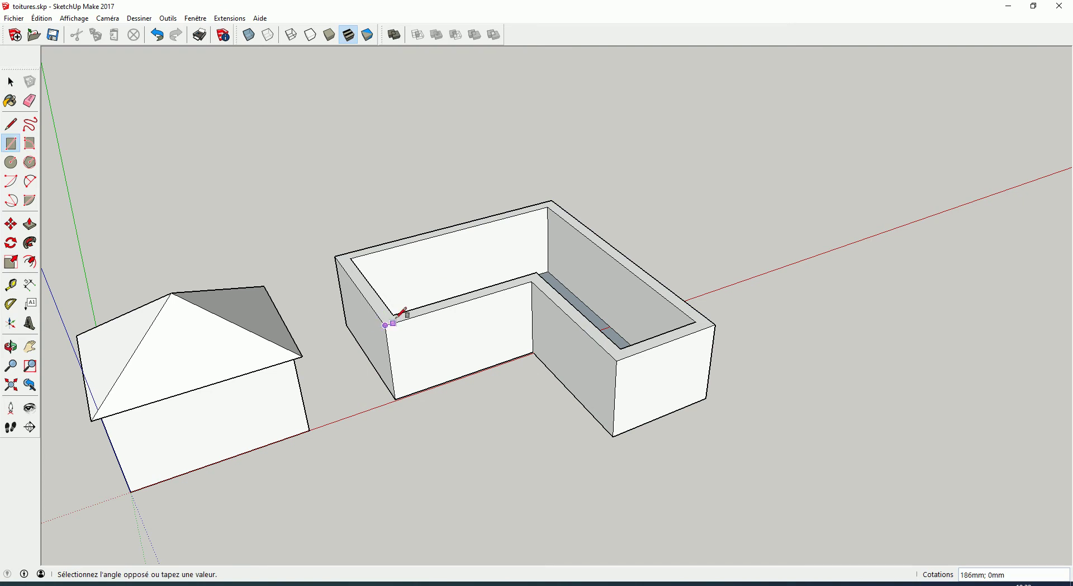
left_click(552, 202)
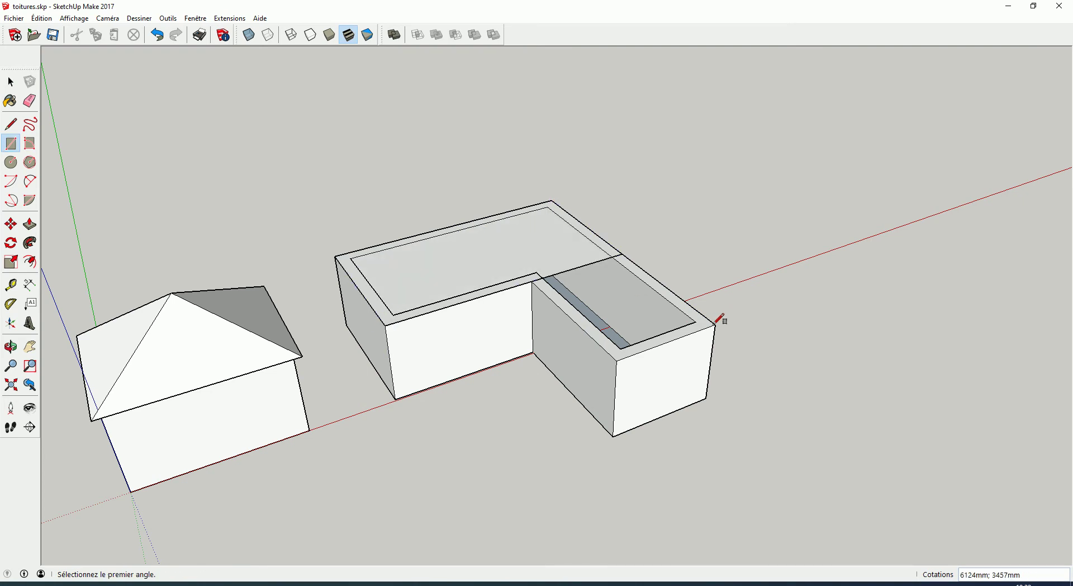
left_click(714, 324)
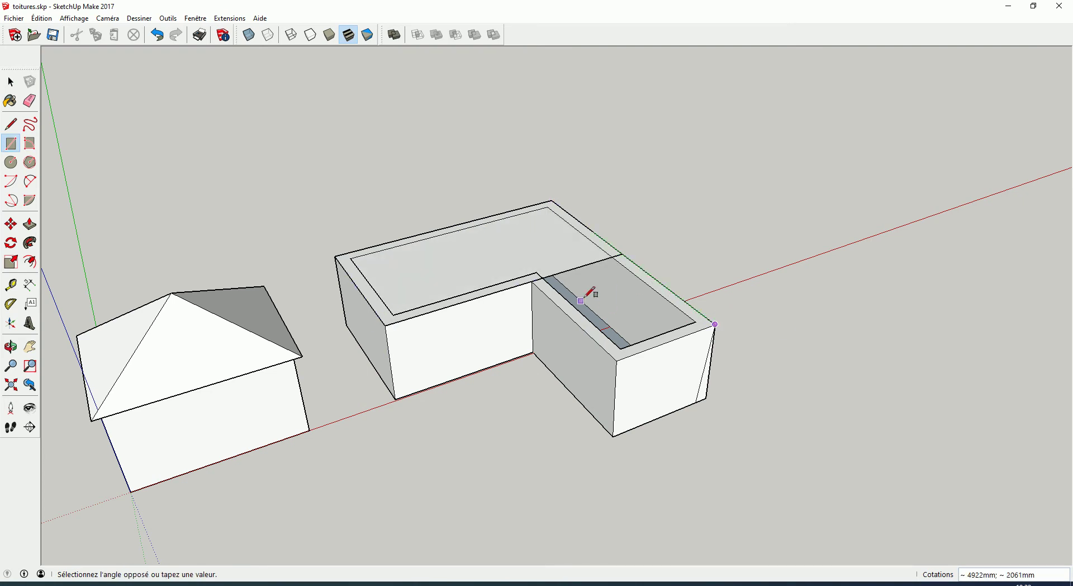
left_click(538, 280)
Erase the dividing line between the two rectangles, then undo the erase.
key("e")
left_click(584, 266)
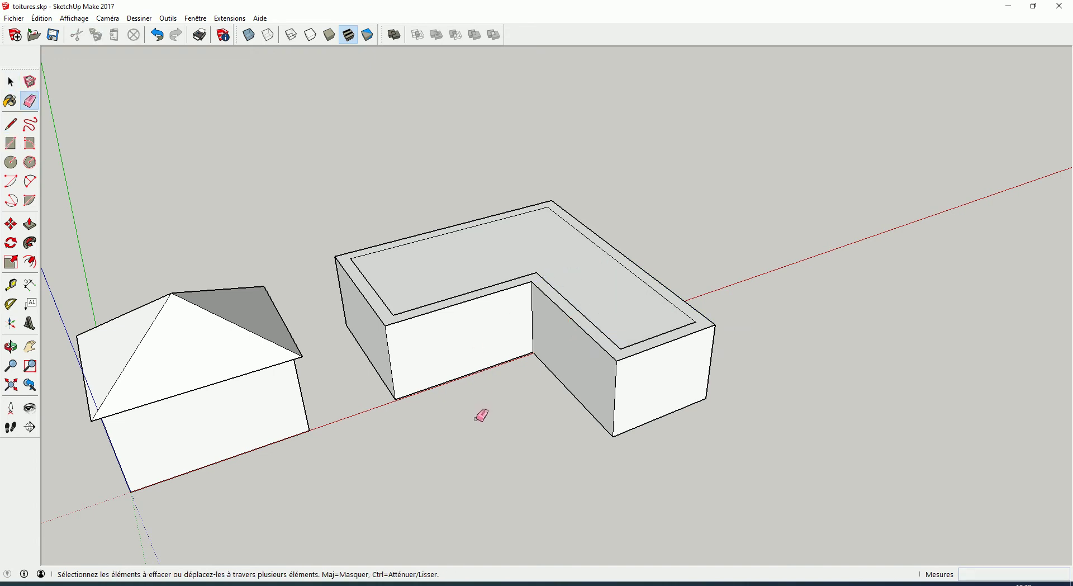
key("ctrl+z")
Draw a two-segment ridge from the left end's midpoint, through the wing corner, to the front end's midpoint.
key("l")
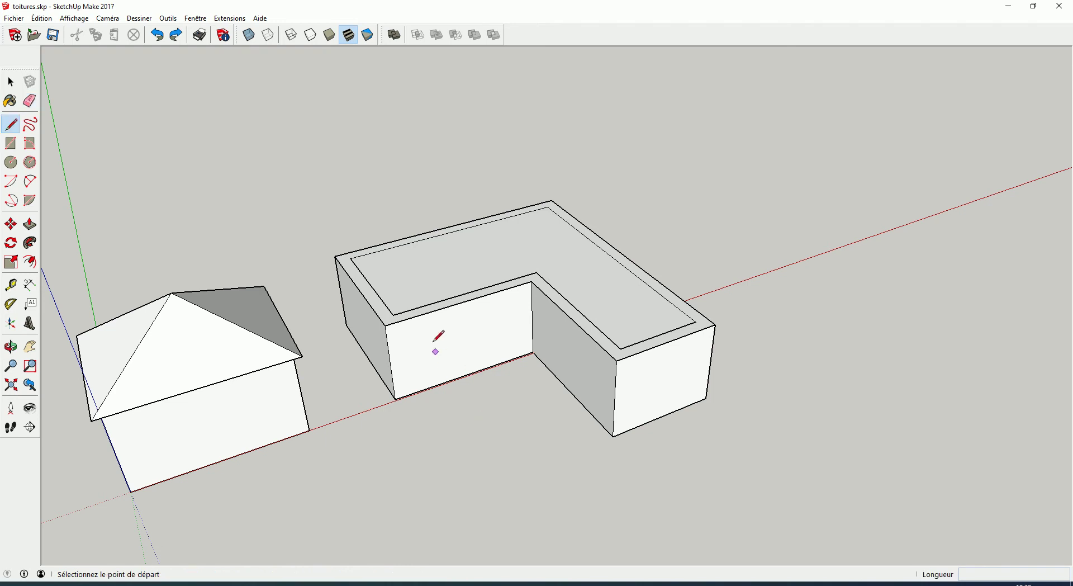
left_click(359, 288)
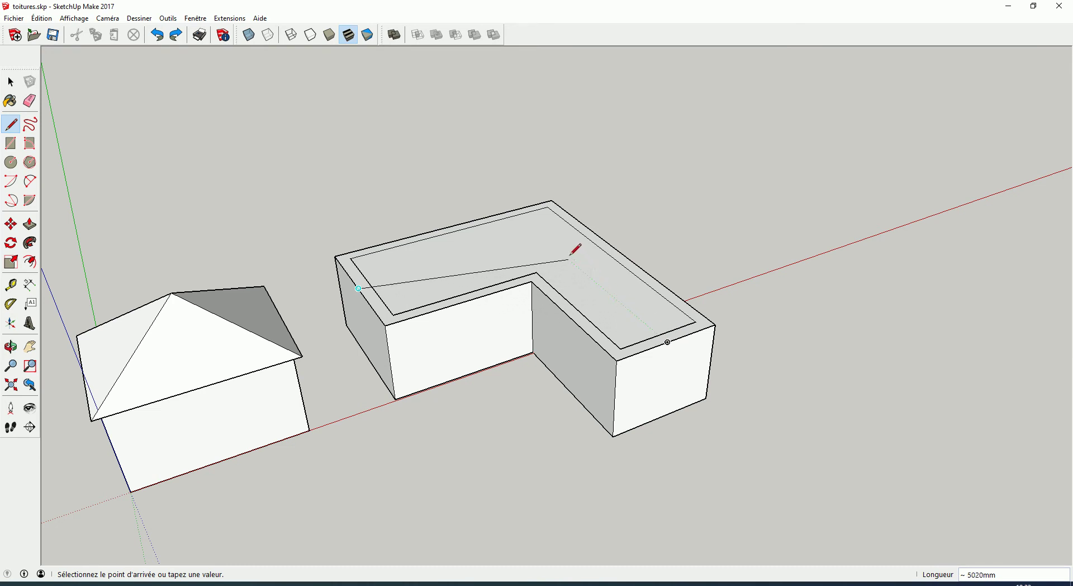
left_click(542, 238)
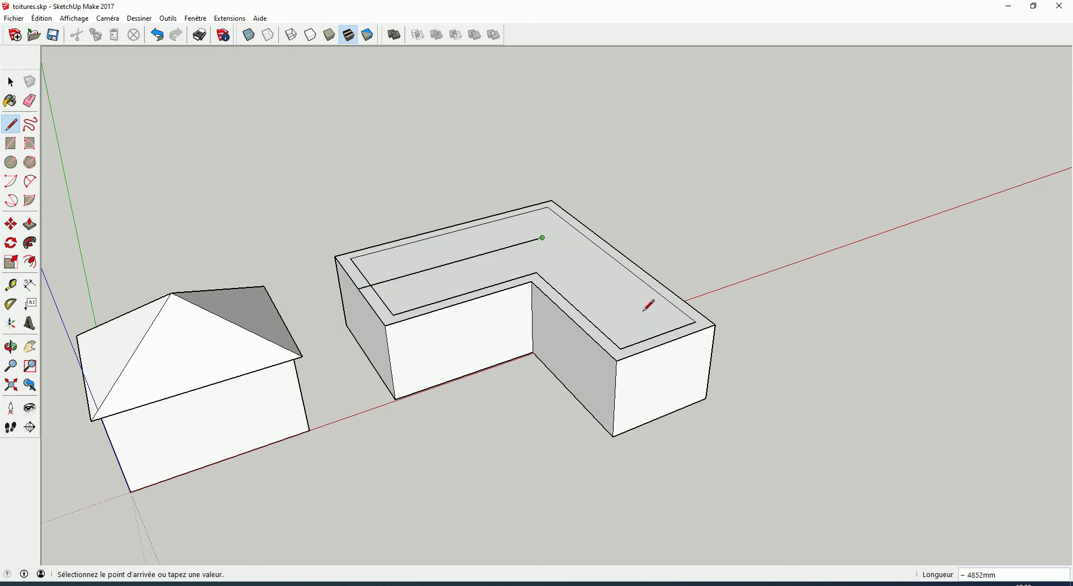
left_click(667, 340)
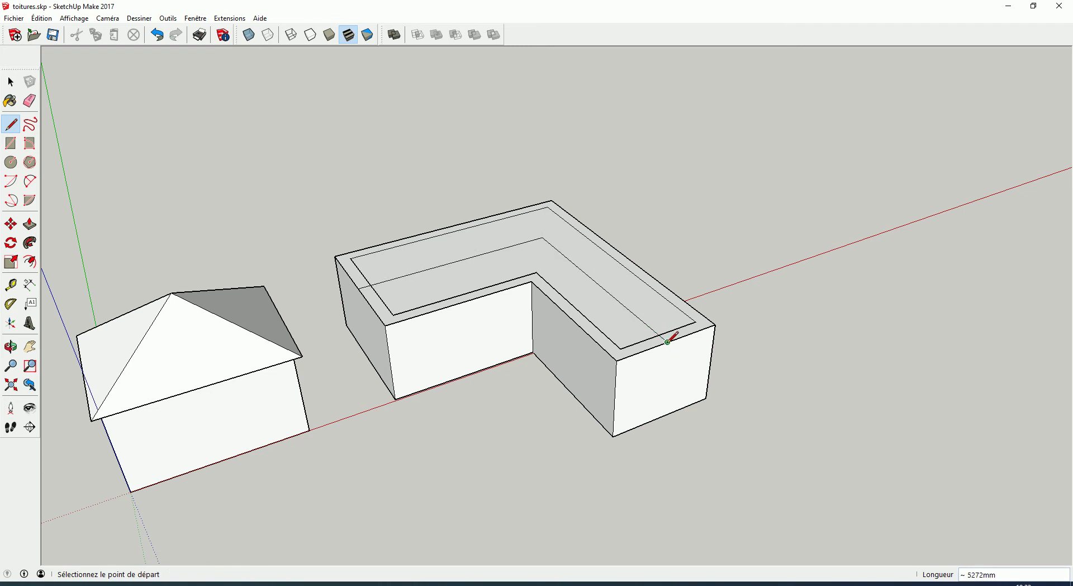
key("space")
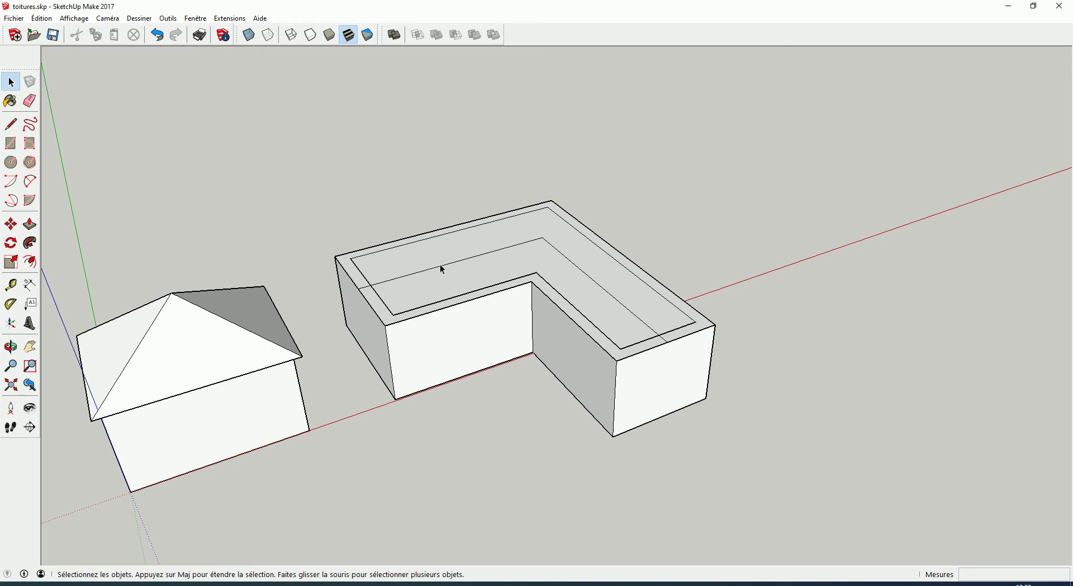
Lift both ridge edges about 1296mm to slope the lid into a gabled roof.
left_click(443, 265)
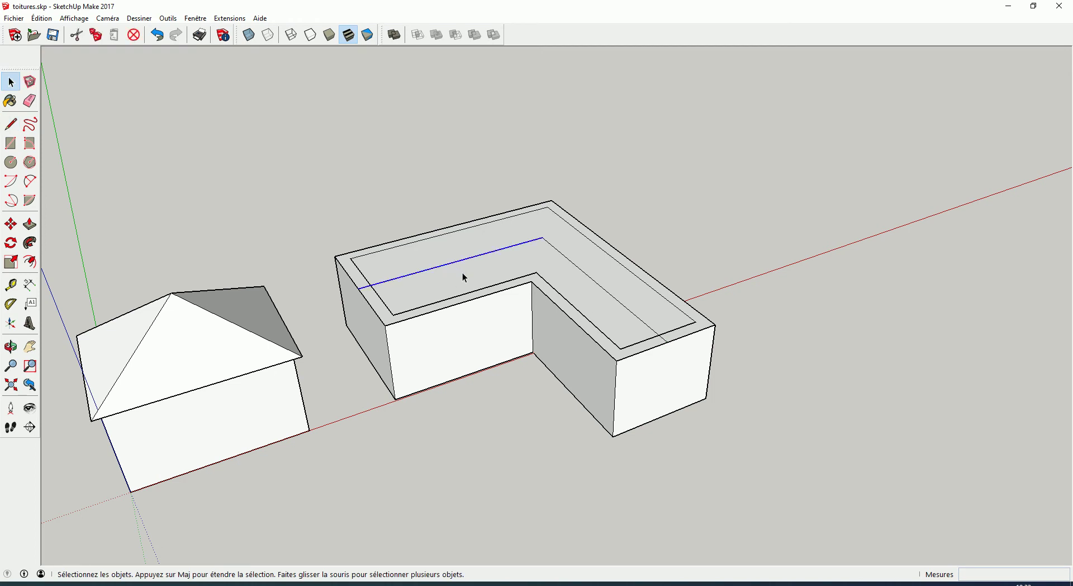
left_click(597, 284, "shift")
key("m")
left_click(543, 237)
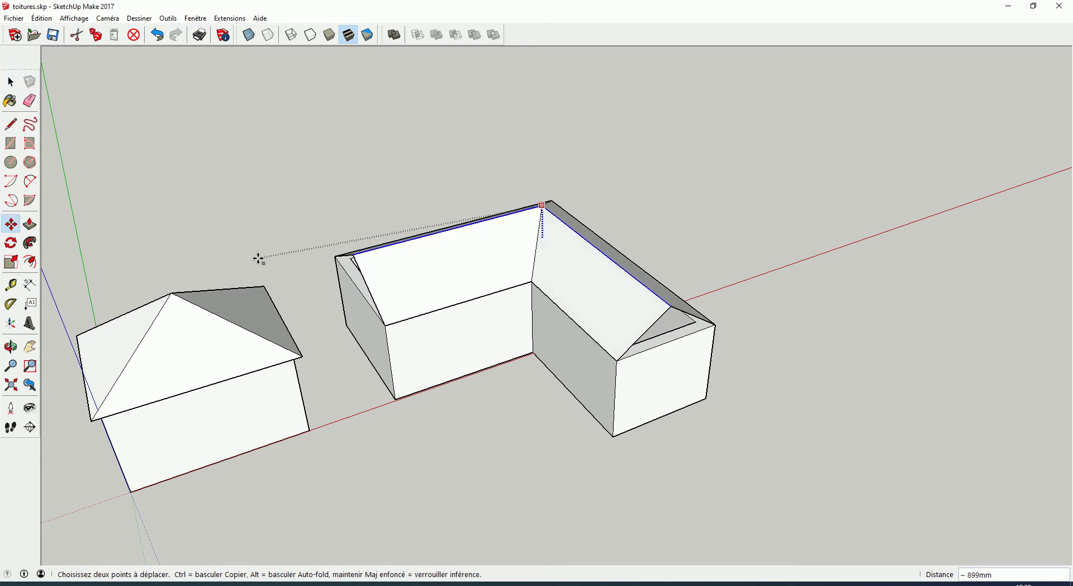
left_click(171, 293)
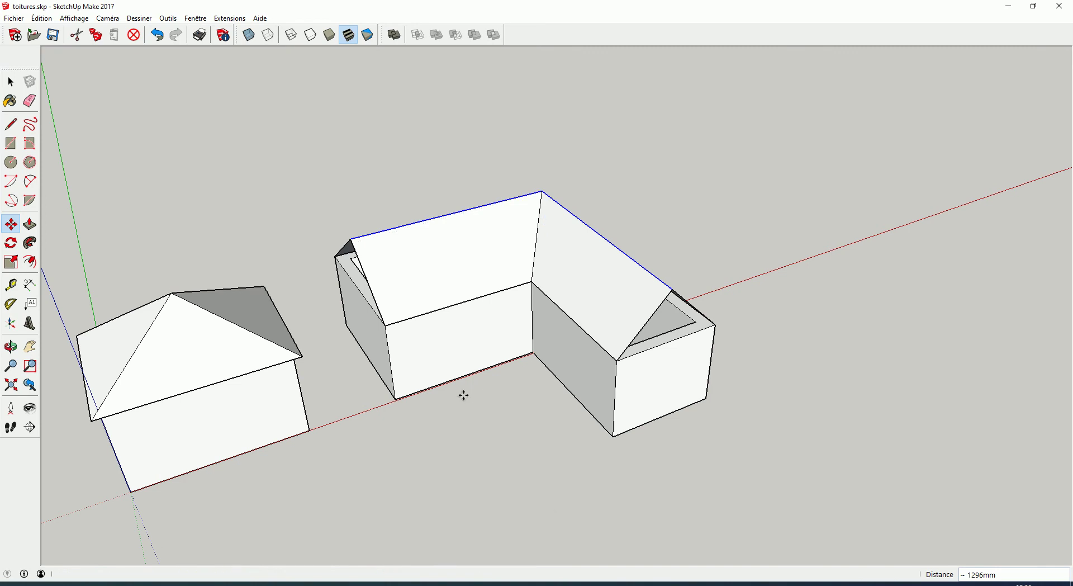
Draw an edge from the gable corner down to the roof-wall corner.
middle_click_drag(453, 360, 414, 337)
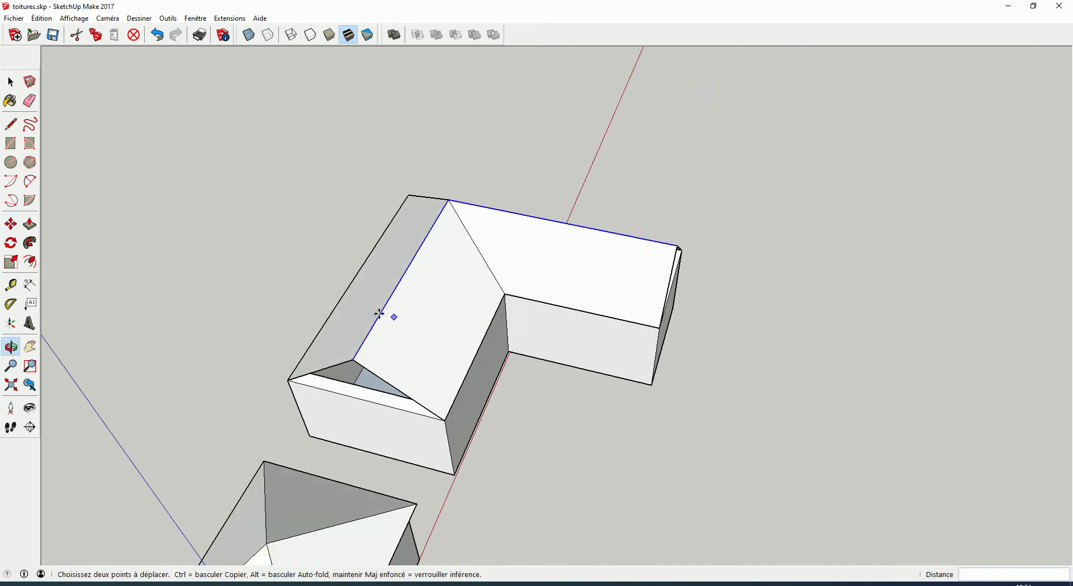
mouse_move(632, 417)
middle_mouse_down()
mouse_move(481, 429)
mouse_move(410, 381)
mouse_move(461, 387)
mouse_move(506, 423)
mouse_move(484, 375)
middle_mouse_up()
key("l")
left_click(317, 293)
left_click(411, 365)
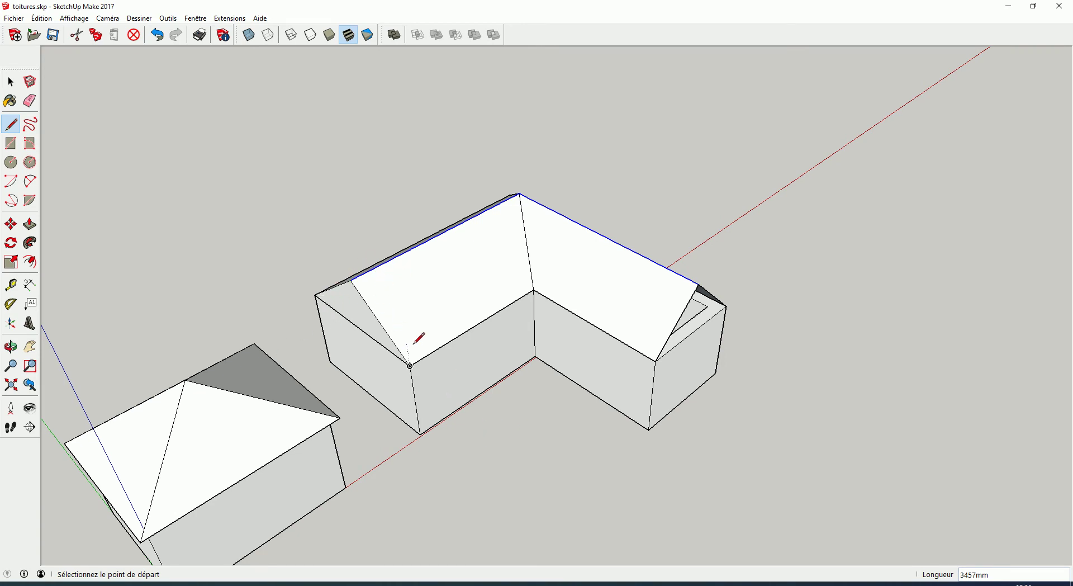
Finish the gable edge, then undo the raised roof and restore the flat ridge line.
left_click(416, 360)
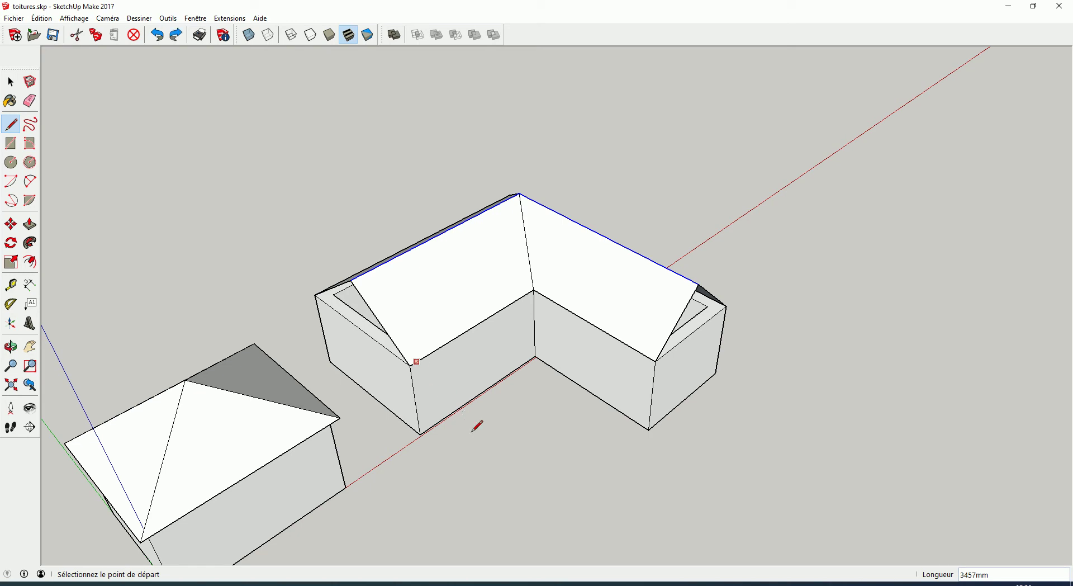
key("ctrl+z")
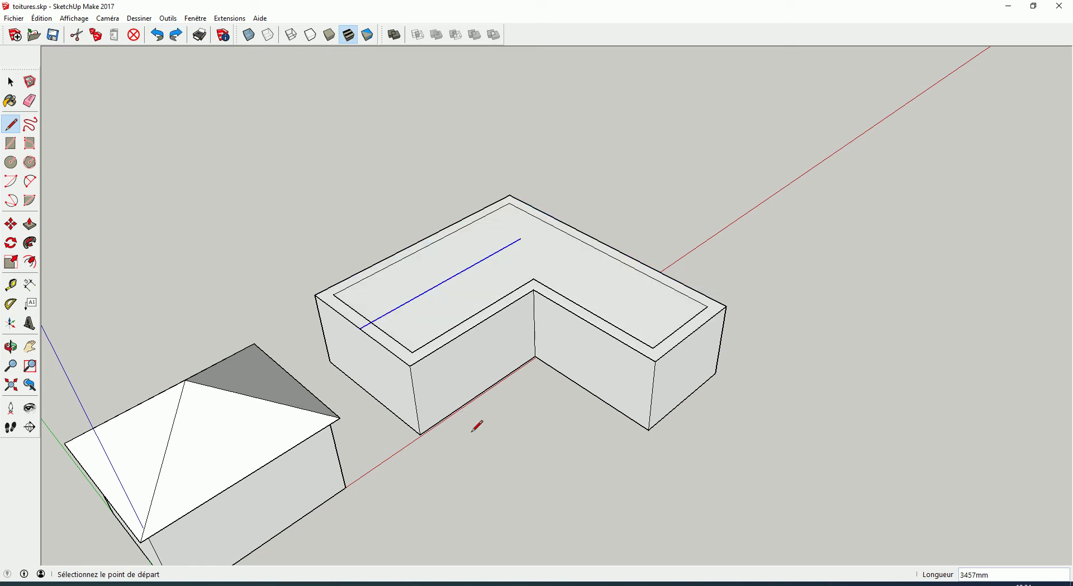
key("ctrl+y")
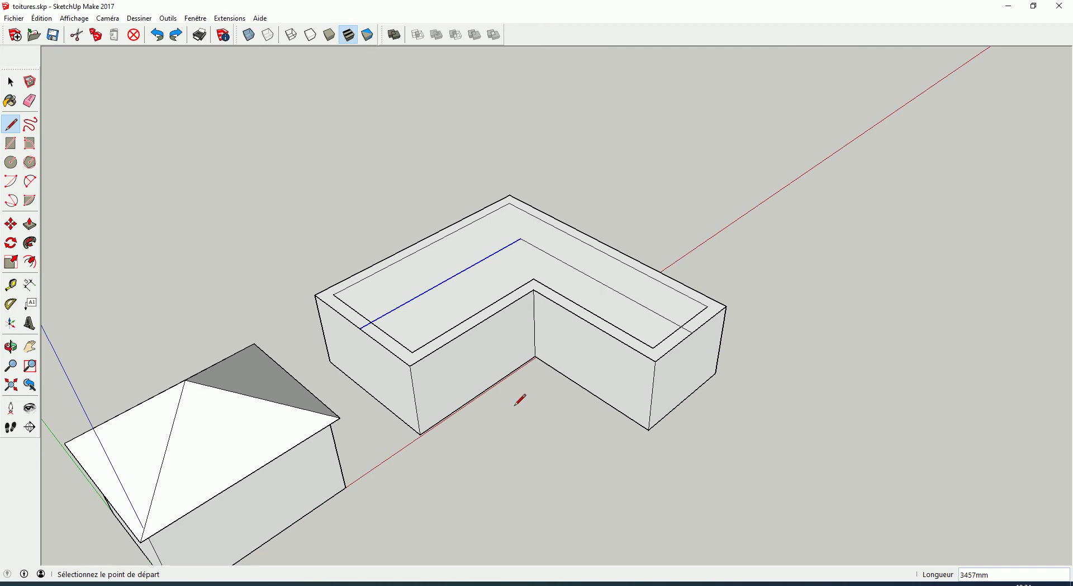
Draw four hip lines joining the lid's outer corners to the ridge ends at both wings.
left_click(410, 366)
left_click(397, 306)
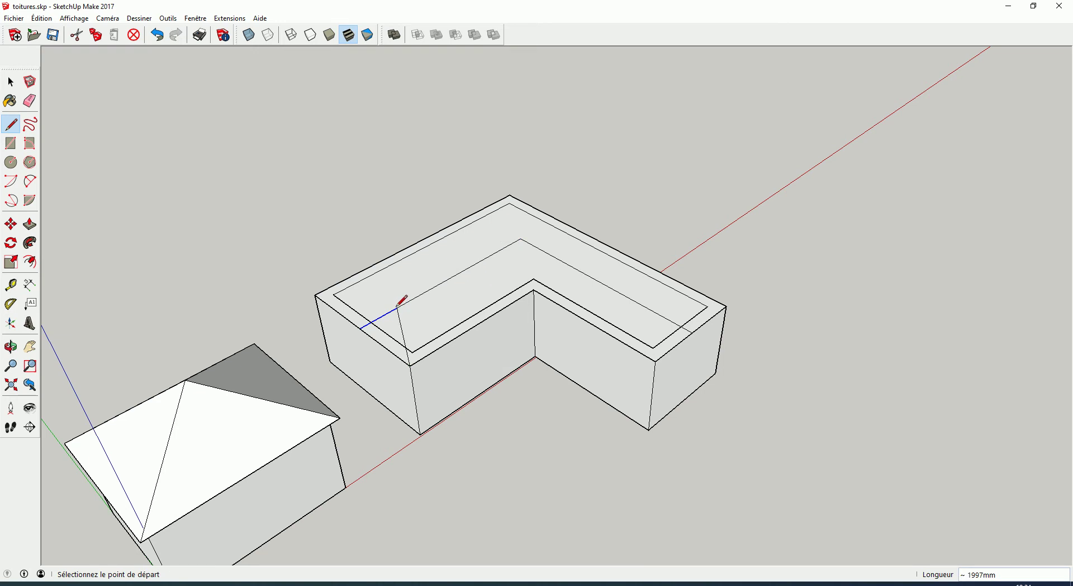
left_click(397, 306)
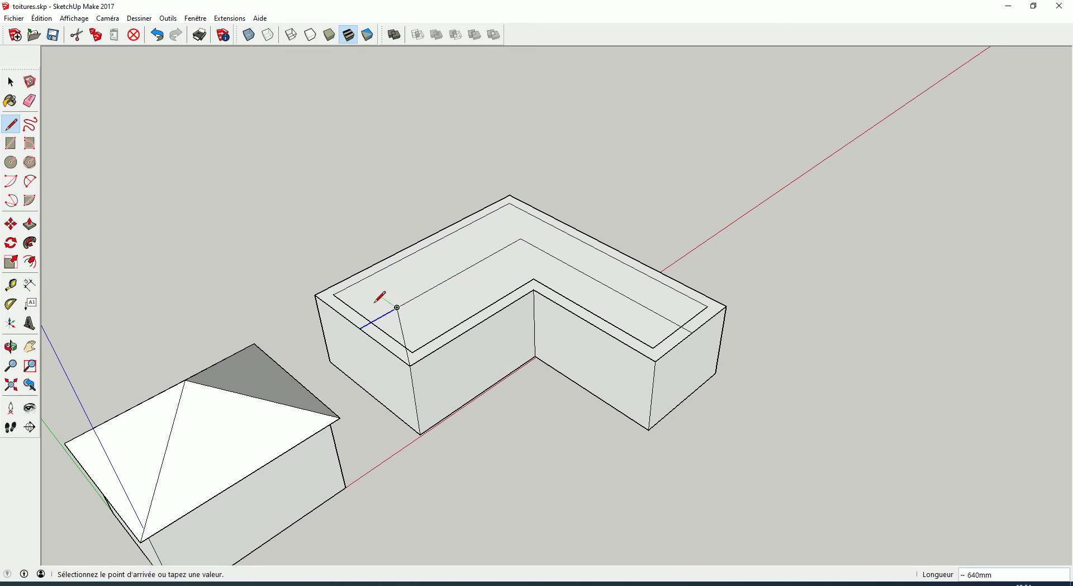
left_click(315, 295)
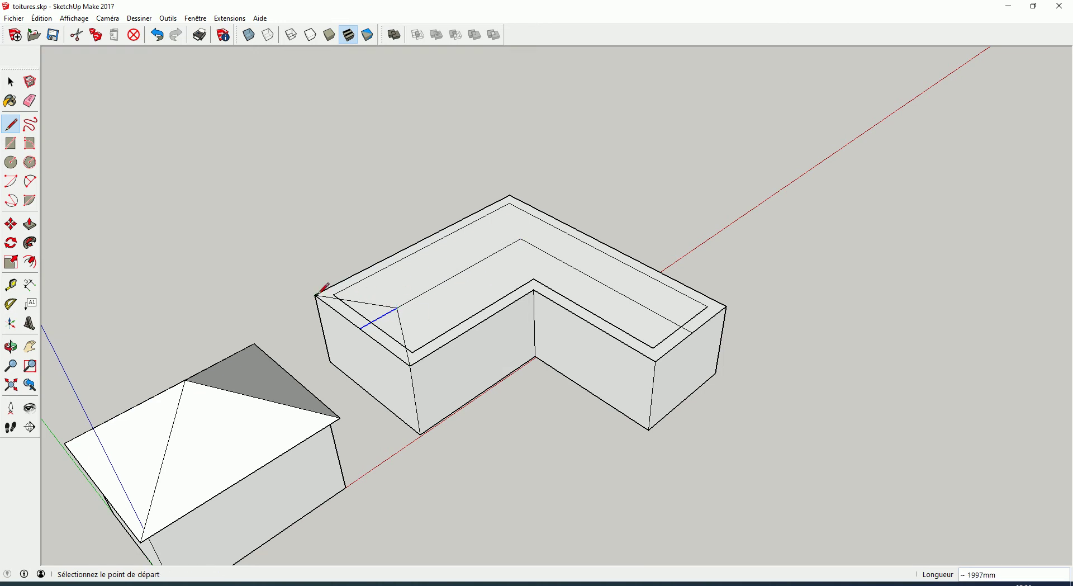
left_click(655, 361)
left_click(665, 317)
left_click(665, 317)
left_click(707, 306)
key("space")
Erase the leftover short edge at the right end of the roof.
left_click(567, 446)
key("e")
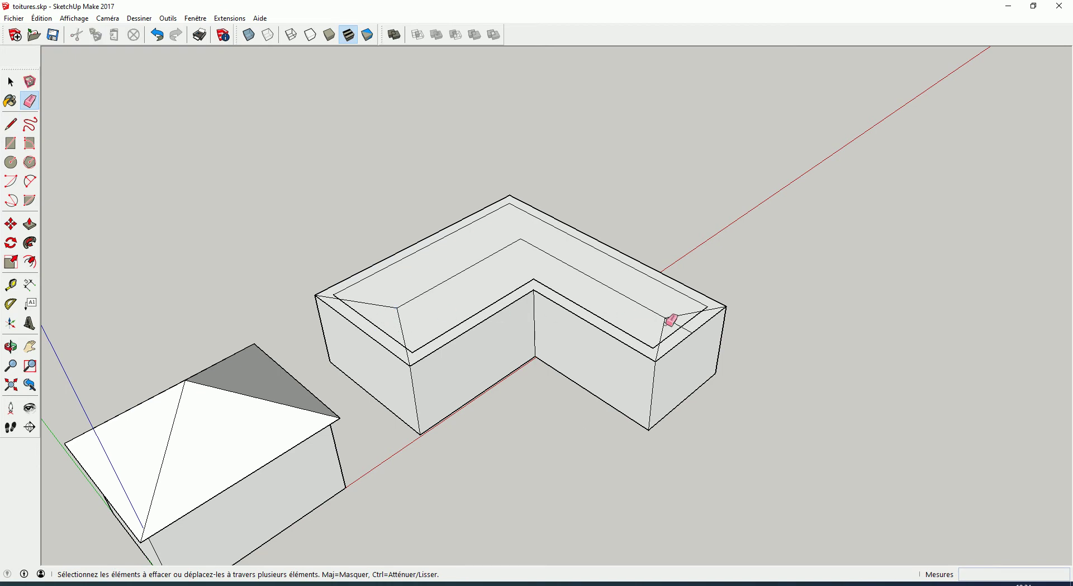
left_click(692, 327)
key("space")
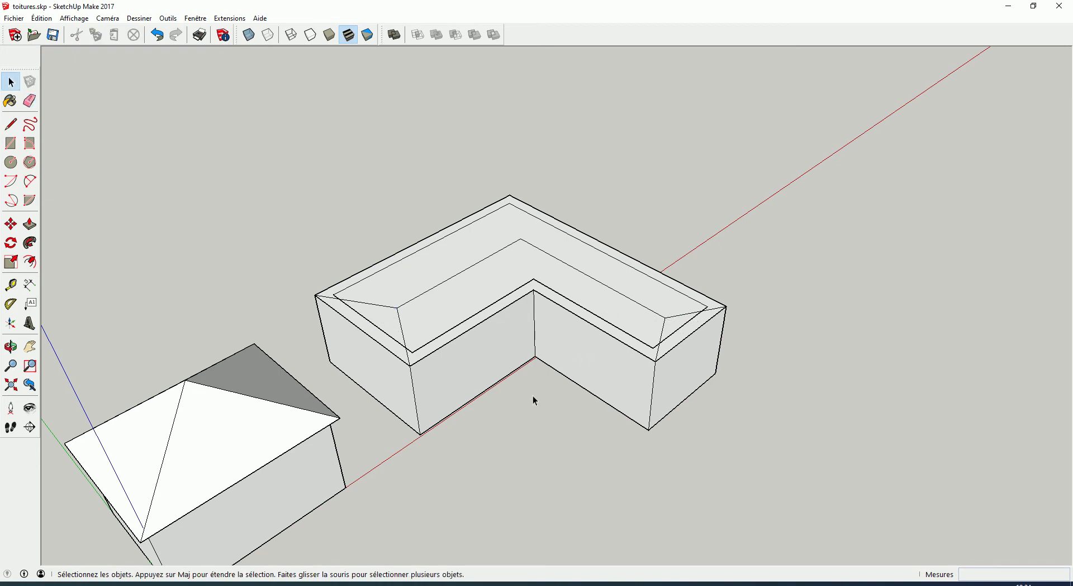
left_click(570, 268, "shift")
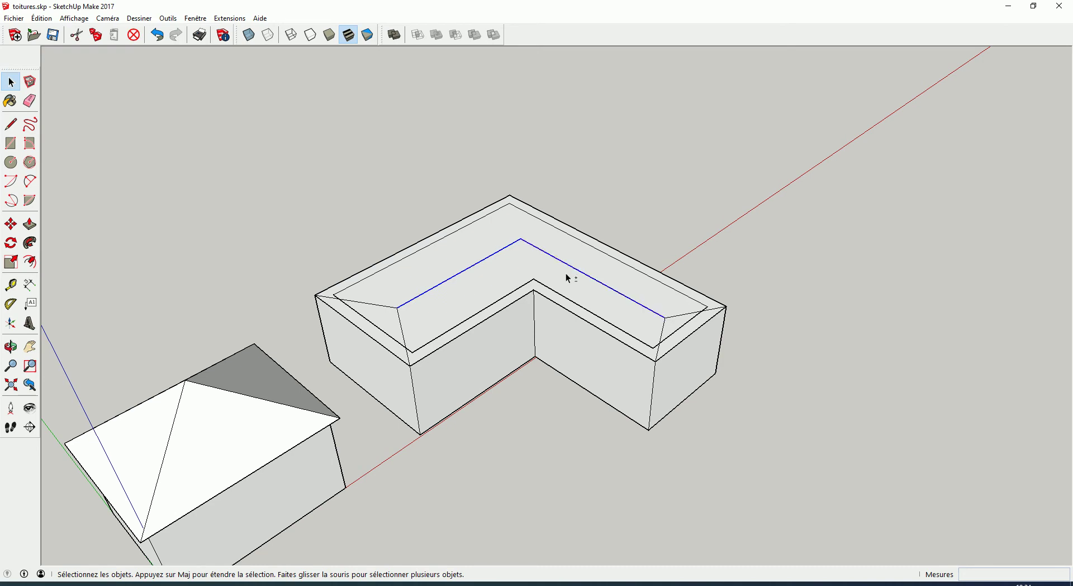
left_click(401, 320, "shift")
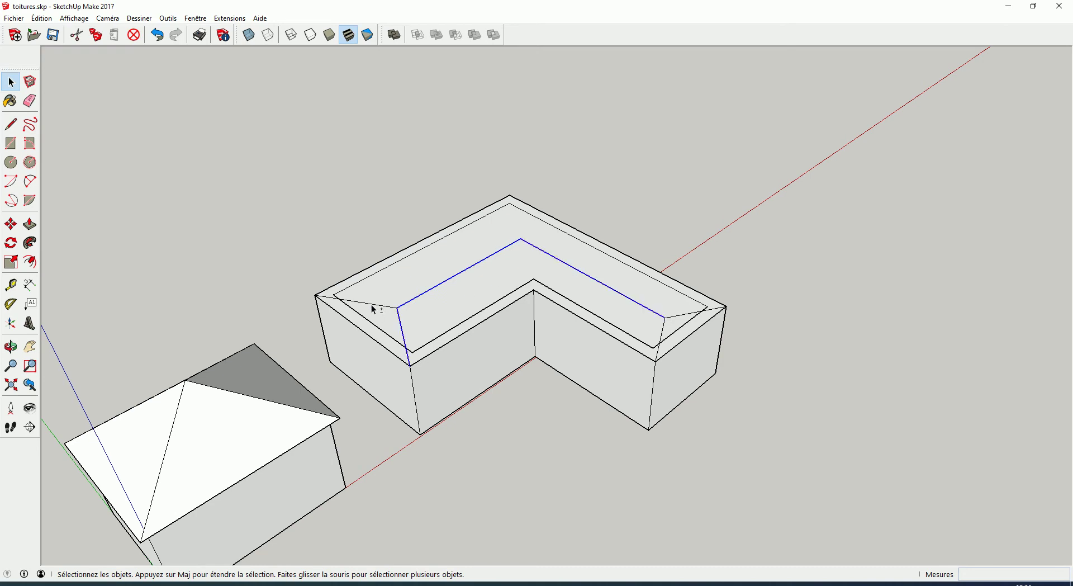
left_click(662, 342, "shift")
left_click(692, 316, "shift")
middle_click_drag(523, 408, 522, 362)
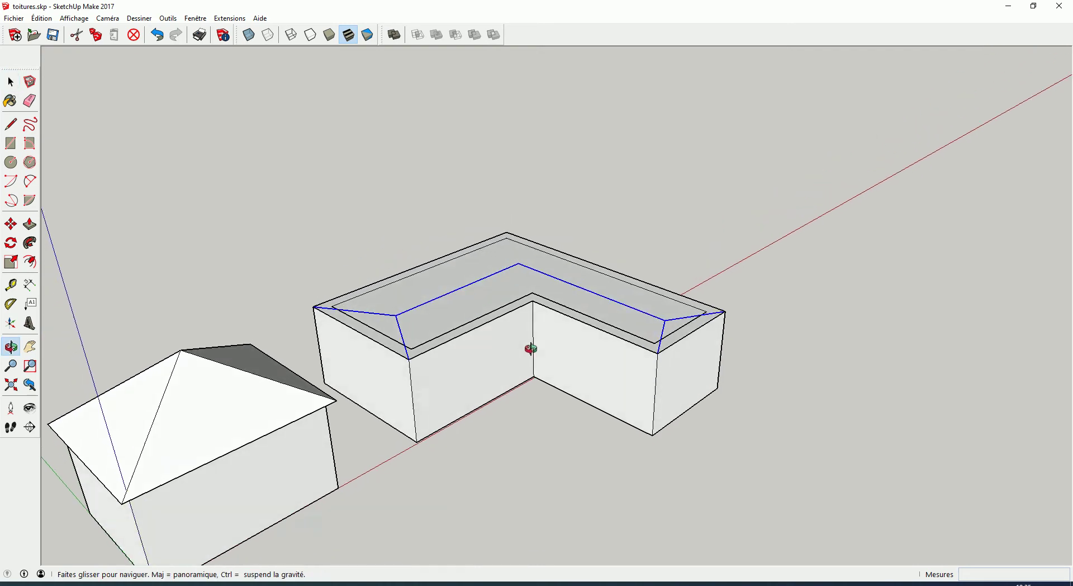
key("m")
left_click(524, 262)
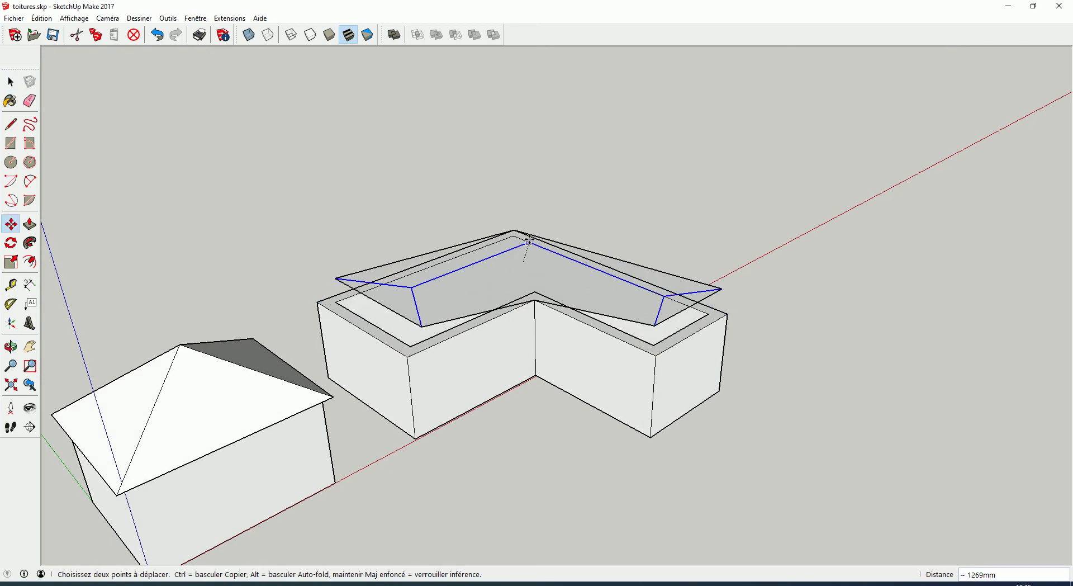
type("1183")
key("Return")
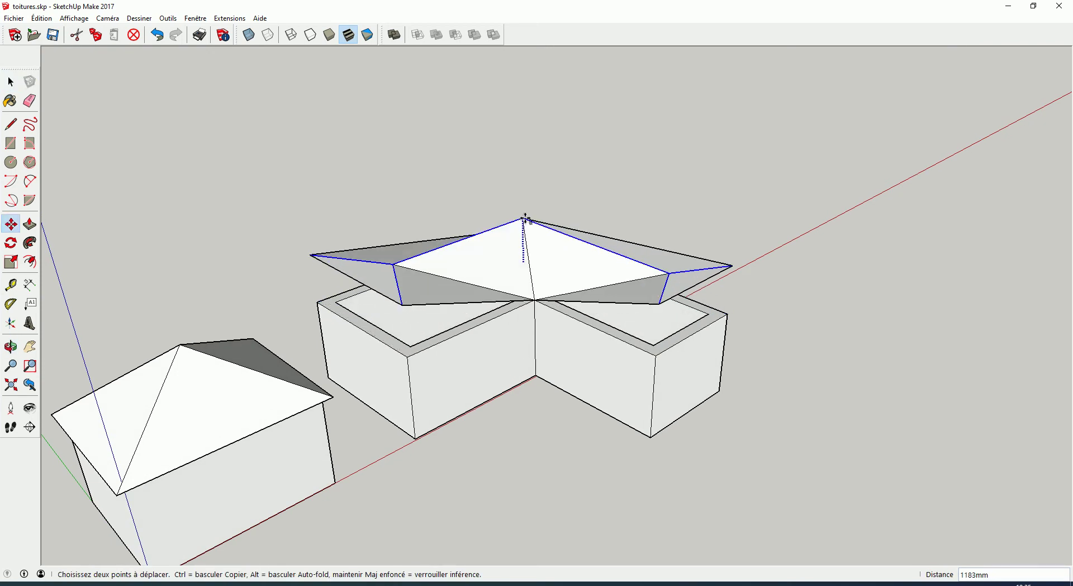
key("space")
mouse_move(726, 336)
middle_mouse_down()
mouse_move(611, 371)
mouse_move(367, 350)
mouse_move(605, 378)
mouse_move(455, 330)
mouse_move(749, 302)
middle_mouse_up()
mouse_move(653, 323)
middle_mouse_down()
mouse_move(696, 376)
mouse_move(612, 322)
mouse_move(577, 333)
mouse_move(615, 301)
middle_mouse_up()
mouse_move(705, 378)
middle_mouse_down()
mouse_move(448, 423)
mouse_move(588, 330)
mouse_move(479, 347)
mouse_move(376, 304)
mouse_move(787, 350)
middle_mouse_up()
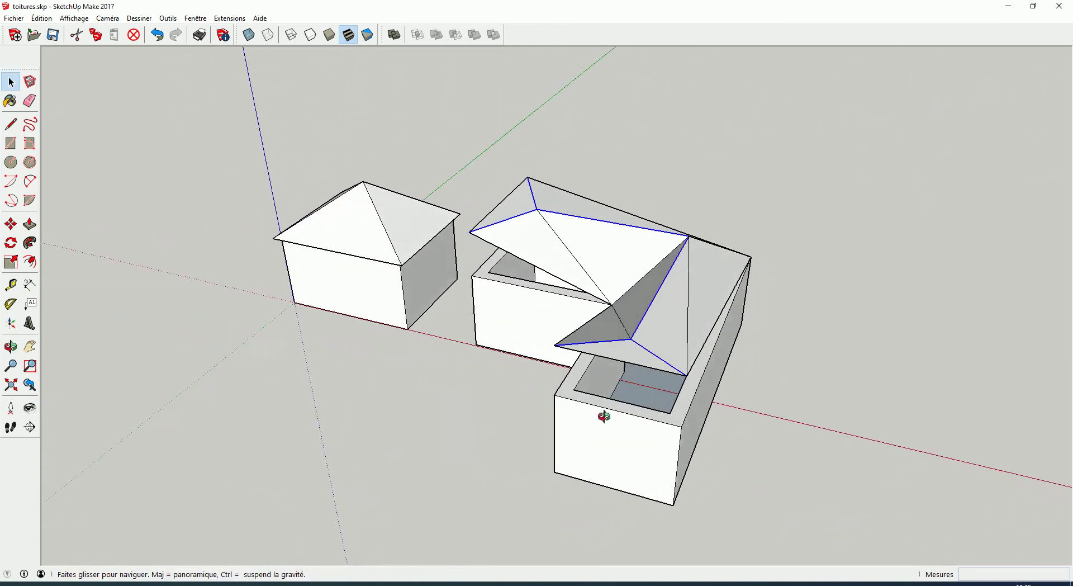
middle_click_drag(594, 414, 709, 419)
key("ctrl+z")
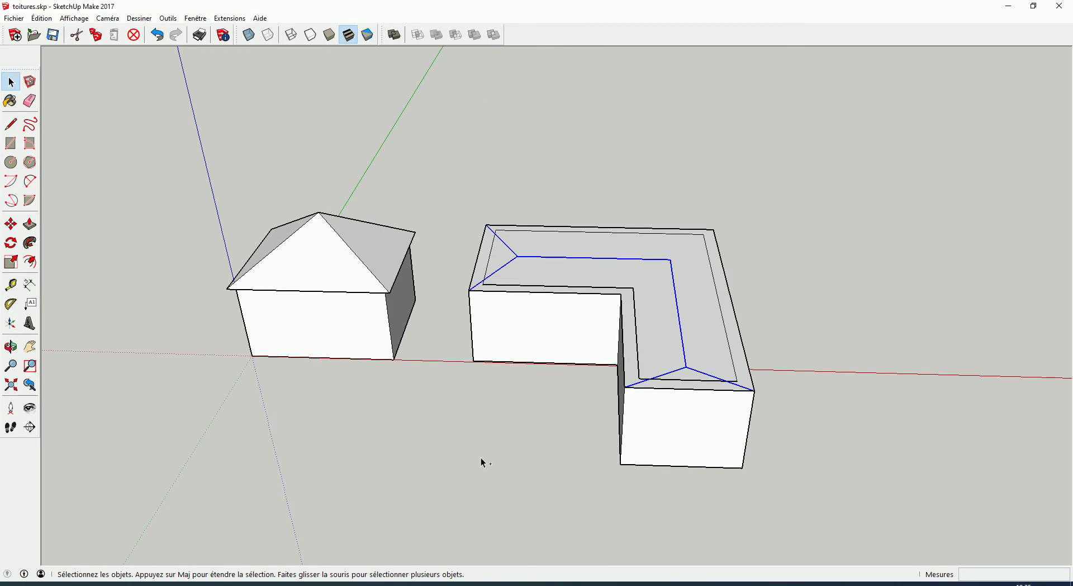
Select both ridge edges and lift them about 1296mm to the small house's apex height.
left_click(593, 260)
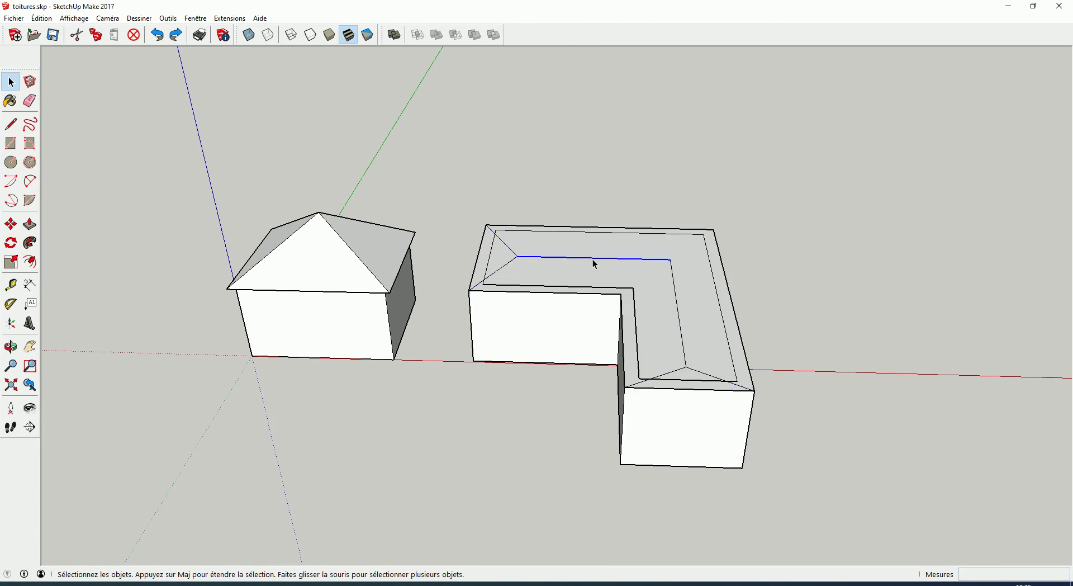
left_click(678, 305, "shift")
middle_click_drag(519, 413, 626, 401)
key("m")
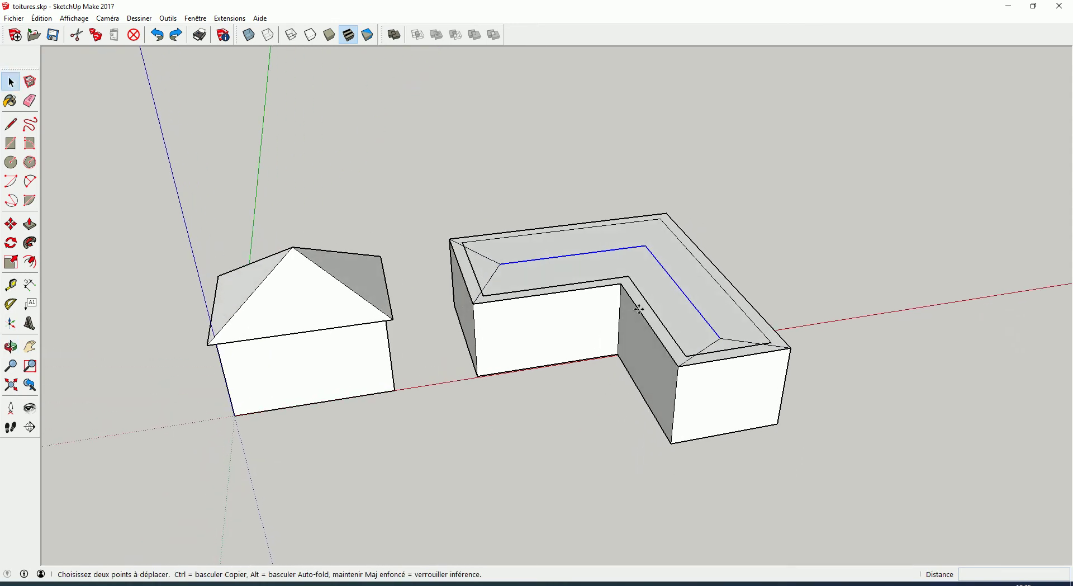
left_click(646, 246)
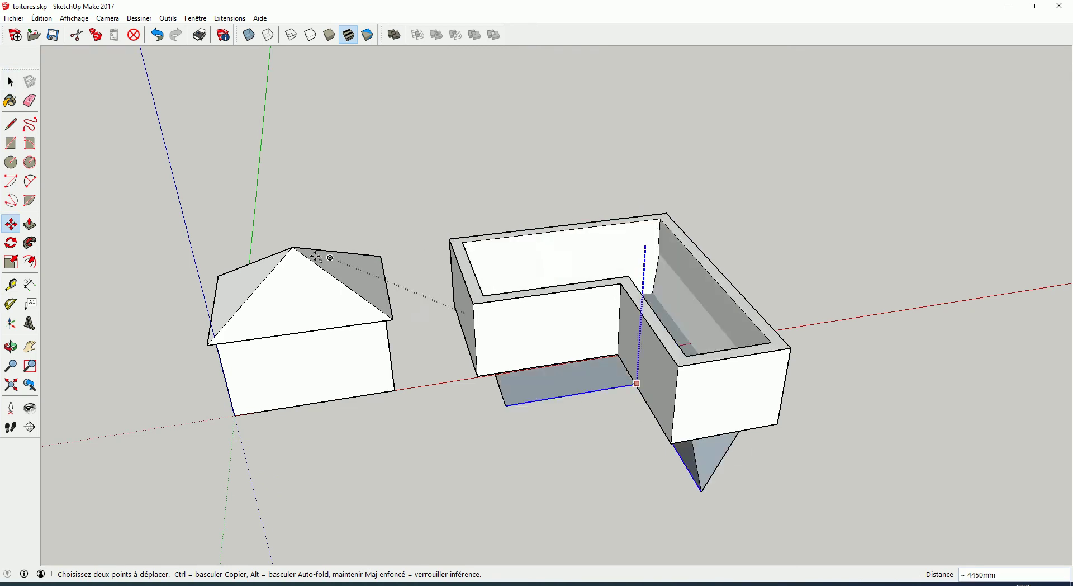
left_click(292, 247)
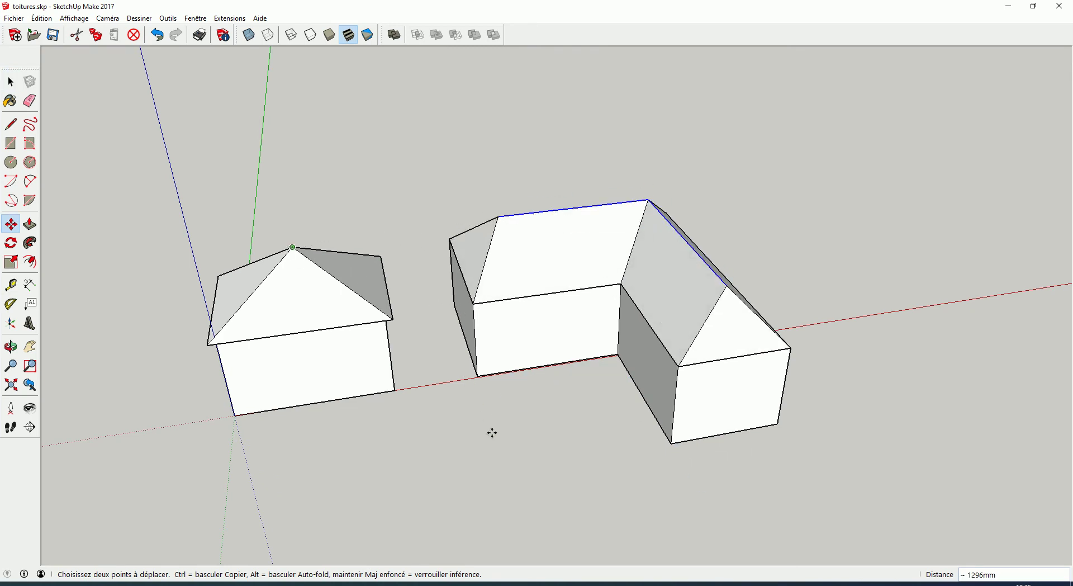
key("space")
mouse_move(474, 451)
middle_mouse_down()
mouse_move(693, 436)
mouse_move(756, 488)
mouse_move(580, 507)
middle_mouse_up()
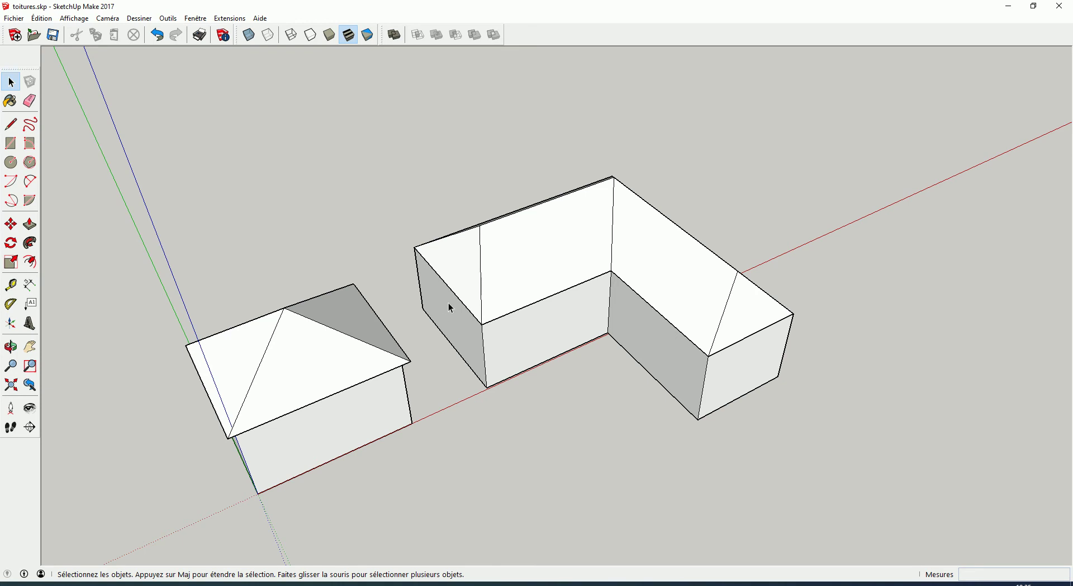
Scale the whole hipped roof by 1,21 about its centre so it overhangs the walls.
double_click(560, 266)
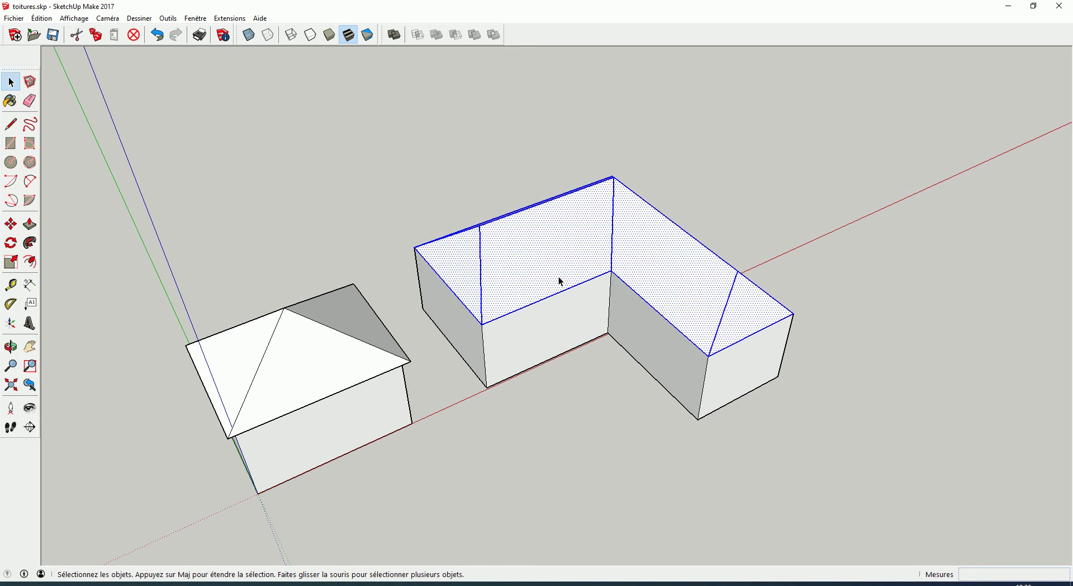
key("s")
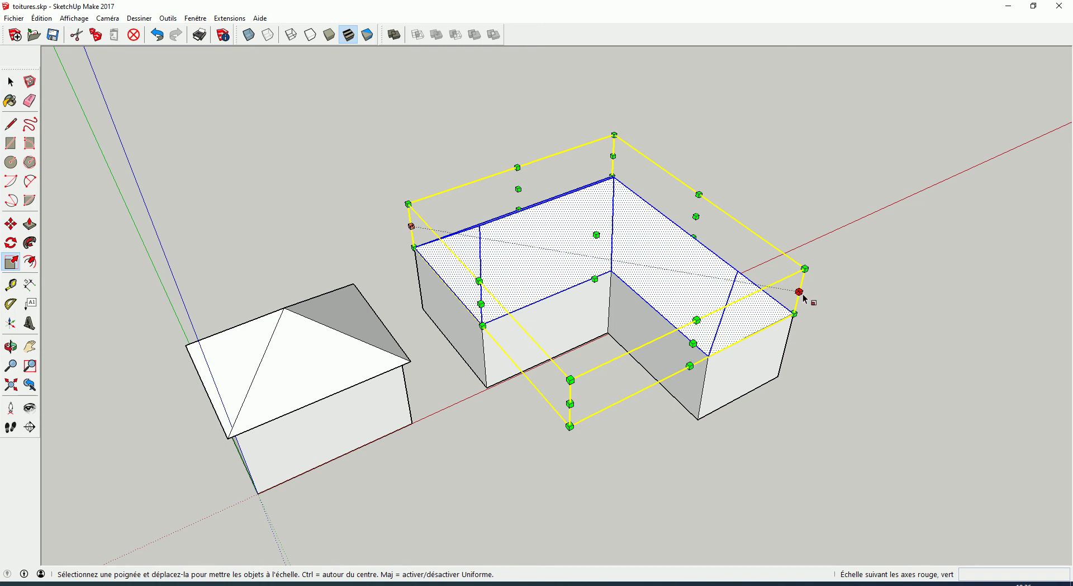
left_click_drag(800, 292, 843, 299, "ctrl")
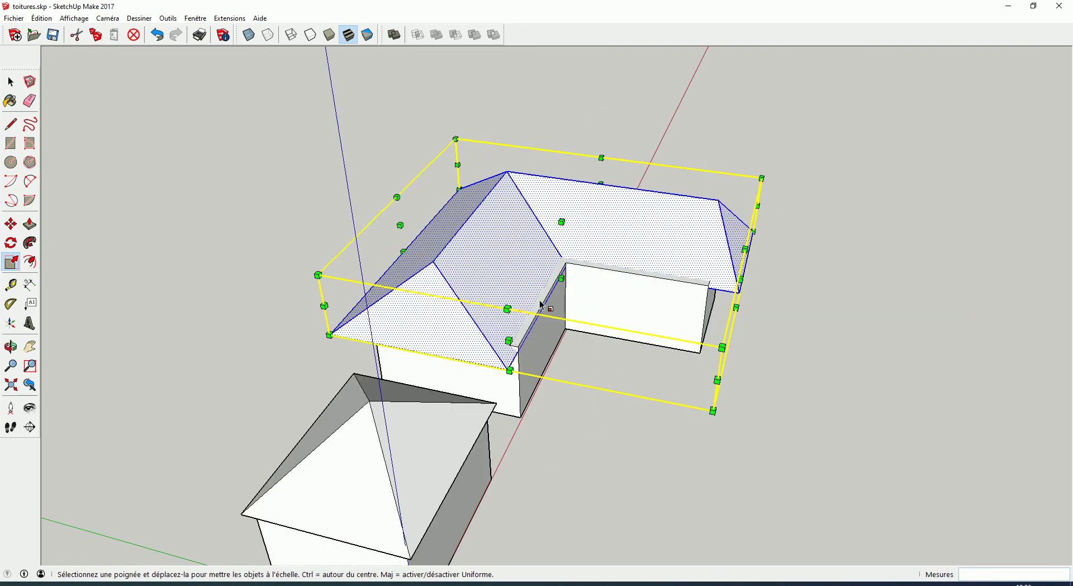
middle_click_drag(417, 320, 378, 378)
mouse_move(620, 364)
middle_mouse_down()
mouse_move(455, 396)
mouse_move(513, 408)
mouse_move(407, 459)
middle_mouse_up()
middle_click_drag(637, 455, 605, 482)
key("space")
left_click(594, 491)
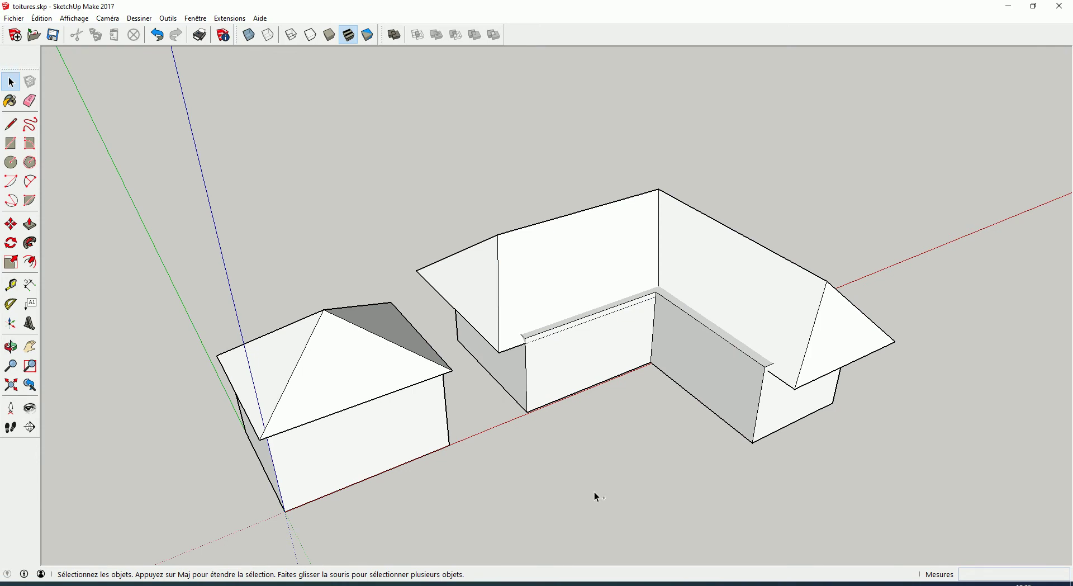
Undo the scaled, raised roof and erase the ridge and hip lines from the flat lid.
key("ctrl+z")
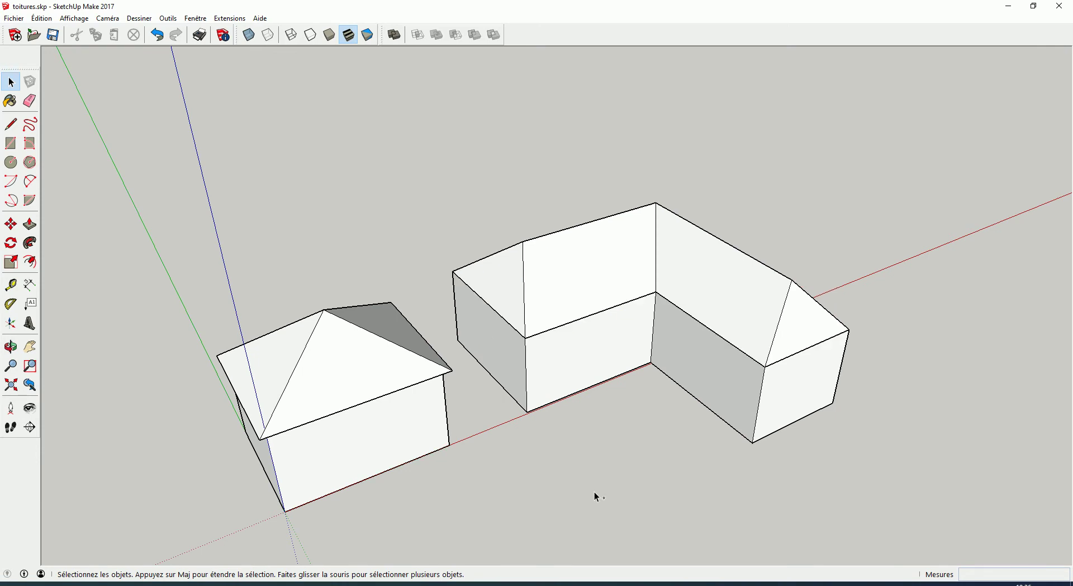
key("ctrl+z")
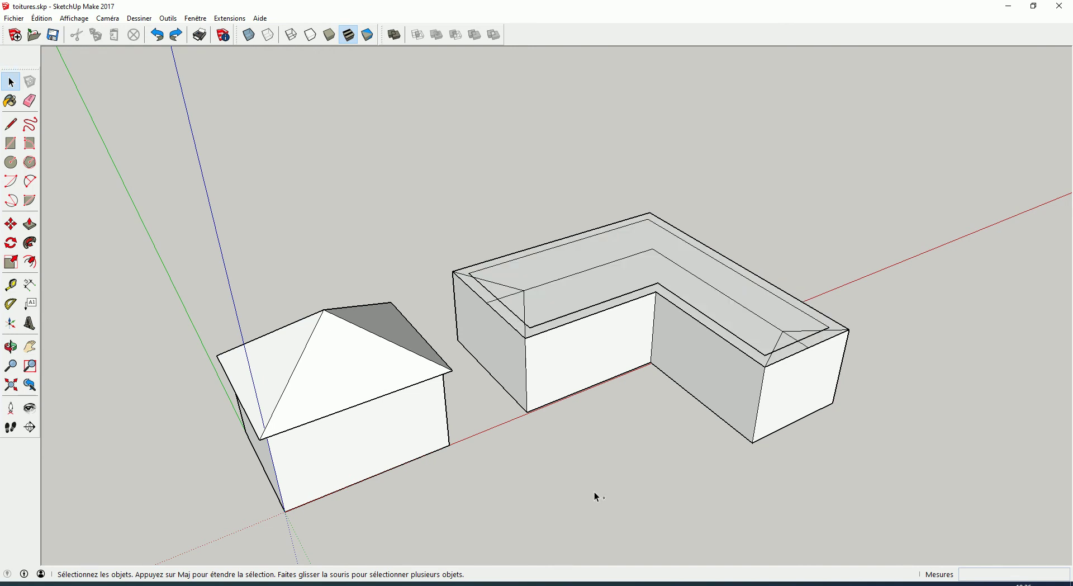
key("ctrl+z")
key("e")
left_click_drag(655, 246, 551, 297)
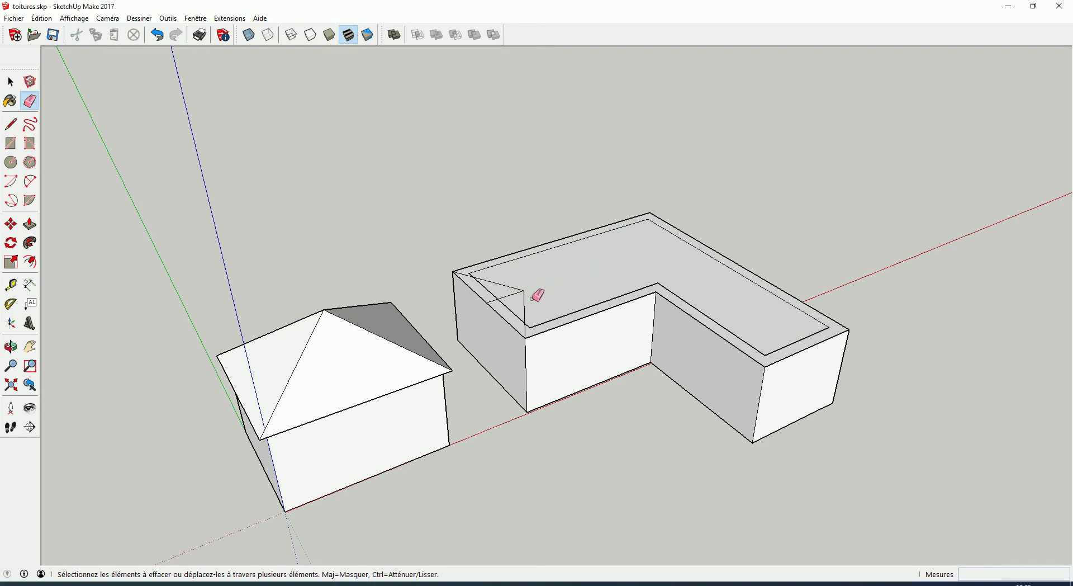
left_click_drag(552, 323, 553, 322)
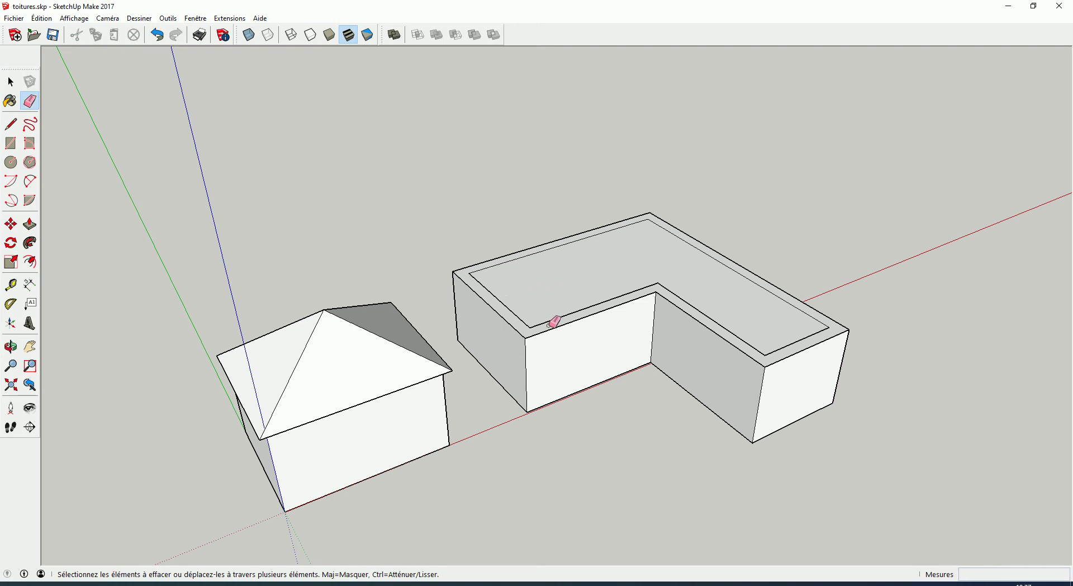
key("space")
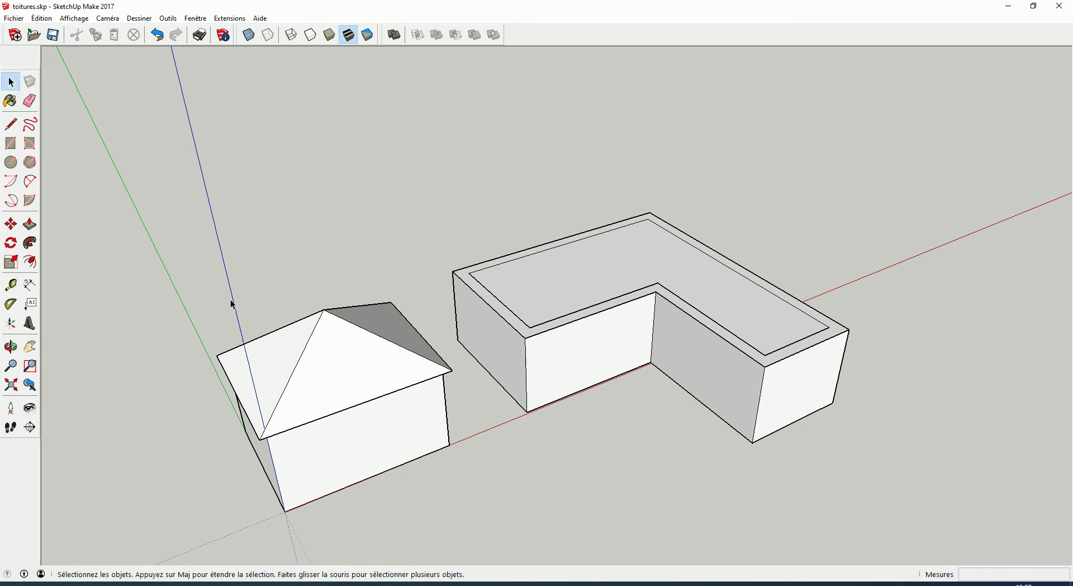
Offset the L-shaped top outline about 358mm outward beyond the walls.
left_click(30, 261)
left_click(508, 290)
left_click(474, 312)
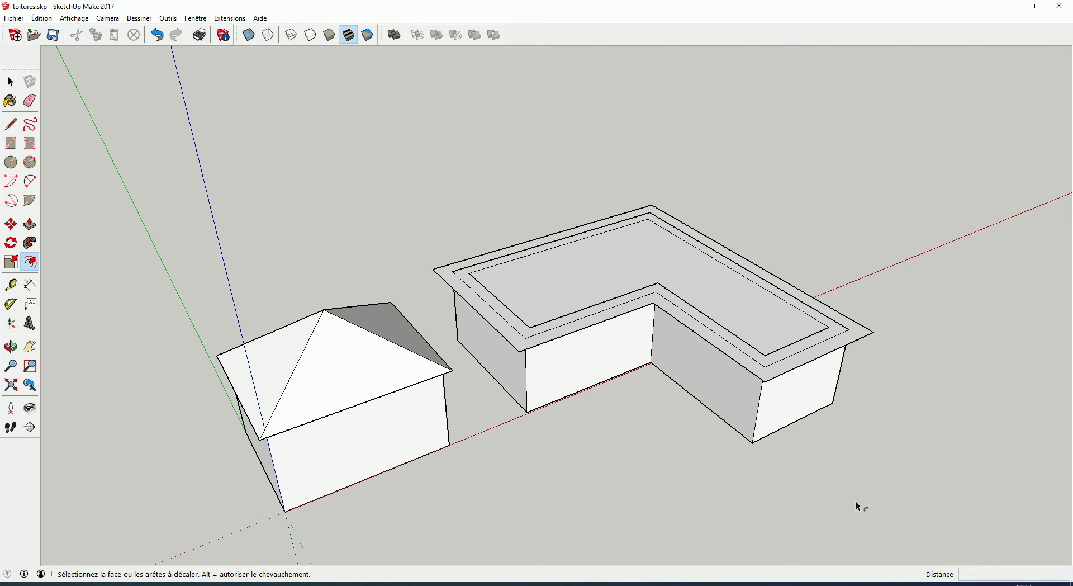
key("space")
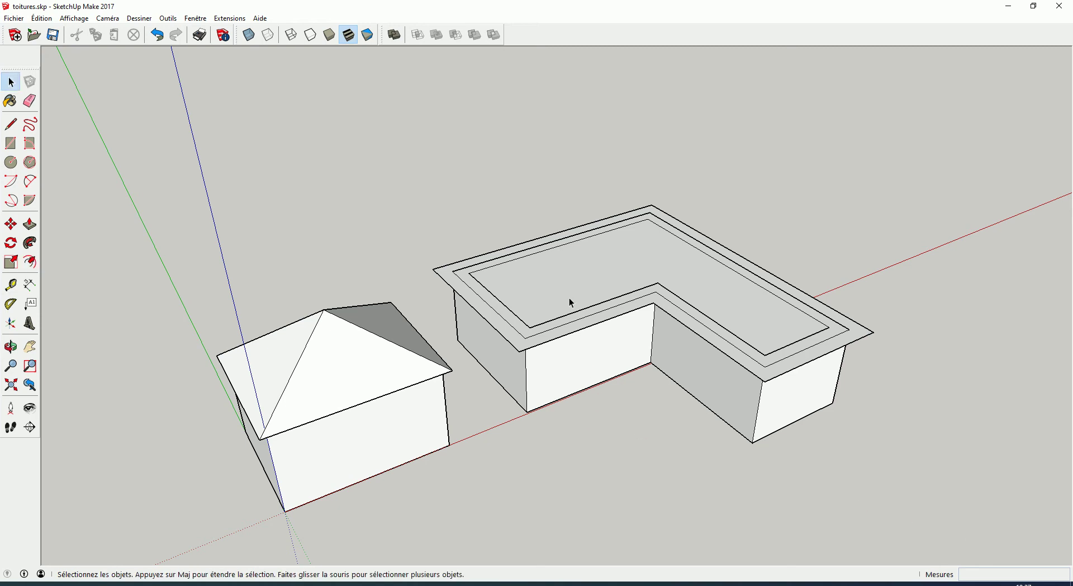
double_click(570, 290)
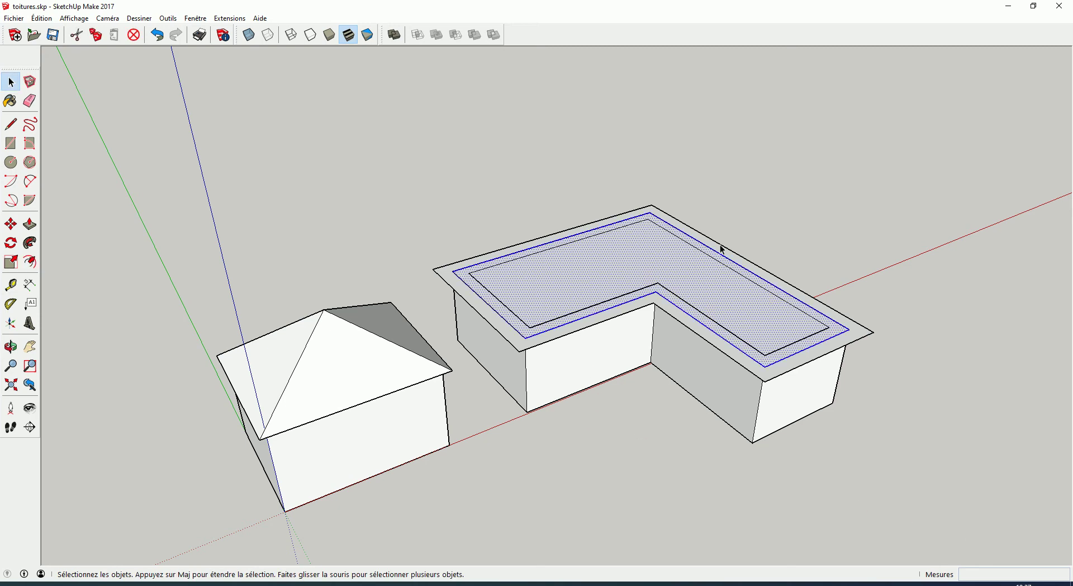
key("Escape")
left_click(582, 282)
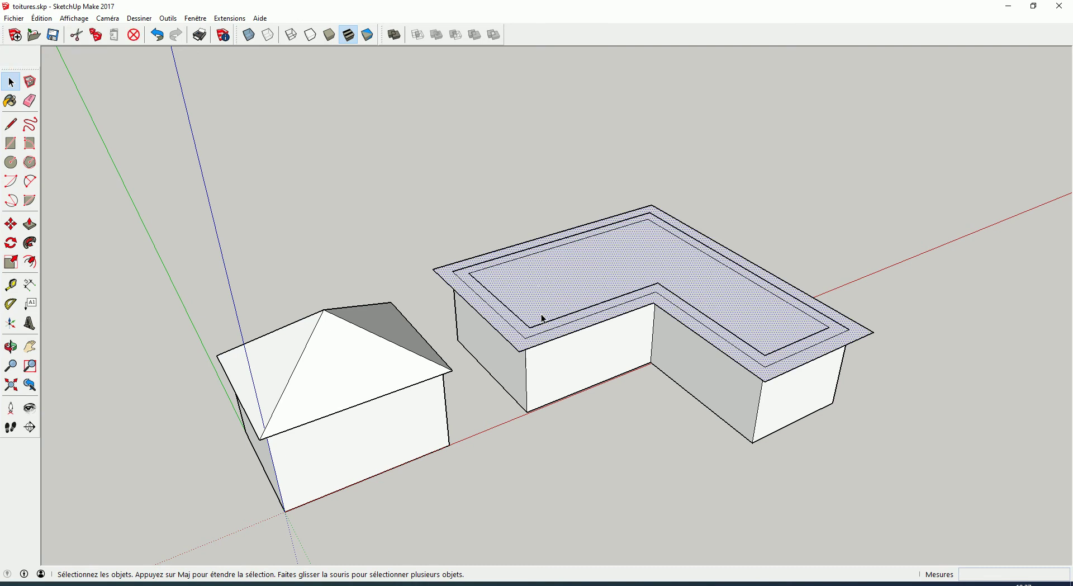
left_click(454, 206)
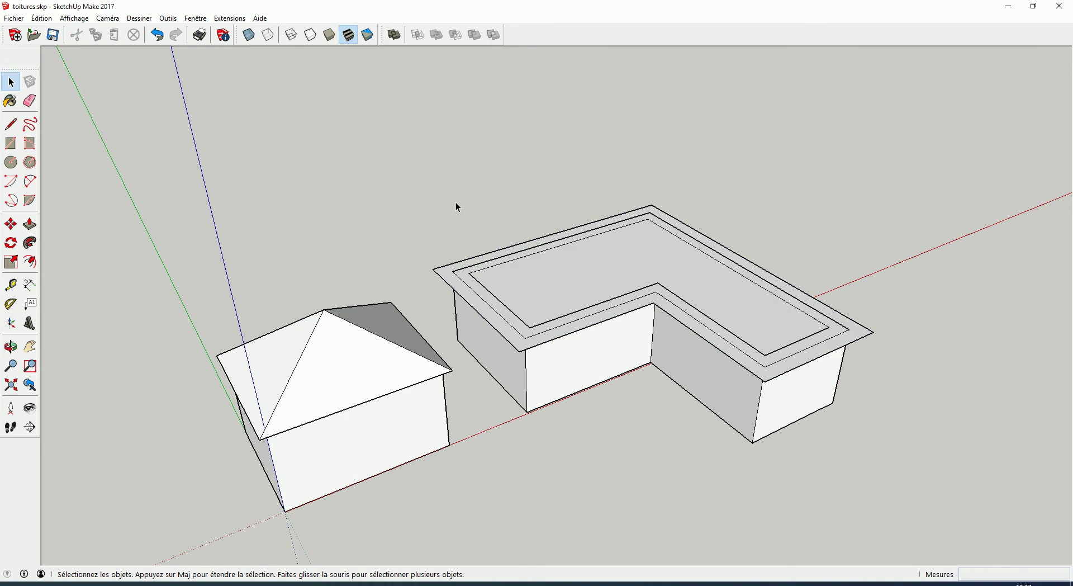
Draw the ridge and hip lines from the L roof's outer corners to the edge midpoints.
key("l")
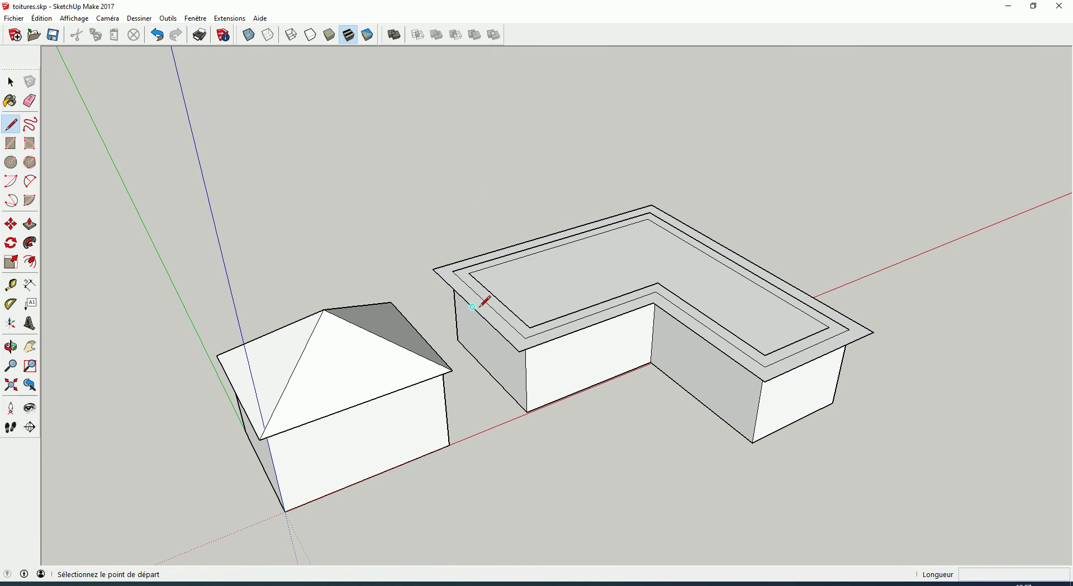
left_click(473, 307)
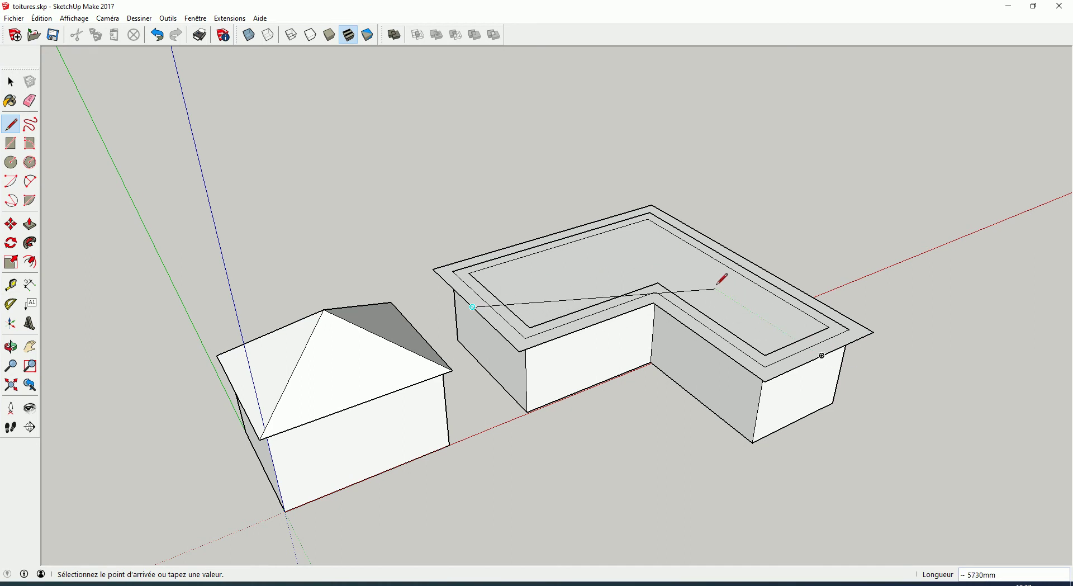
left_click(652, 249)
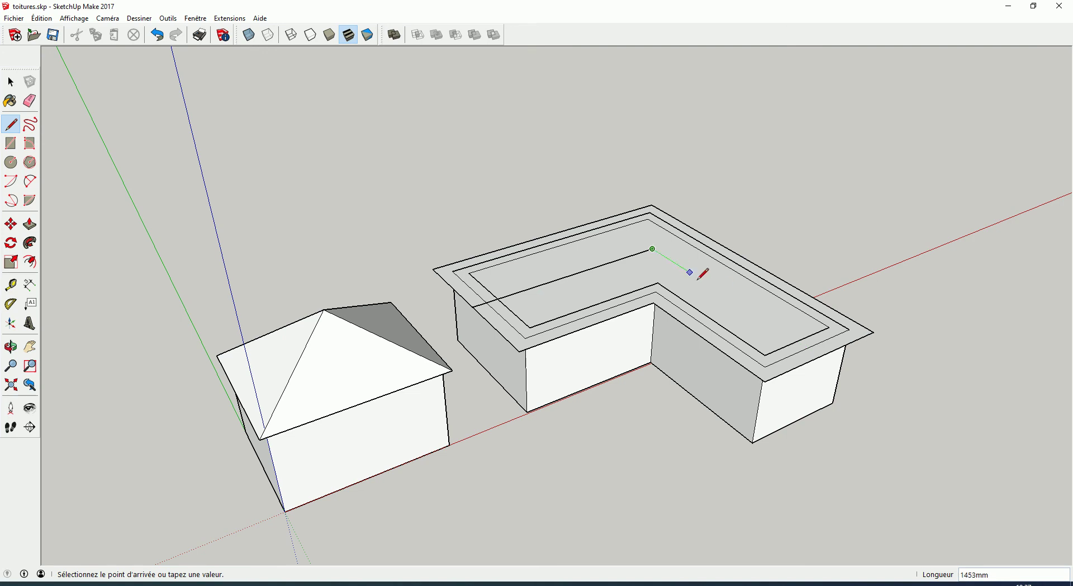
left_click(821, 355)
left_click(764, 382)
left_click(788, 331)
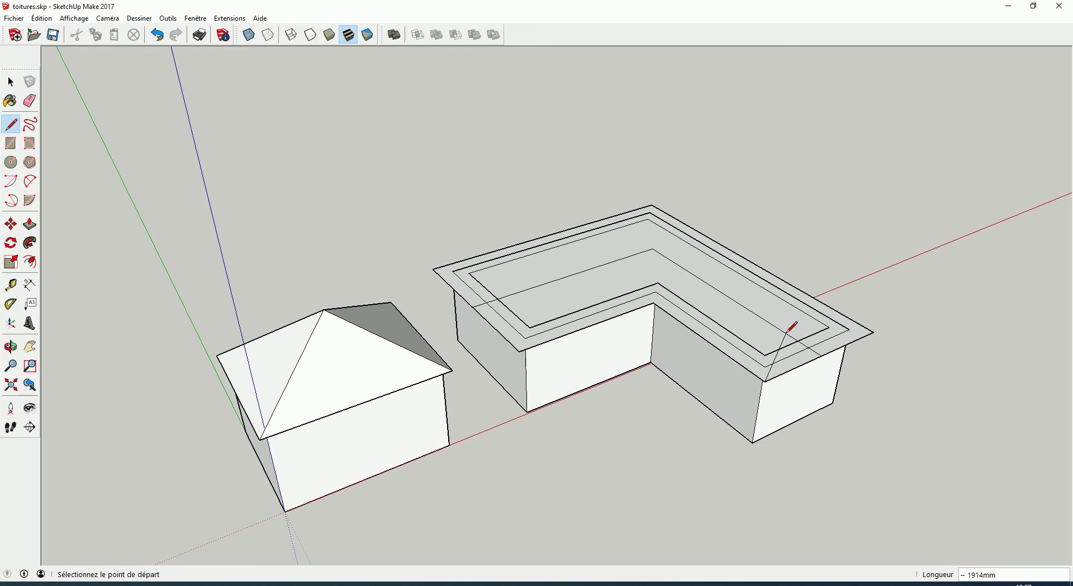
left_click(786, 333)
left_click(873, 332)
left_click(519, 351)
left_click(511, 293)
left_click(513, 291)
left_click(434, 269)
Undo an accidental erase of the walls beneath the roof.
key("space")
key("e")
left_click(496, 297)
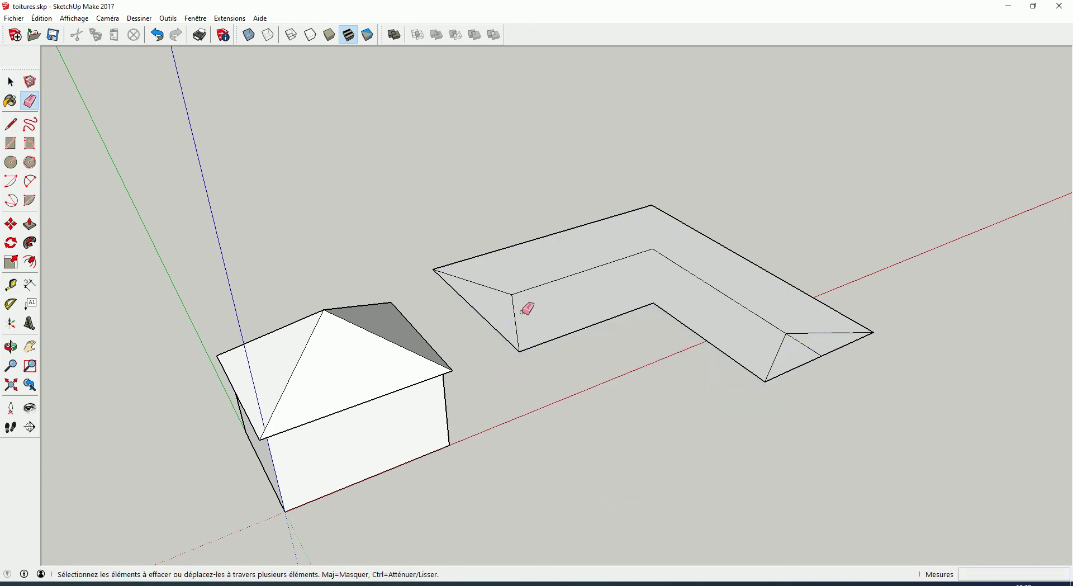
key("ctrl+z")
Select both ridge edges and raise them about 1296 mm along the blue axis.
key("ctrl+z")
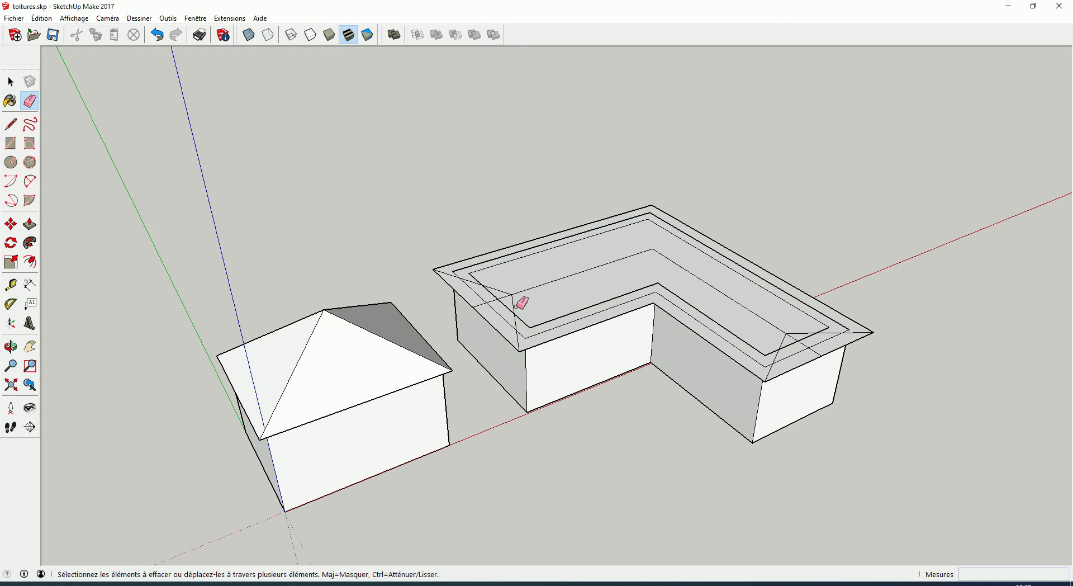
key("ctrl+z")
key("ctrl+y")
key("space")
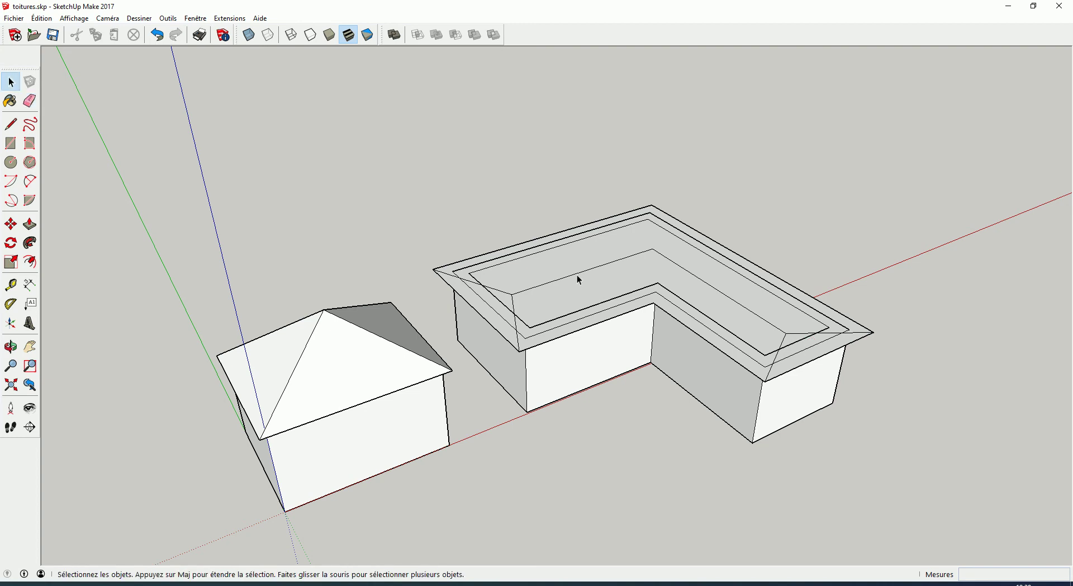
left_click(579, 276)
left_click(715, 288, "shift")
key("m")
left_click(696, 278)
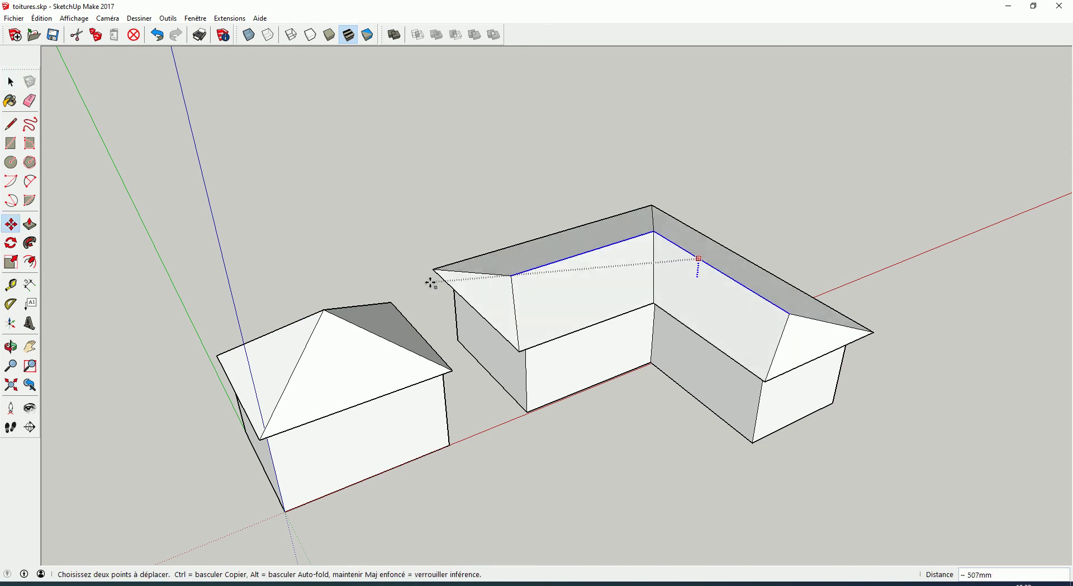
left_click(324, 308)
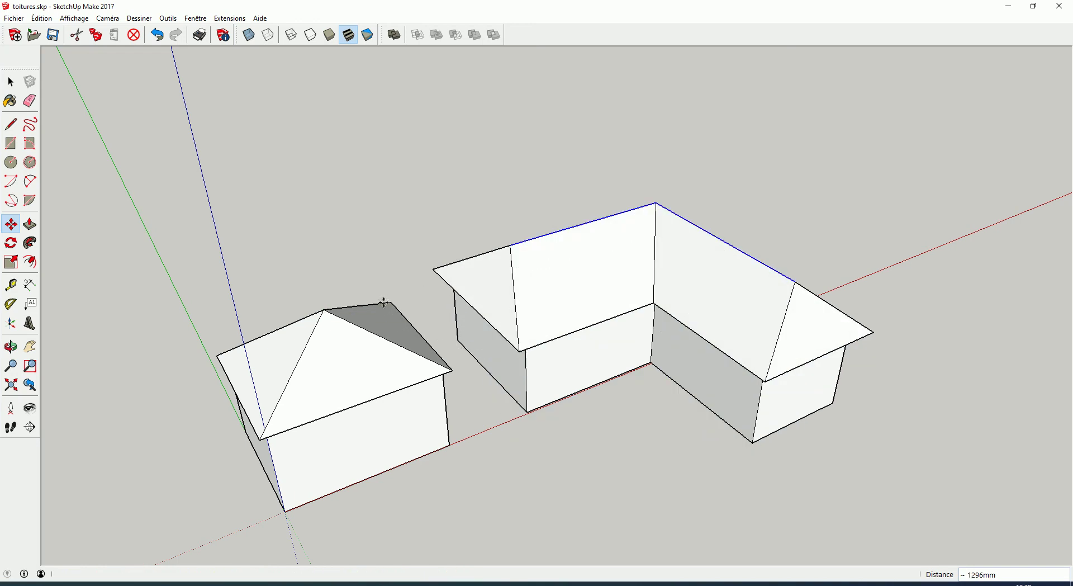
Orbit to check the hip roof and start a rectangle on open ground beside the houses.
key("space")
left_click(623, 439)
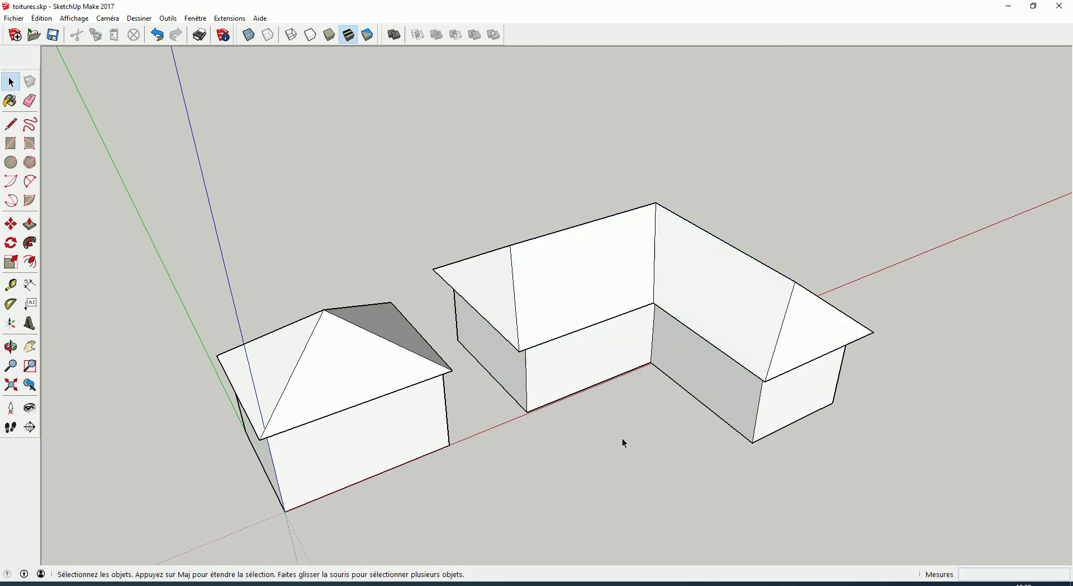
middle_click_drag(642, 437, 351, 369)
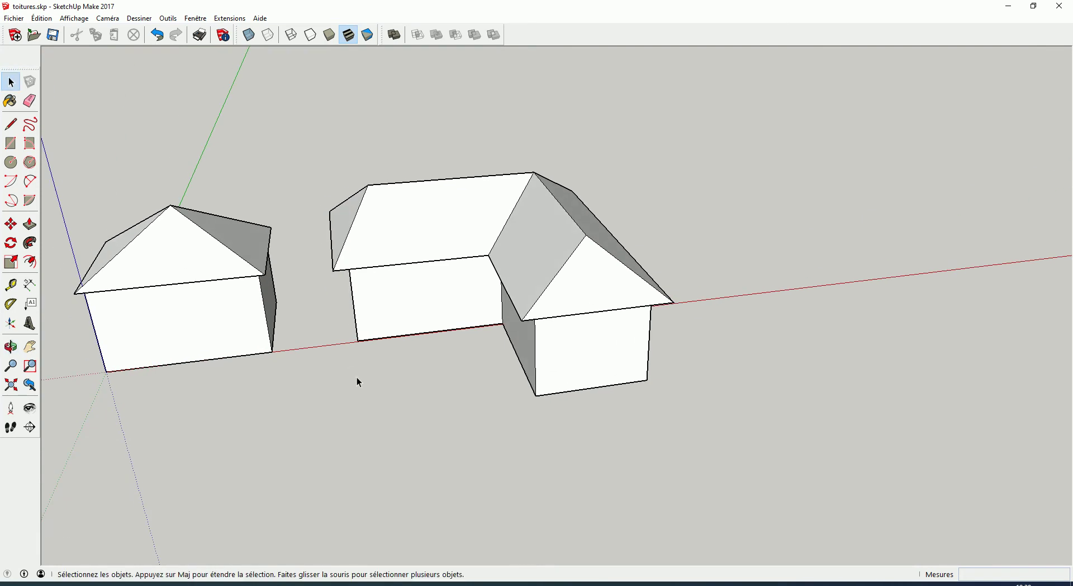
middle_click_drag(607, 435, 408, 473)
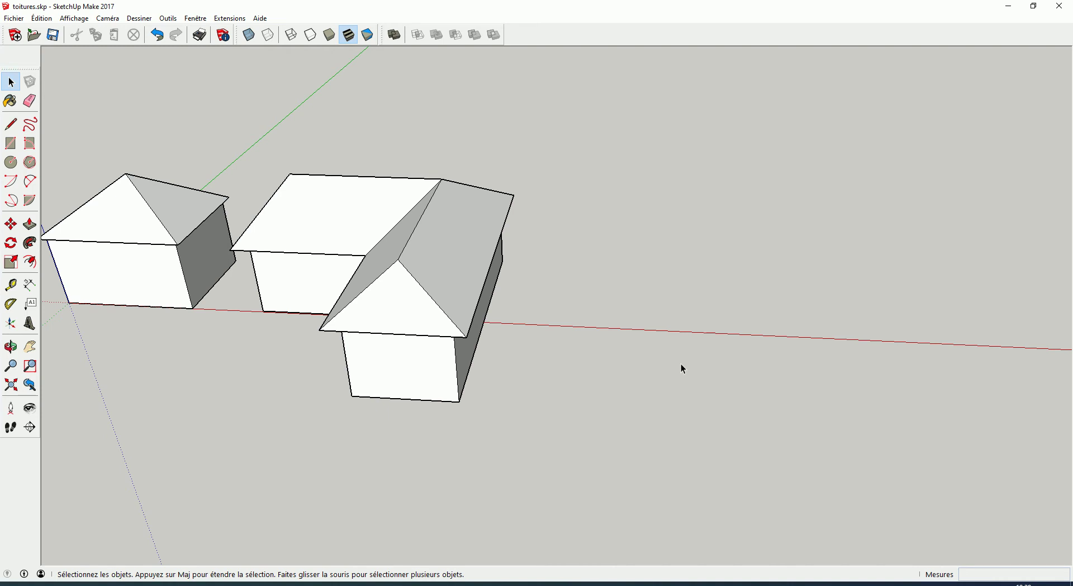
middle_click_drag(637, 370, 578, 360)
key("r")
left_click(541, 366)
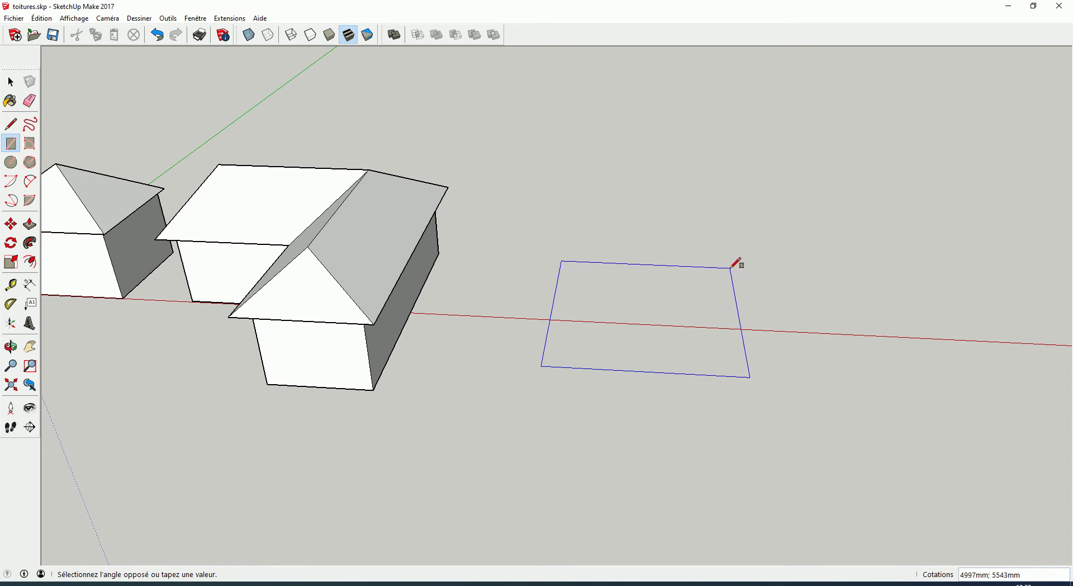
Complete a 5033 × 5033 mm square and draw both its diagonals.
left_click(734, 276)
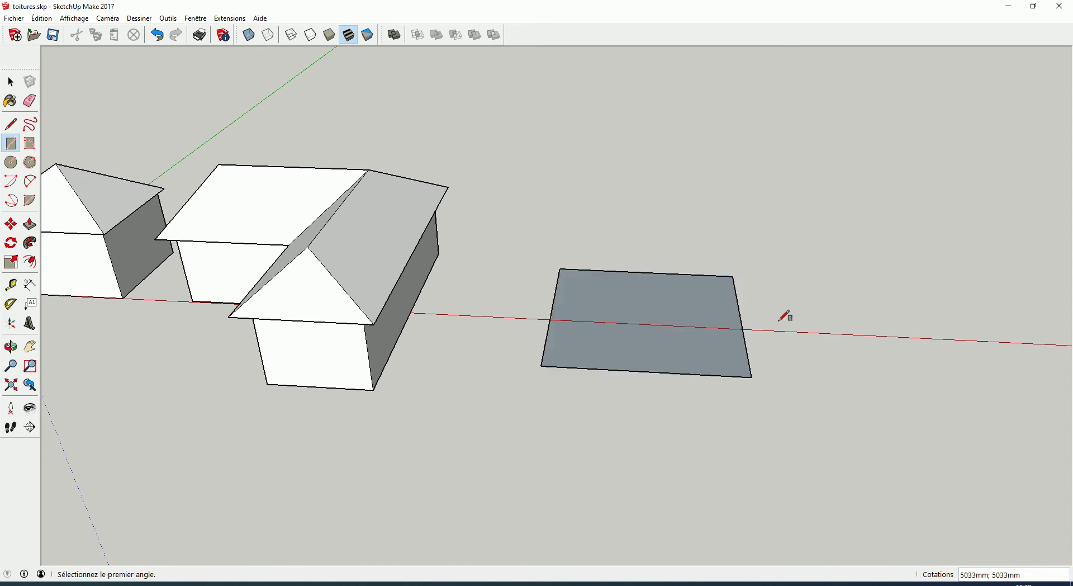
key("l")
left_click(541, 366)
left_click(733, 276)
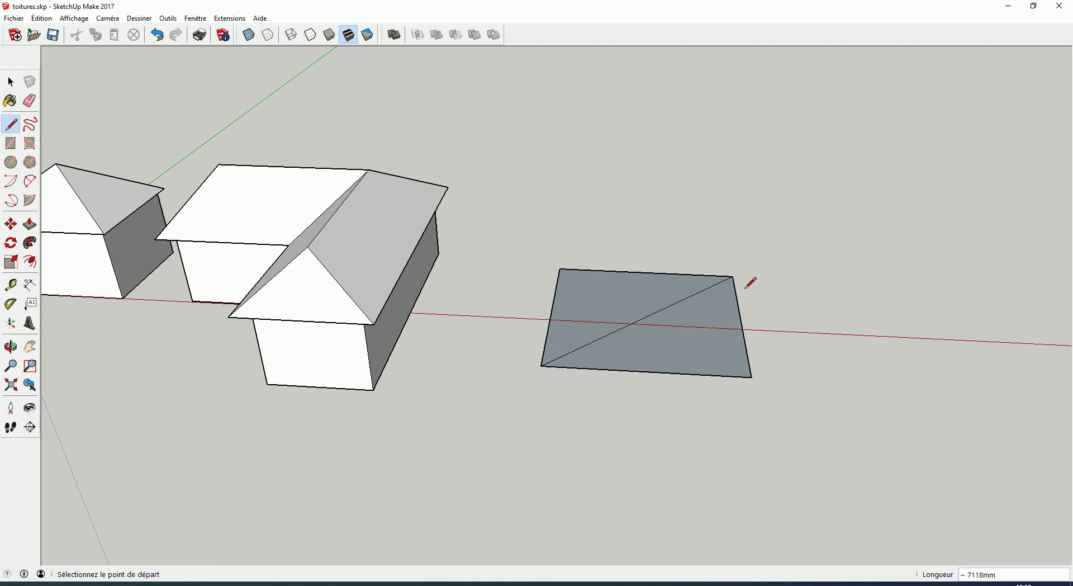
left_click(560, 269)
left_click(751, 377)
Delete the square's four triangular faces, leaving only the edges.
key("space")
left_click(656, 352)
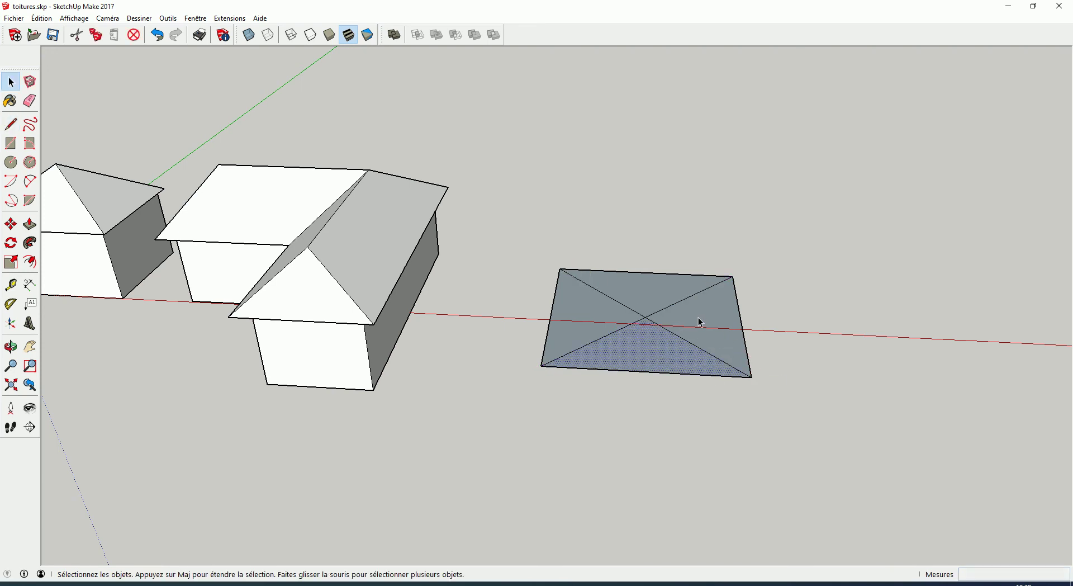
key("Escape")
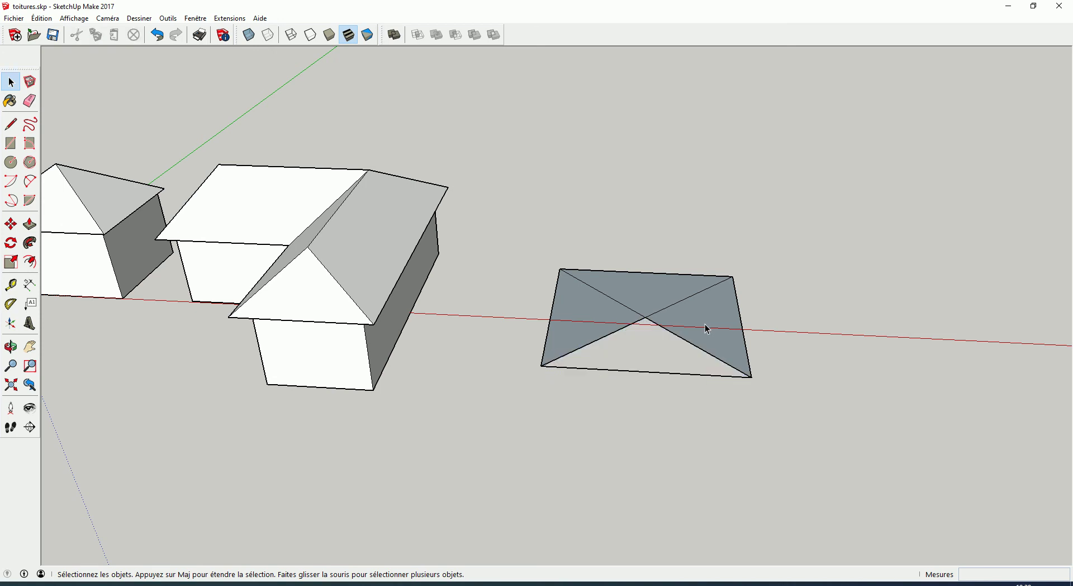
key("Delete")
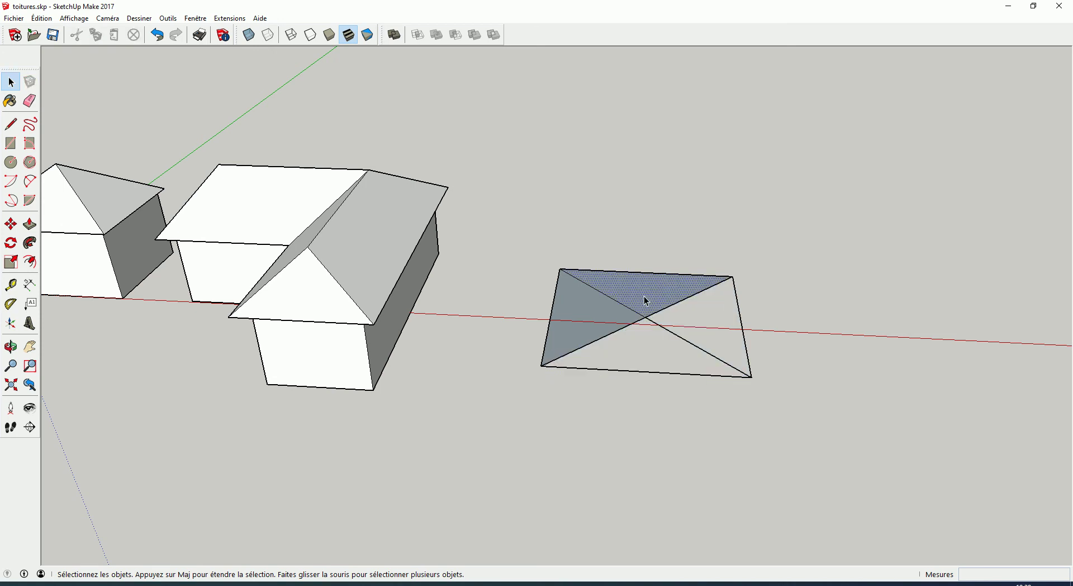
left_click(643, 297)
key("Delete")
left_click(582, 324)
key("Delete")
Raise the diagonals' crossing point 4690 mm to form the pyramid apex.
key("m")
left_click(646, 317)
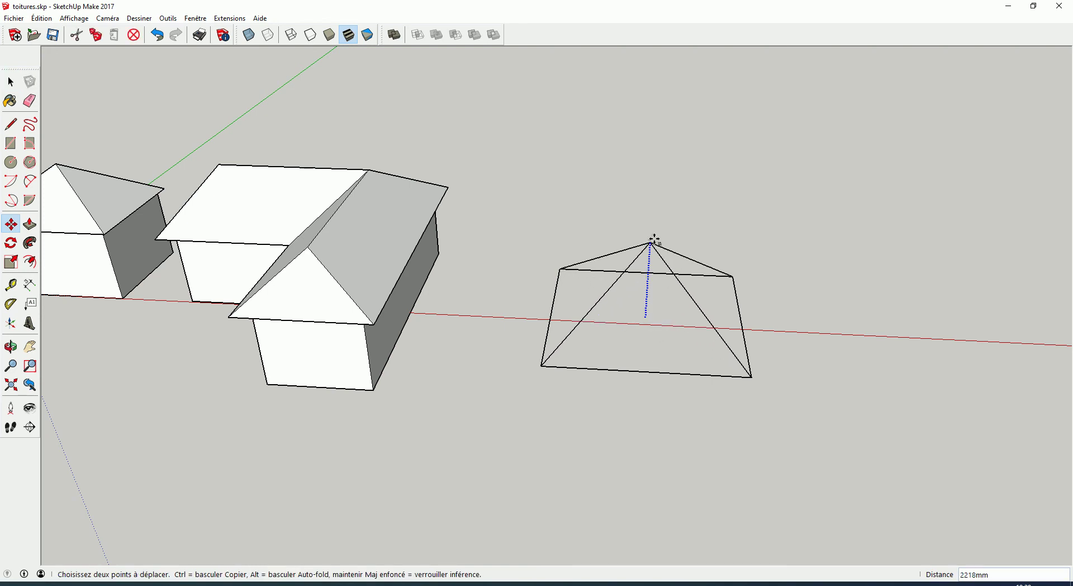
left_click(657, 149)
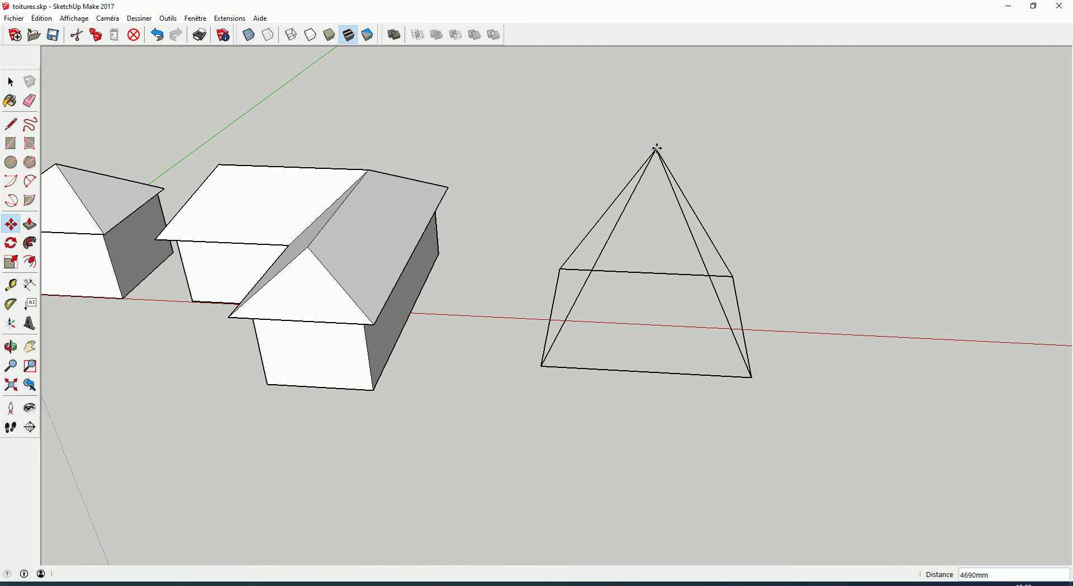
mouse_move(758, 345)
middle_mouse_down()
mouse_move(662, 244)
mouse_move(716, 266)
middle_mouse_up()
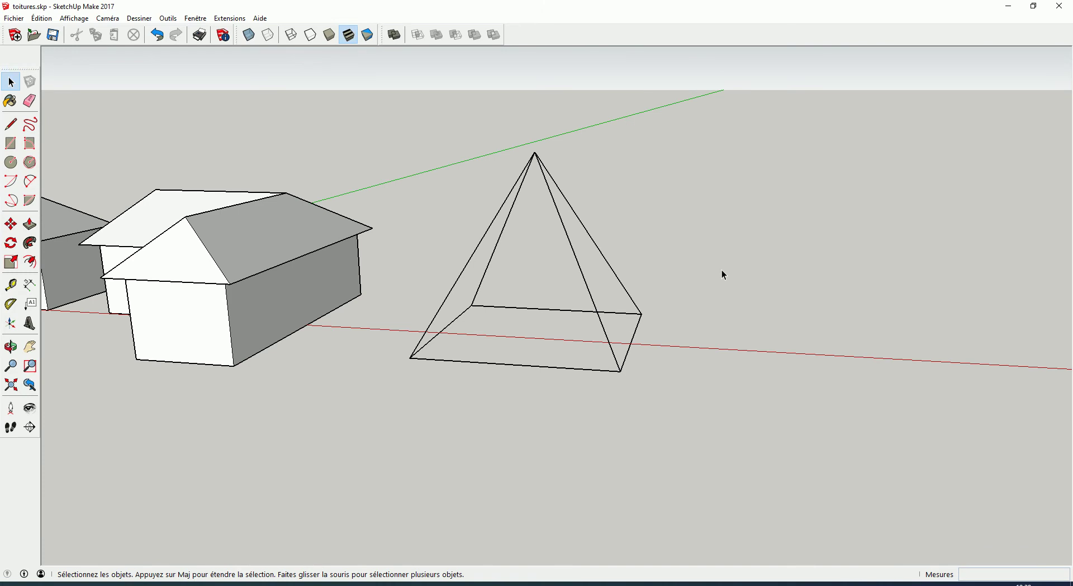
Make the whole pyramid wireframe into a group.
triple_click(637, 331)
right_click(636, 330)
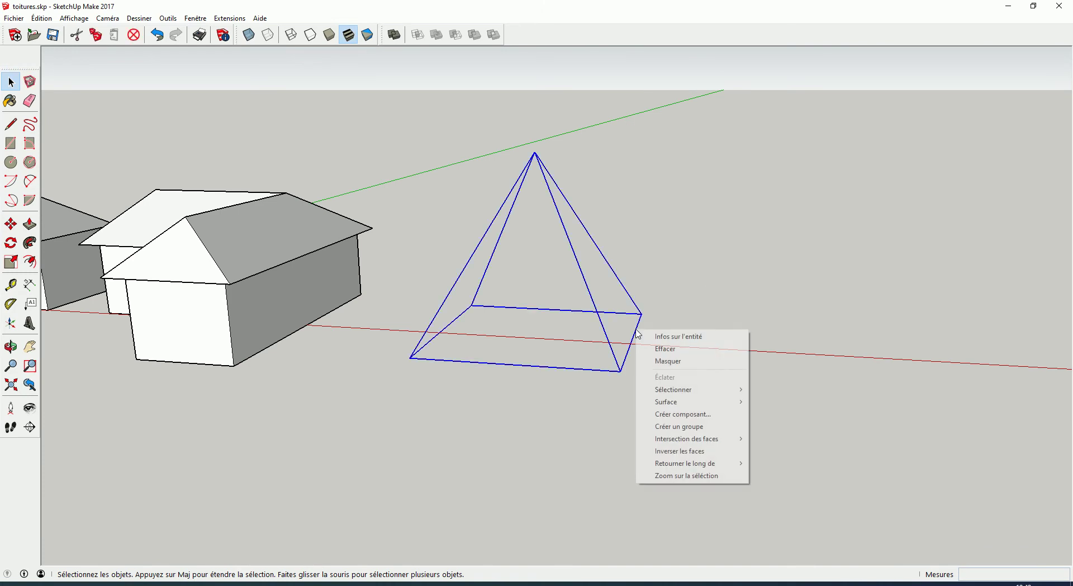
left_click(688, 427)
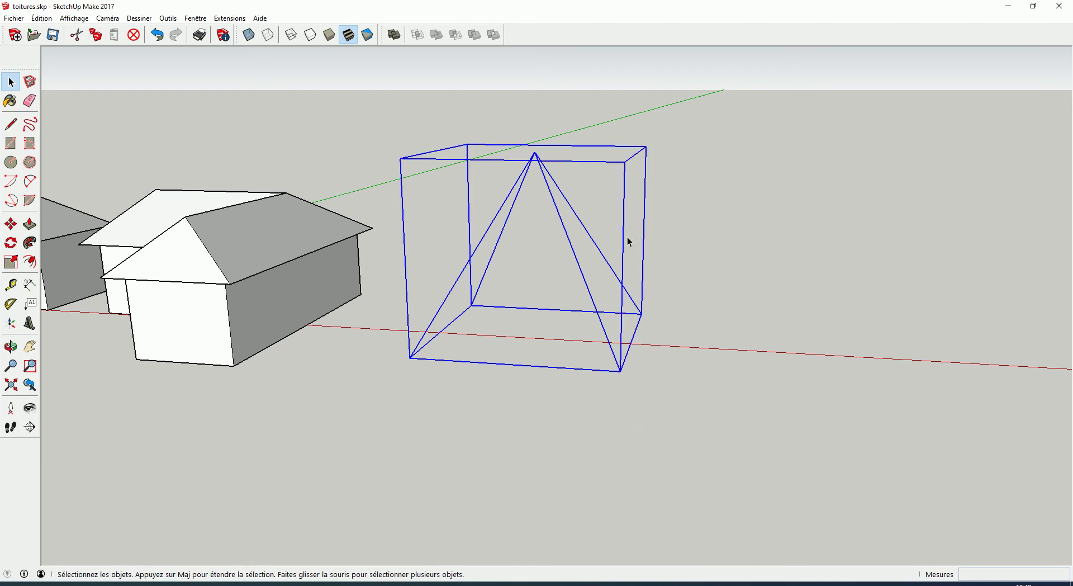
left_click(670, 199)
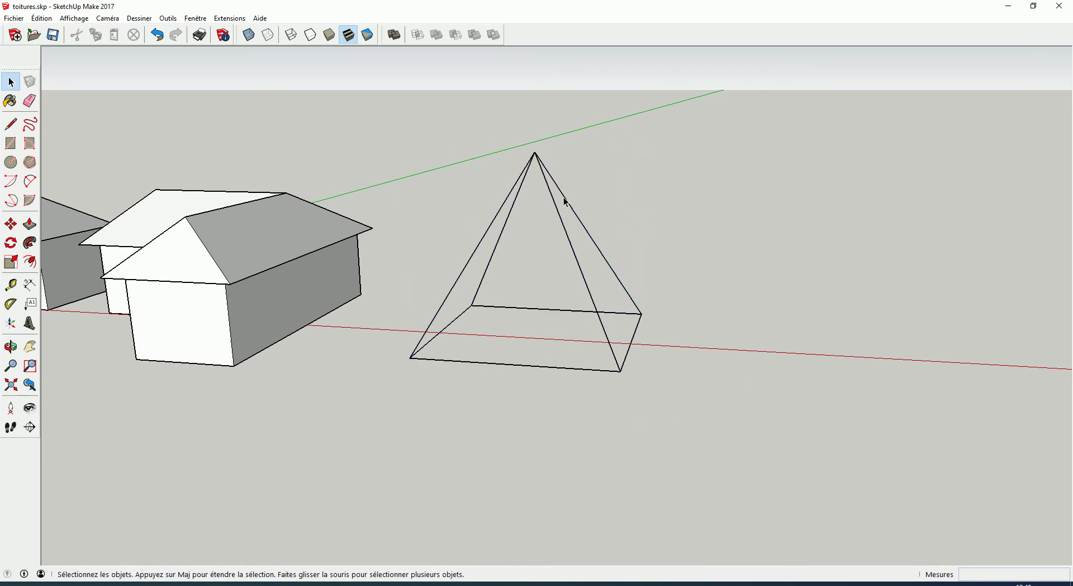
Zoom in and draw a small square at the pyramid's base corner.
middle_click_drag(630, 307, 506, 378)
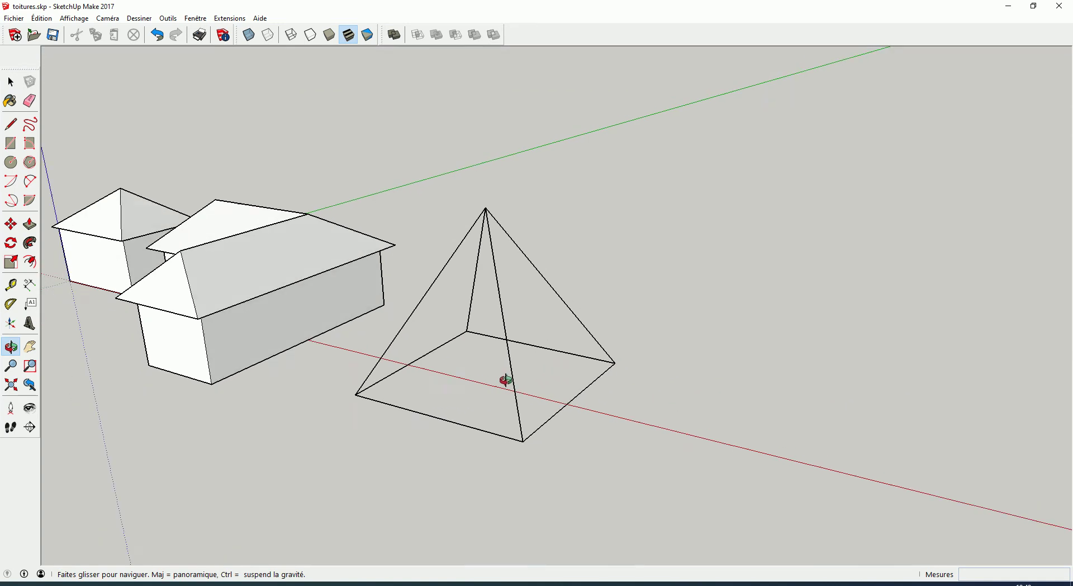
scroll(619, 363, "up", 3)
scroll(626, 372, "up", 2)
scroll(612, 363, "up", 2)
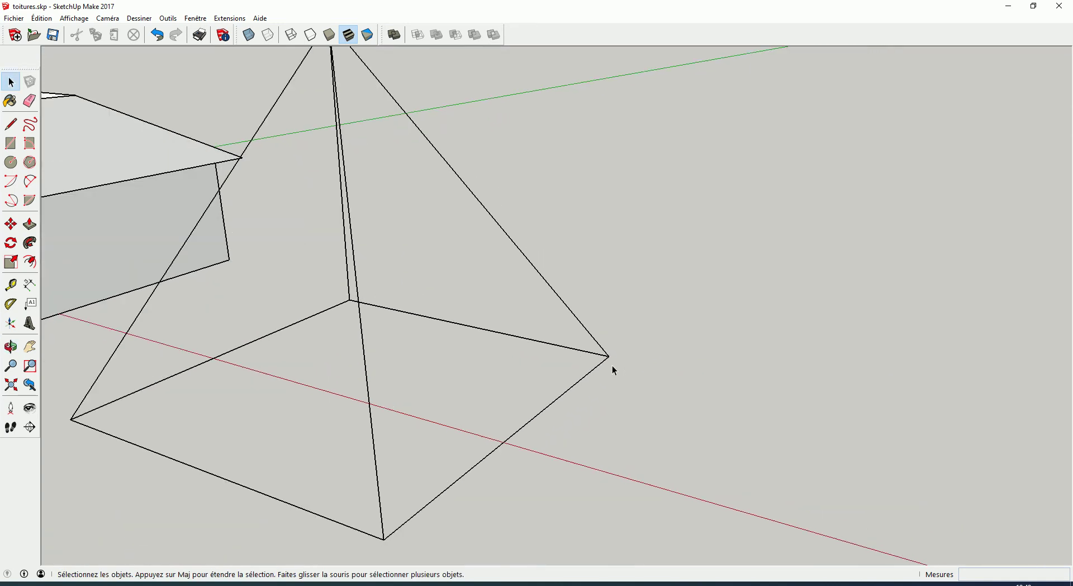
key("r")
left_click(608, 356)
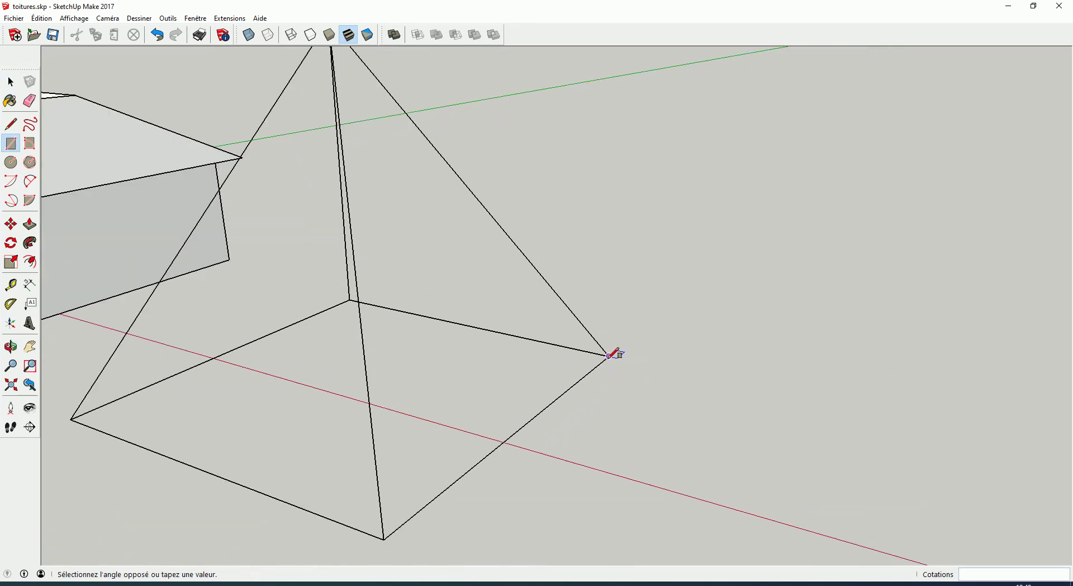
left_click(651, 352)
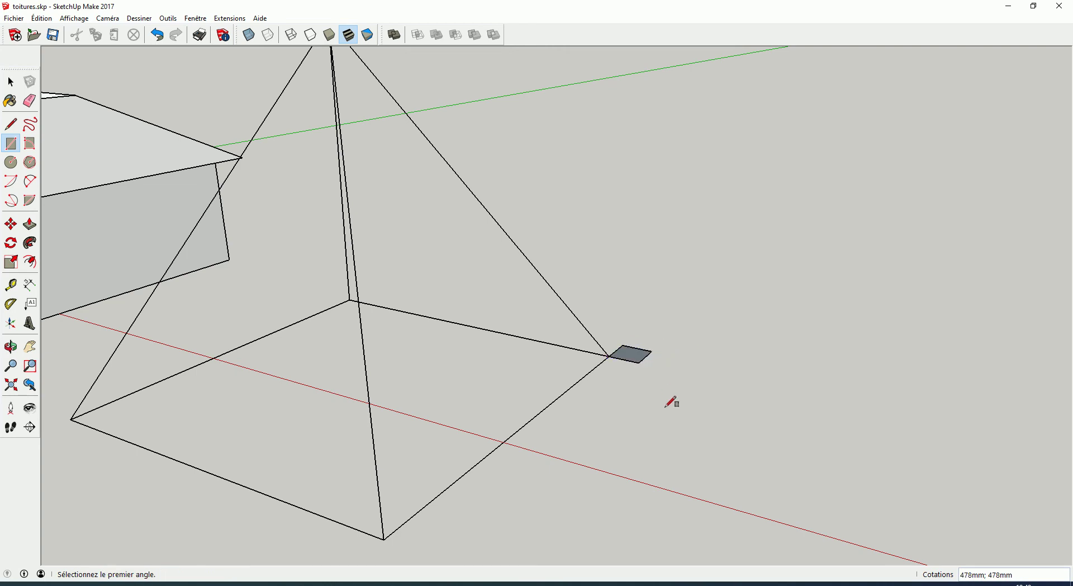
Select the small square face and zoom in on it.
scroll(636, 394, "down", 1)
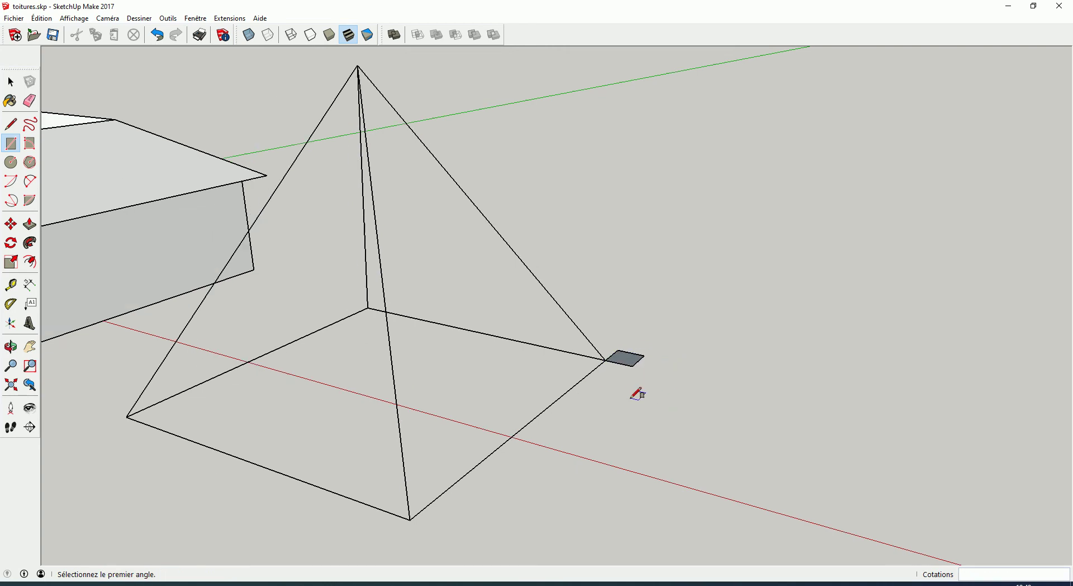
key("space")
left_click(625, 363)
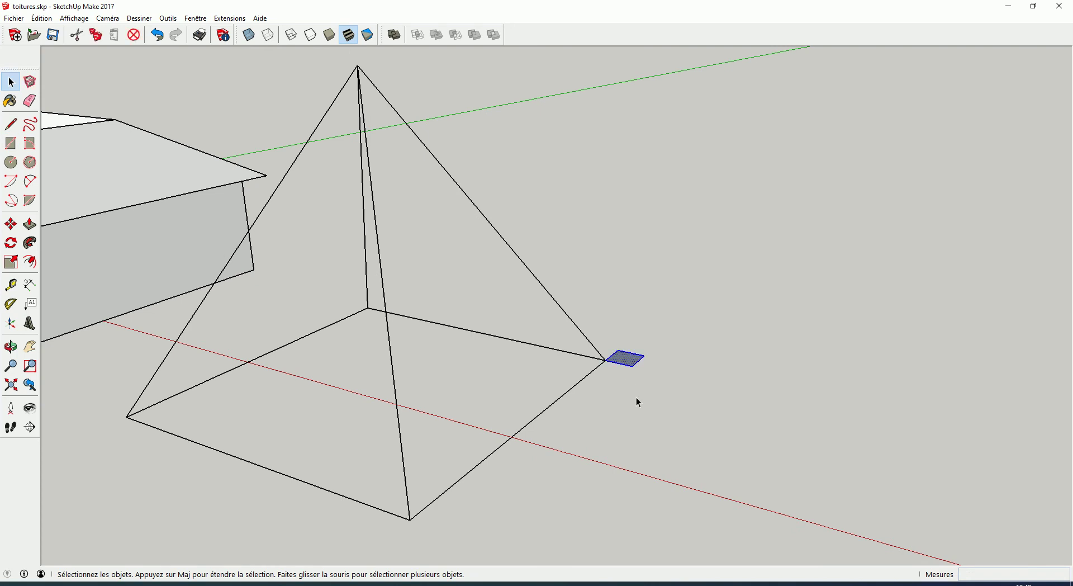
scroll(636, 387, "up", 2)
scroll(632, 372, "up", 1)
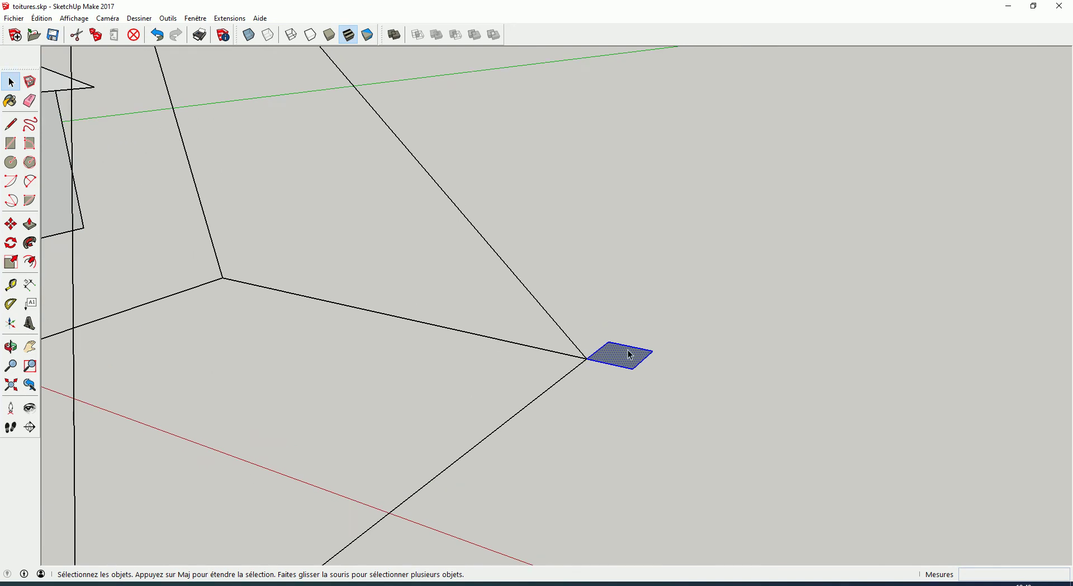
scroll(627, 367, "up", 1)
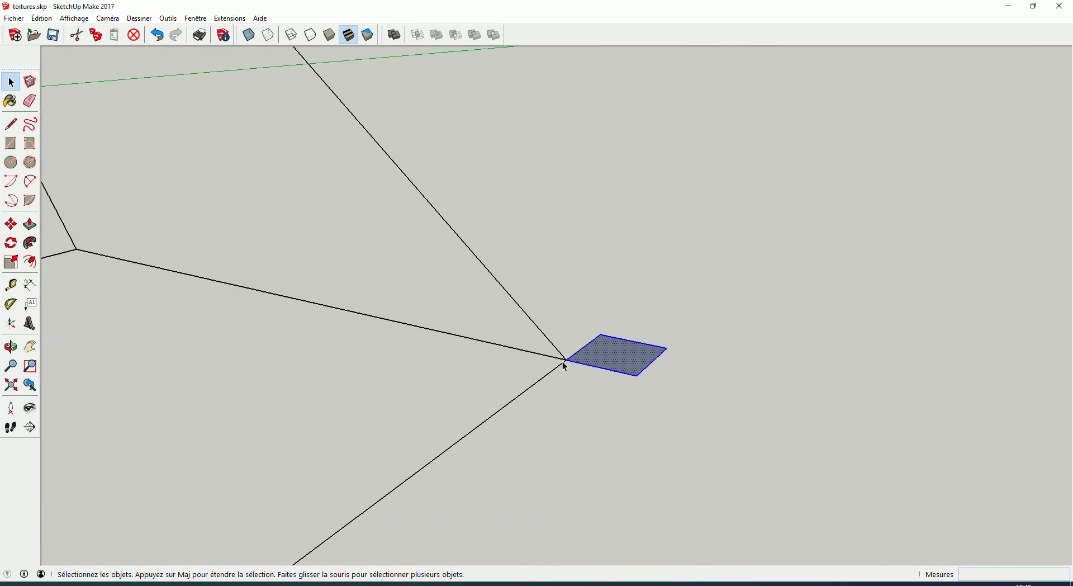
scroll(629, 380, "up", 1)
scroll(620, 369, "up", 1)
Centre the small square on the pyramid's base corner and draw a diagonal across it.
key("m")
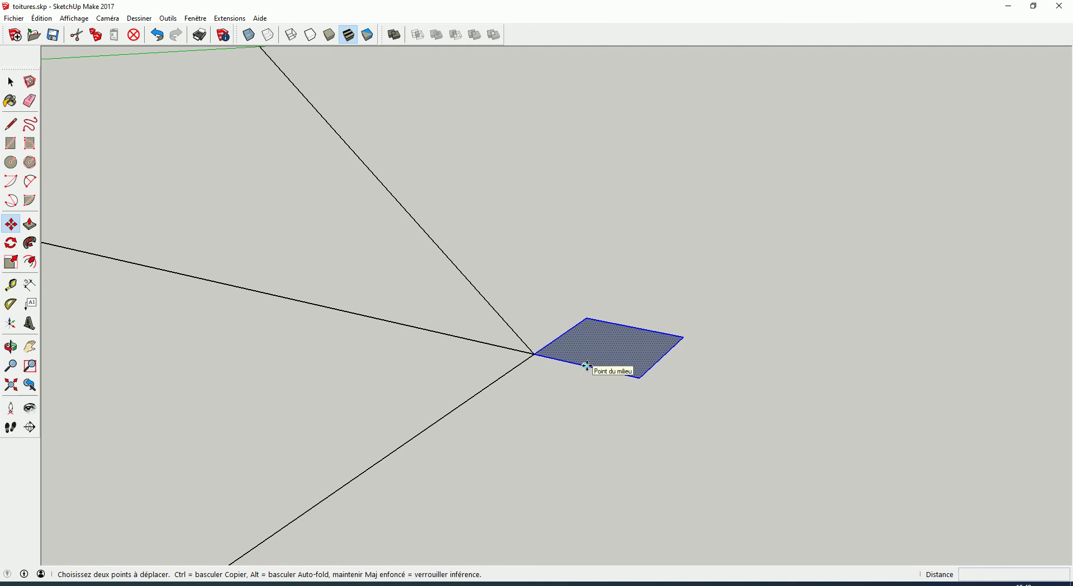
left_click(662, 356)
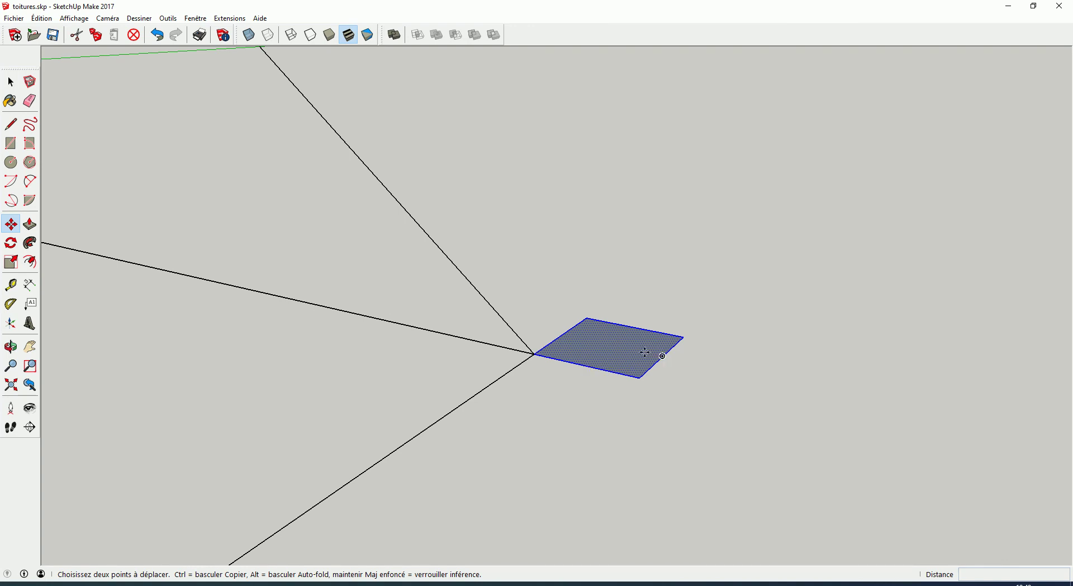
left_click(614, 345)
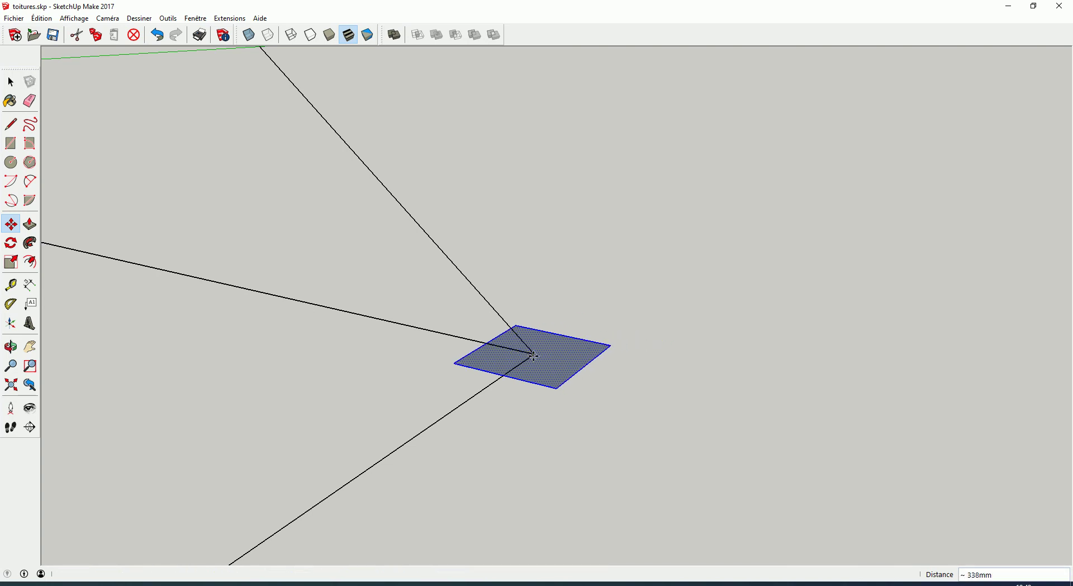
key("space")
key("l")
left_click(611, 345)
left_click(454, 363)
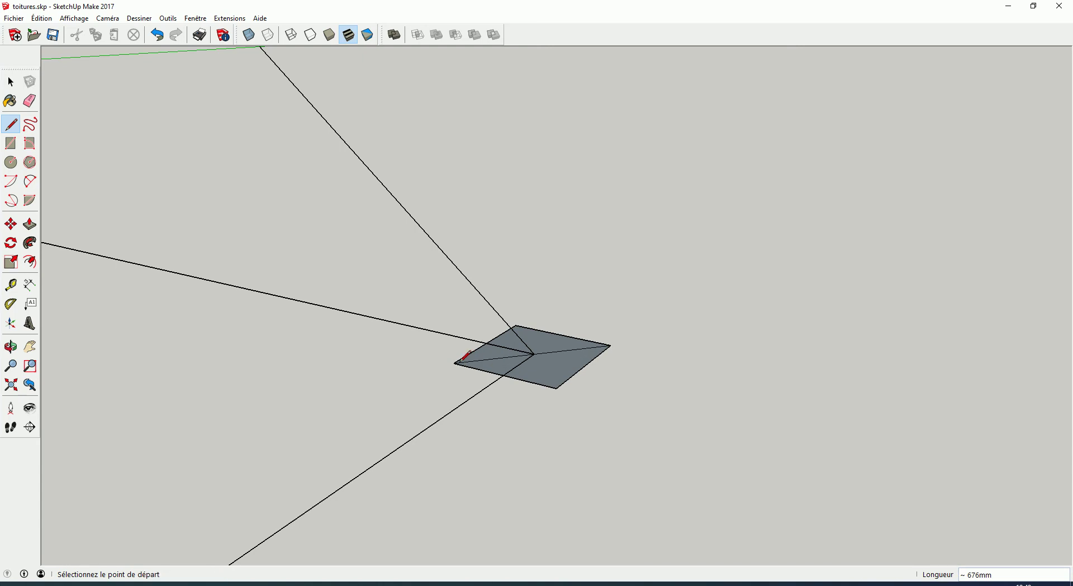
Copy the square with its edges to the midpoint of the adjacent base edge.
key("space")
double_click(558, 371)
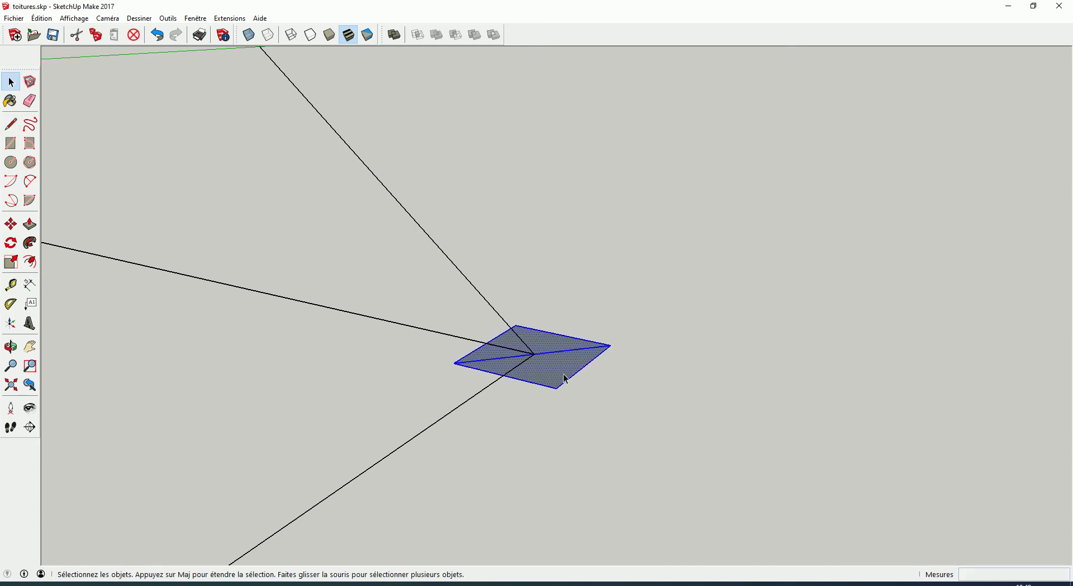
key("m")
mouse_move(534, 353)
middle_mouse_down()
mouse_move(540, 390)
mouse_move(587, 352)
middle_mouse_up()
mouse_move(612, 283)
middle_mouse_down()
mouse_move(517, 396)
mouse_move(456, 383)
middle_mouse_up()
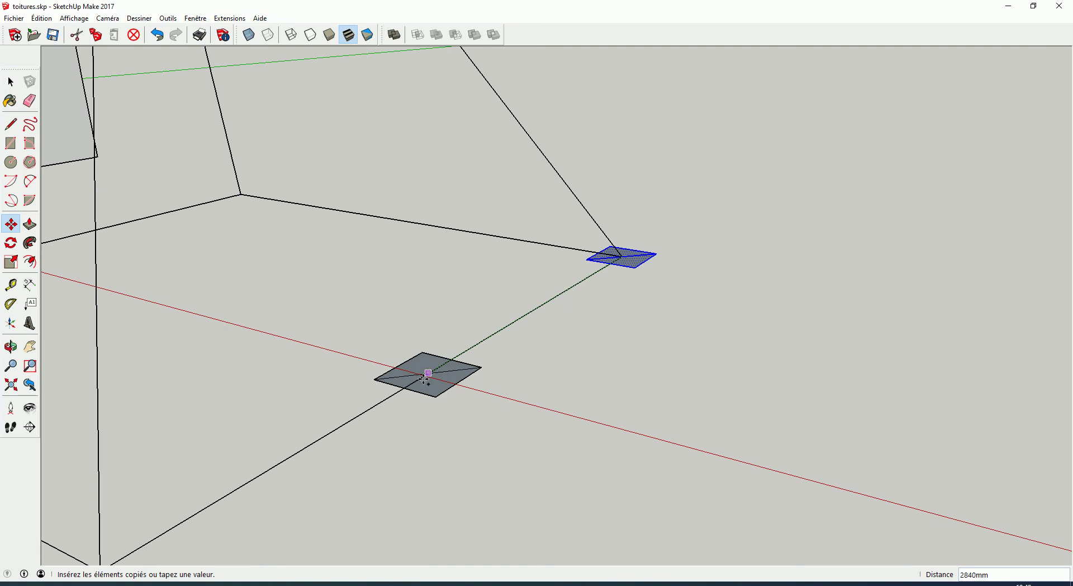
mouse_move(398, 386)
middle_mouse_down()
mouse_move(487, 333)
mouse_move(412, 307)
mouse_move(471, 88)
middle_mouse_up()
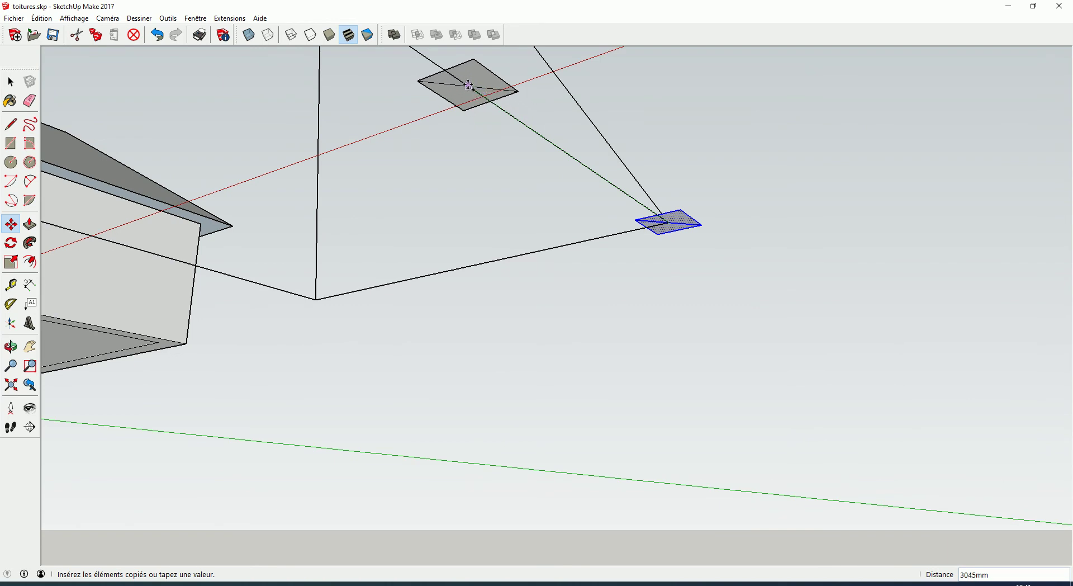
mouse_move(437, 63)
middle_mouse_down()
mouse_move(477, 232)
mouse_move(363, 321)
mouse_move(300, 409)
mouse_move(290, 448)
middle_mouse_up()
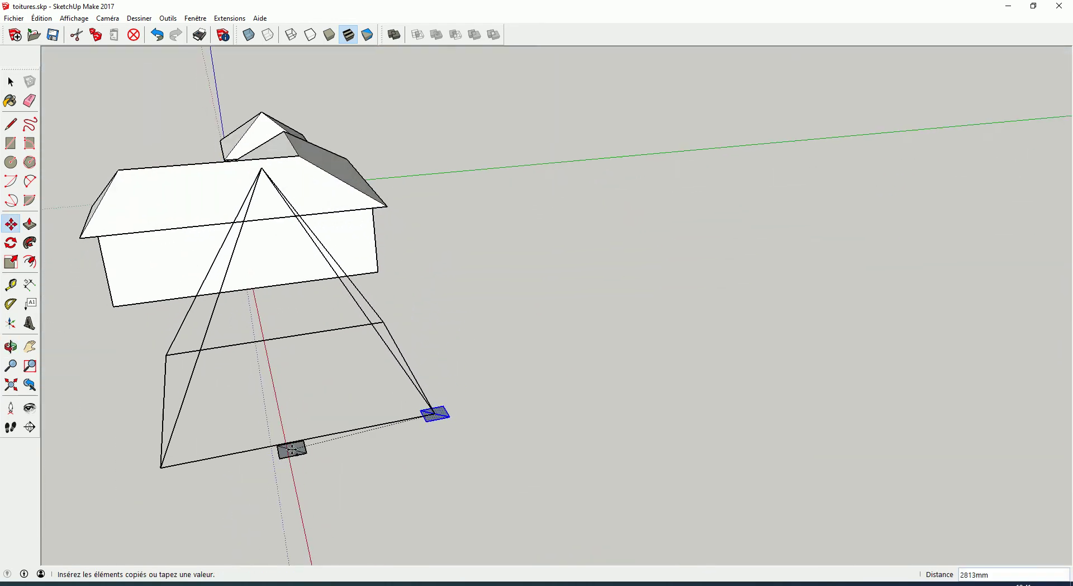
left_click(306, 440)
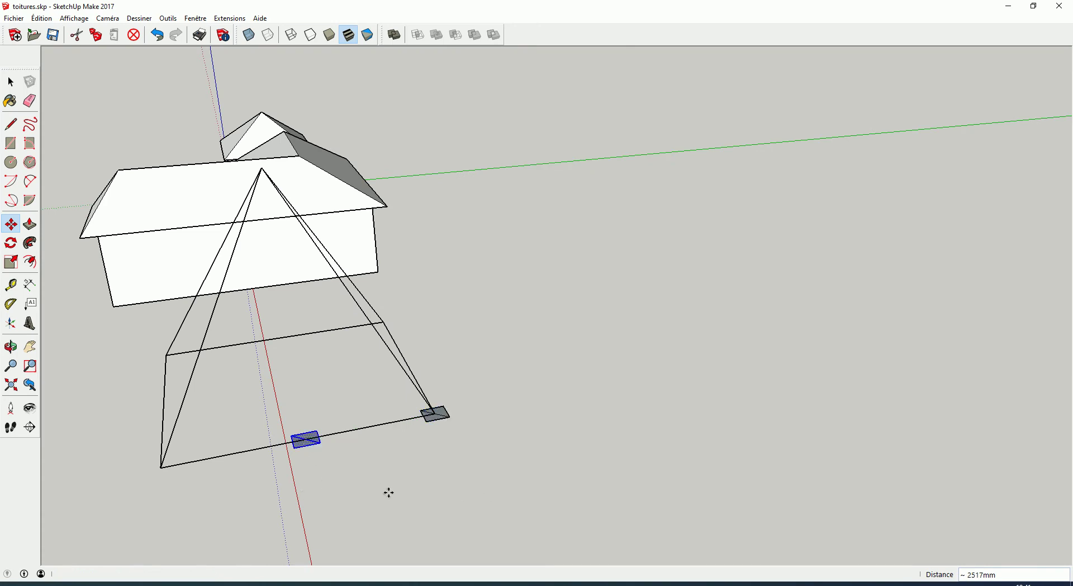
middle_click_drag(389, 492, 384, 499)
scroll(623, 443, "up", 3)
scroll(642, 458, "up", 1)
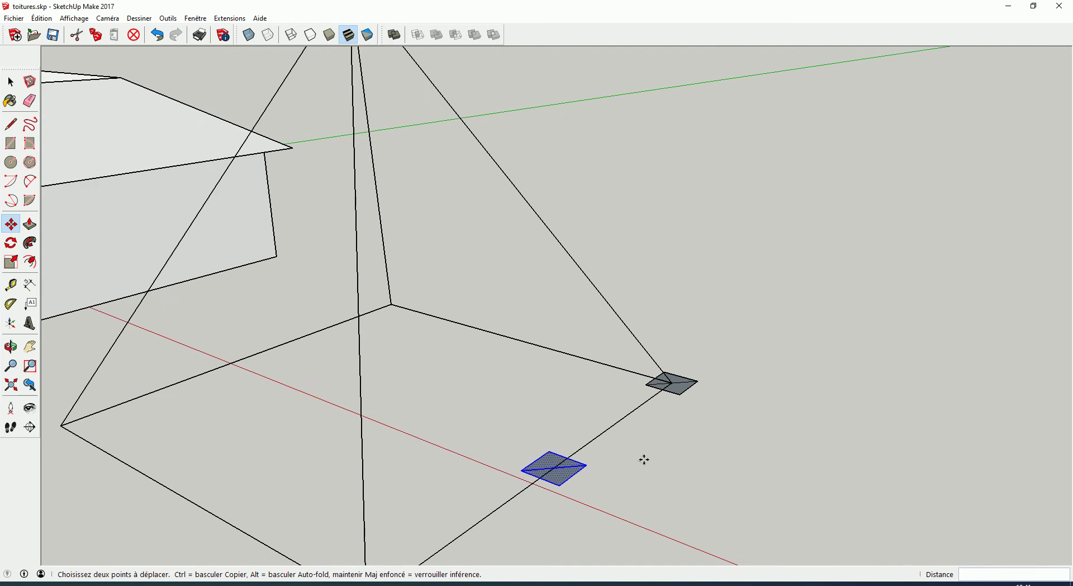
scroll(644, 460, "up", 1)
Erase both squares' diagonals and push/pull both squares up 753 mm.
key("e")
left_click(559, 466)
left_click(687, 373)
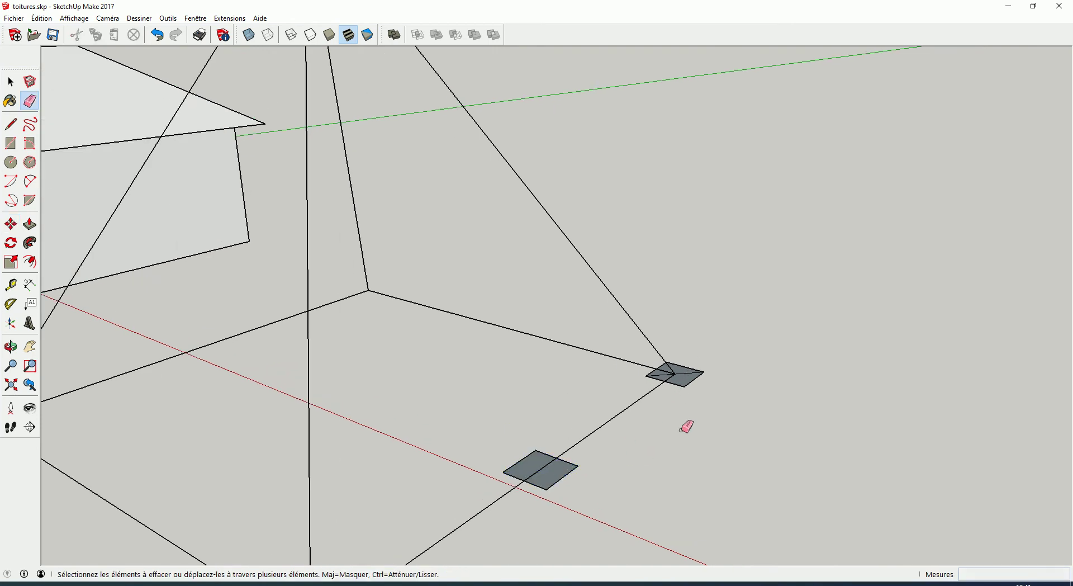
key("p")
left_click(689, 383)
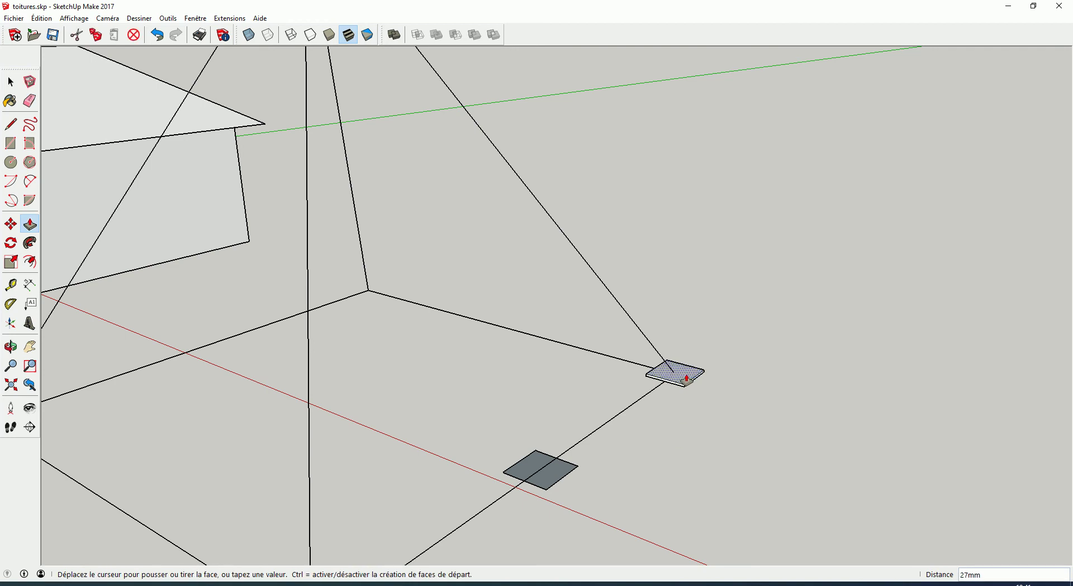
left_click(692, 306)
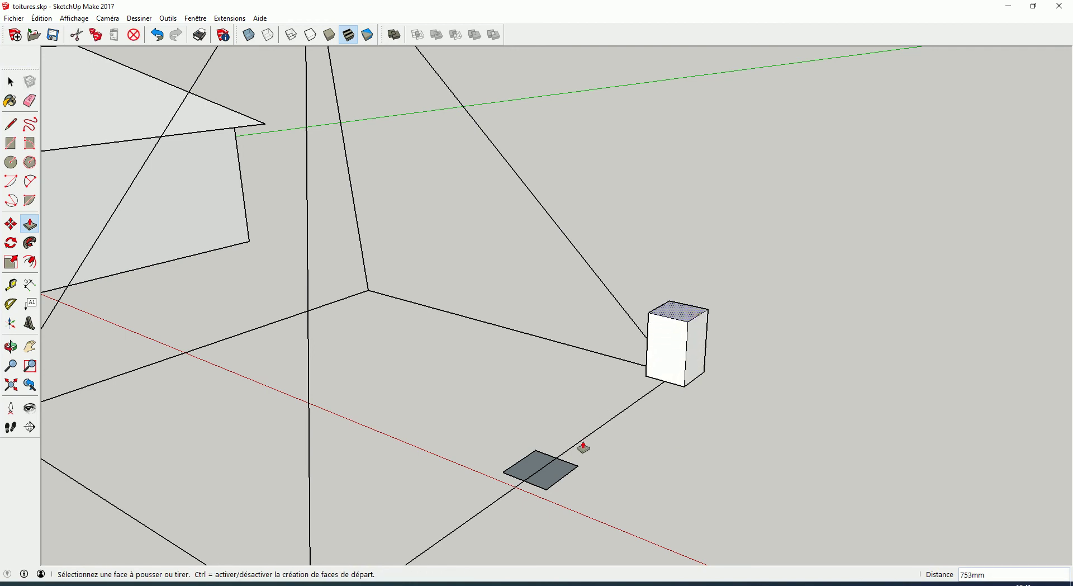
double_click(549, 481)
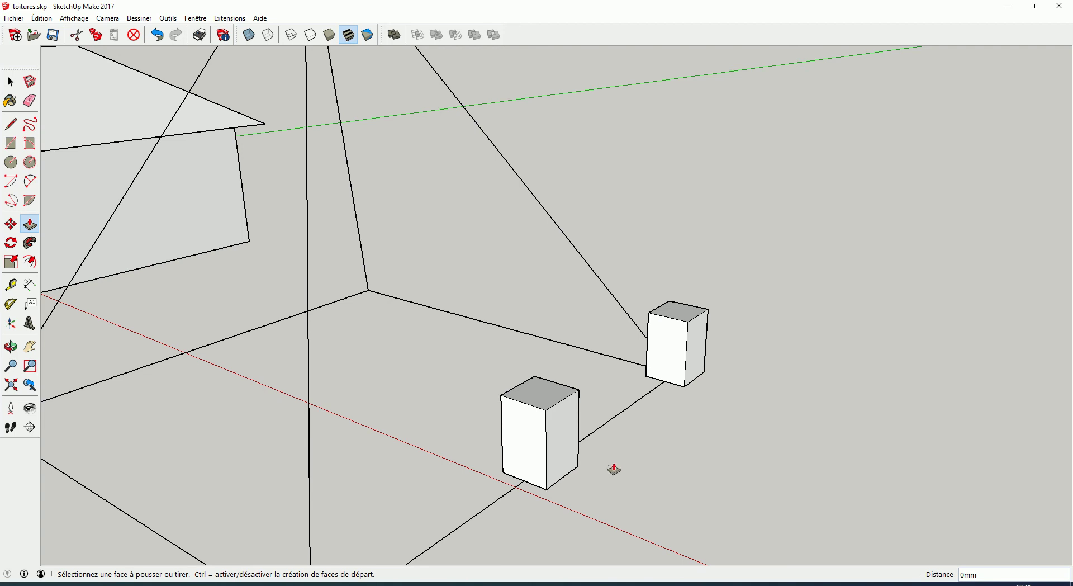
key("space")
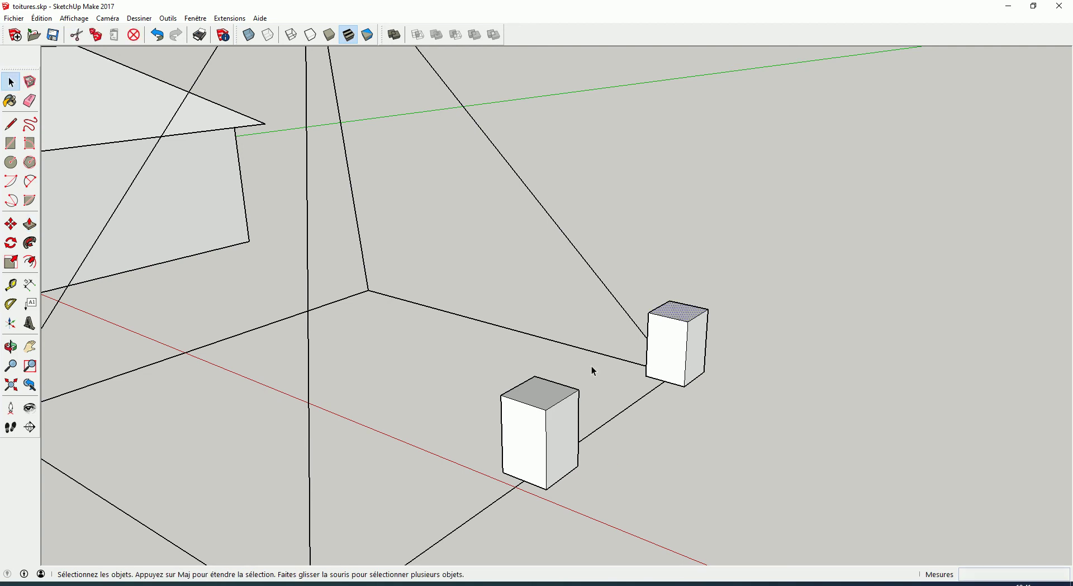
Move the corner box's top face to the pyramid apex, forming a slanted rafter.
scroll(591, 365, "down", 2)
scroll(558, 367, "down", 1)
key("m")
scroll(684, 343, "up", 3)
scroll(685, 343, "up", 2)
scroll(669, 337, "up", 1)
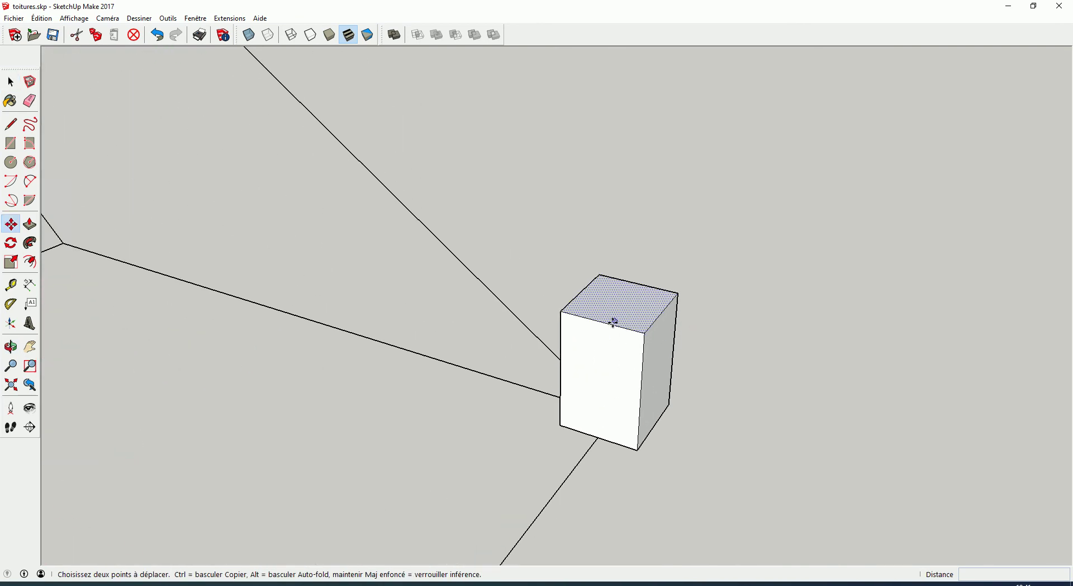
left_click(661, 312)
scroll(513, 295, "down", 2)
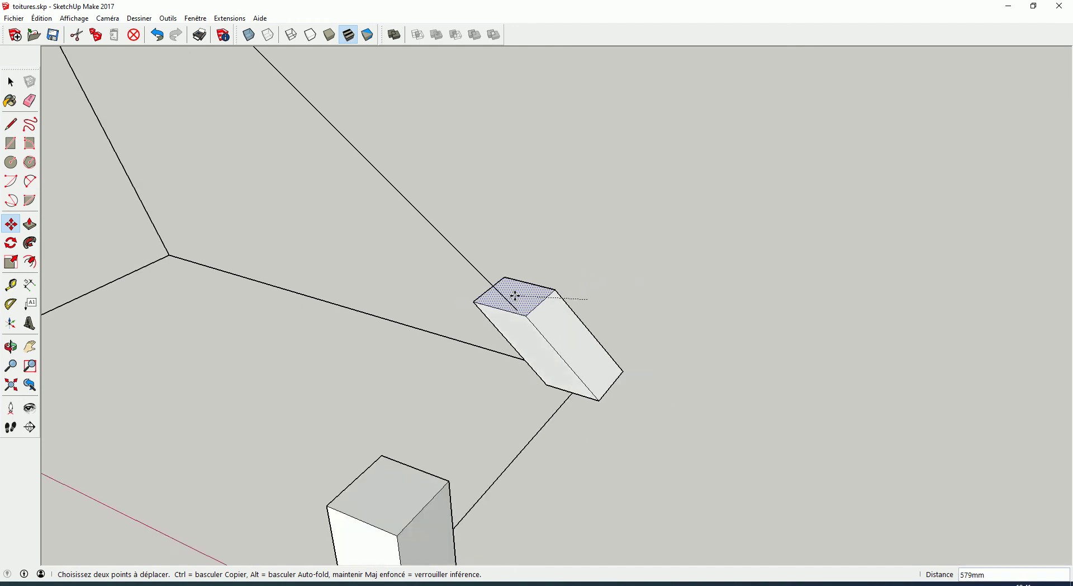
scroll(486, 278, "down", 2)
scroll(485, 277, "down", 3)
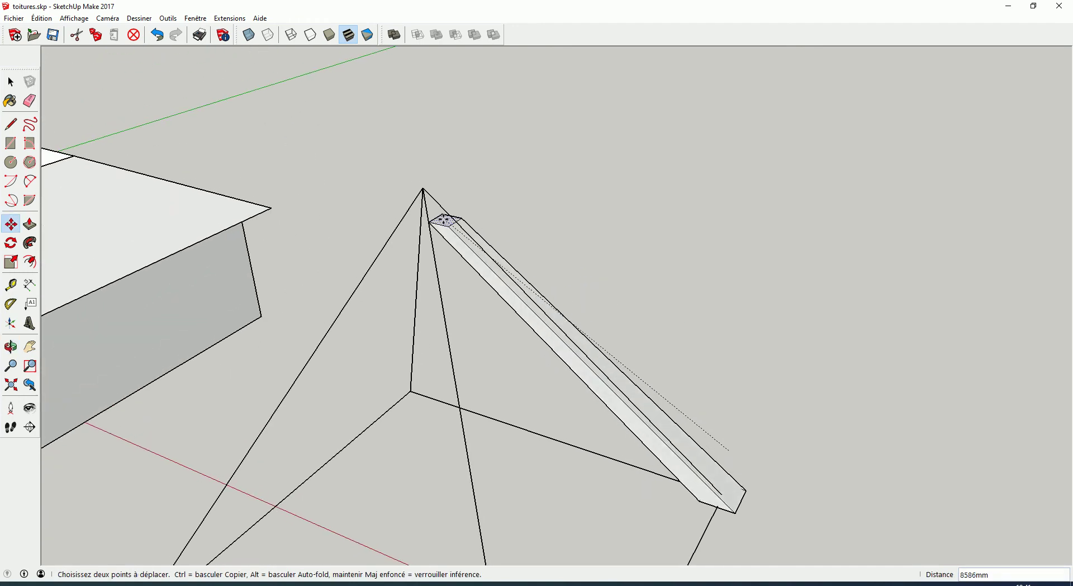
left_click(424, 188)
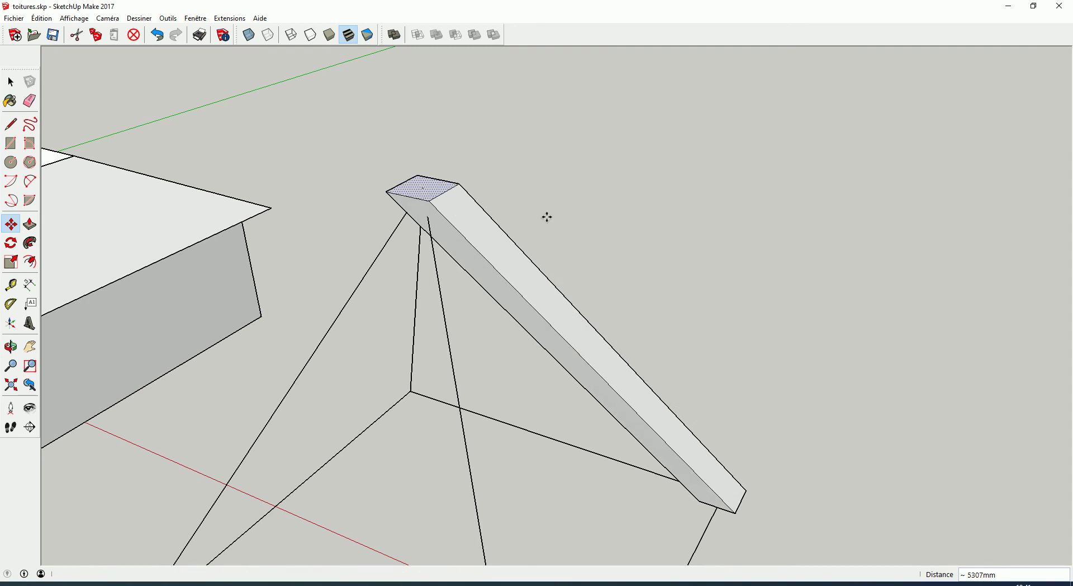
Make the first stretched rafter into a group.
key("space")
triple_click(488, 237)
right_click(488, 237)
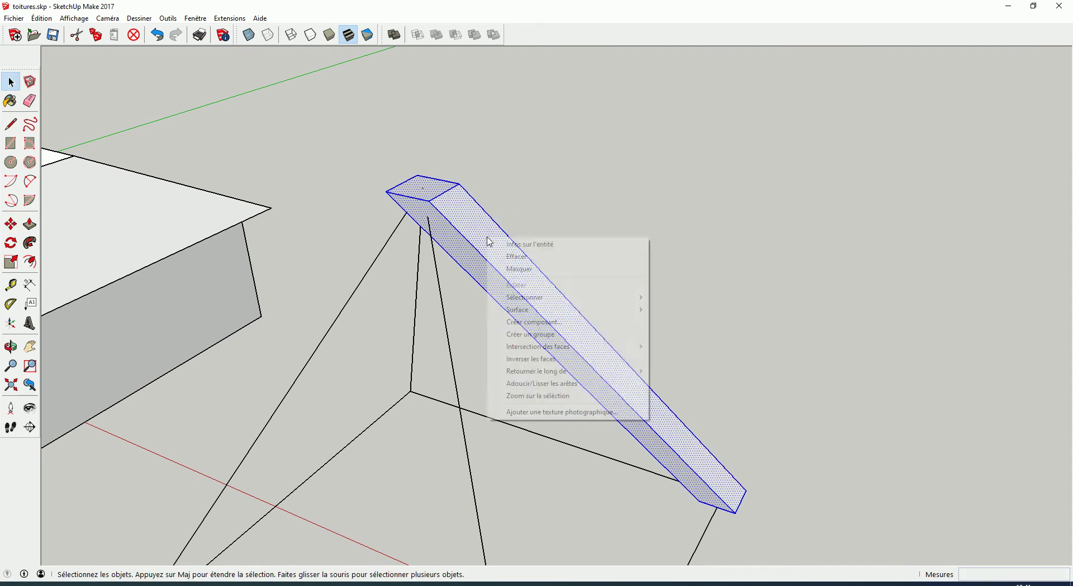
left_click(538, 335)
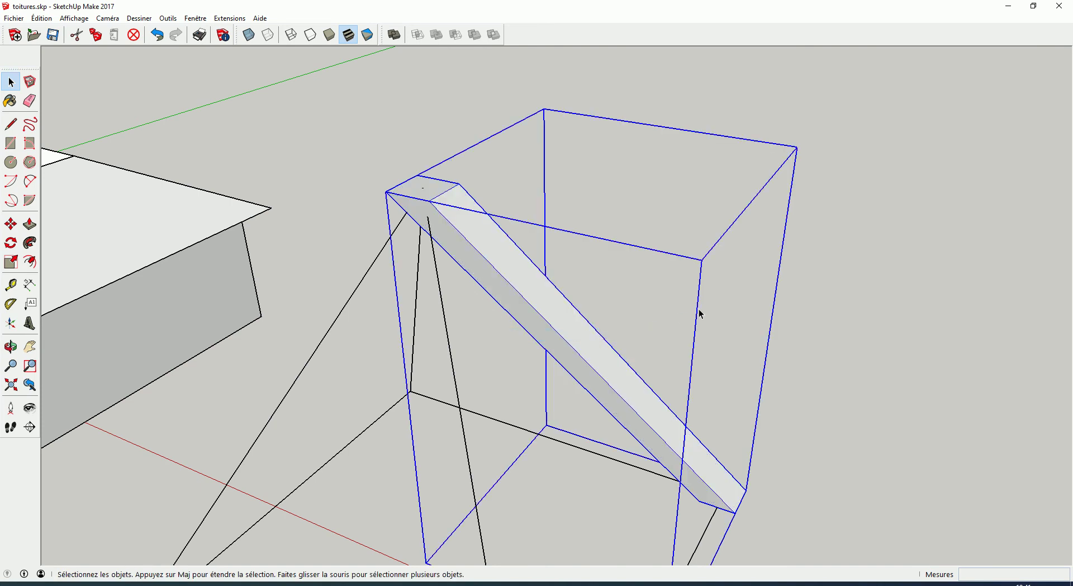
left_click(817, 422)
Move the edge-midpoint post's top face up to the pyramid apex as a second rafter.
scroll(790, 412, "up", 1)
scroll(681, 349, "up", 3)
scroll(622, 395, "up", 2)
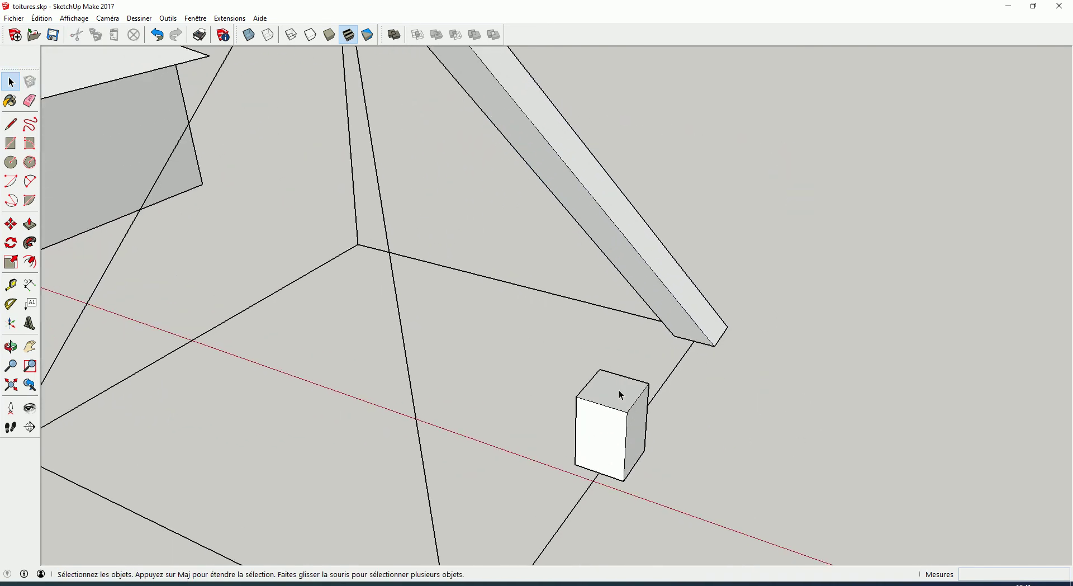
left_click(622, 395)
scroll(618, 402, "up", 2)
scroll(615, 406, "up", 2)
key("m")
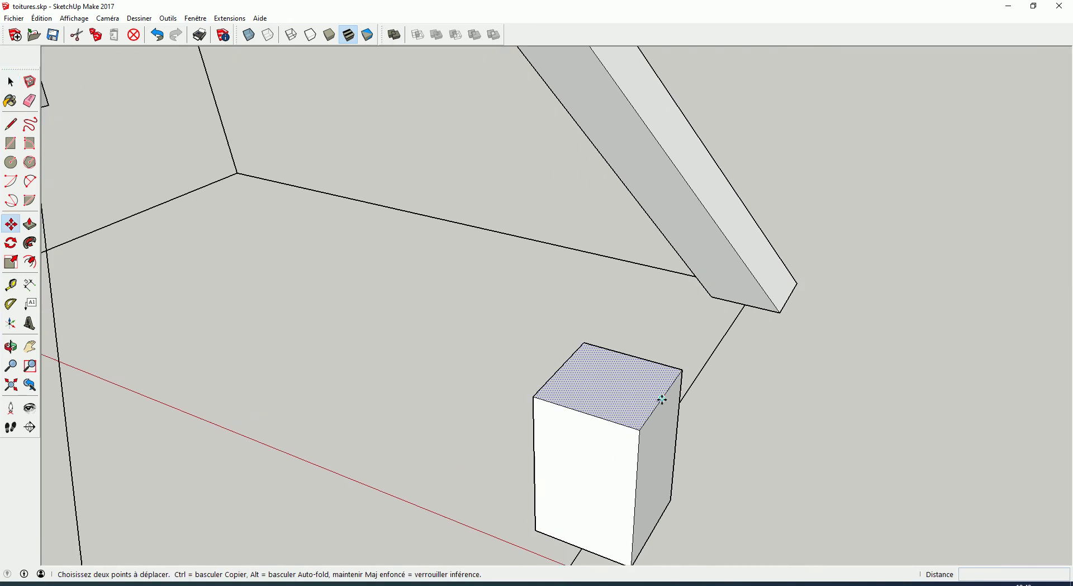
left_click(604, 385)
scroll(480, 307, "down", 2)
scroll(435, 291, "down", 1)
middle_click_drag(403, 272, 581, 544, "shift")
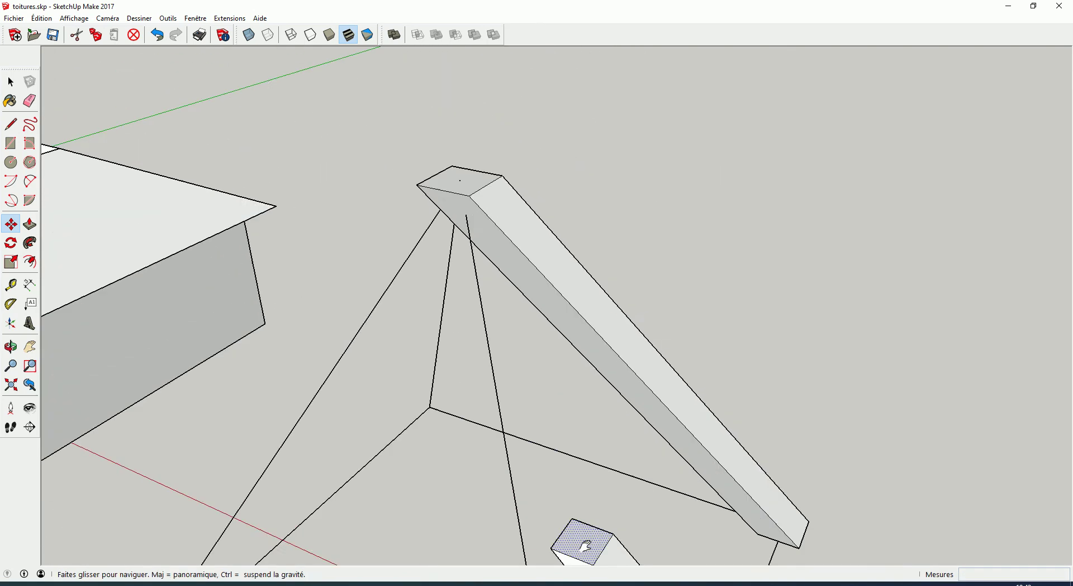
left_click(465, 192)
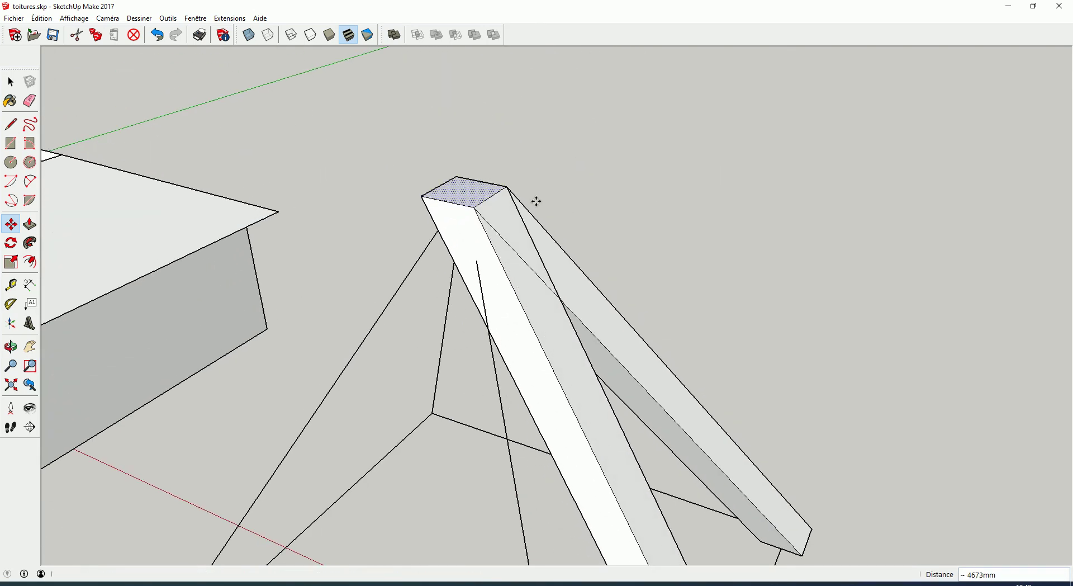
Make the second rafter into a group.
key("space")
triple_click(548, 333)
right_click(547, 333)
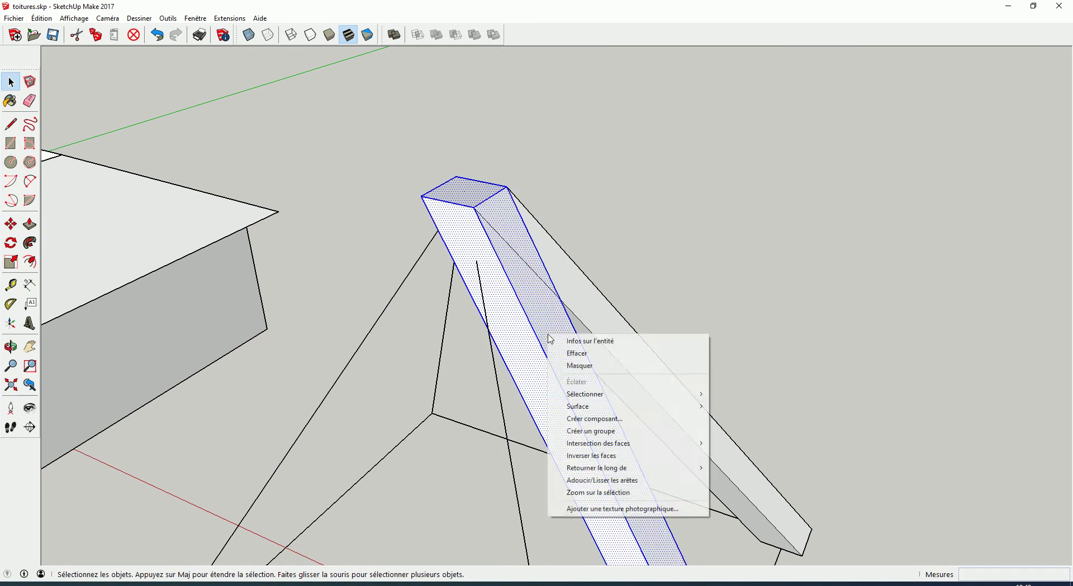
left_click(598, 431)
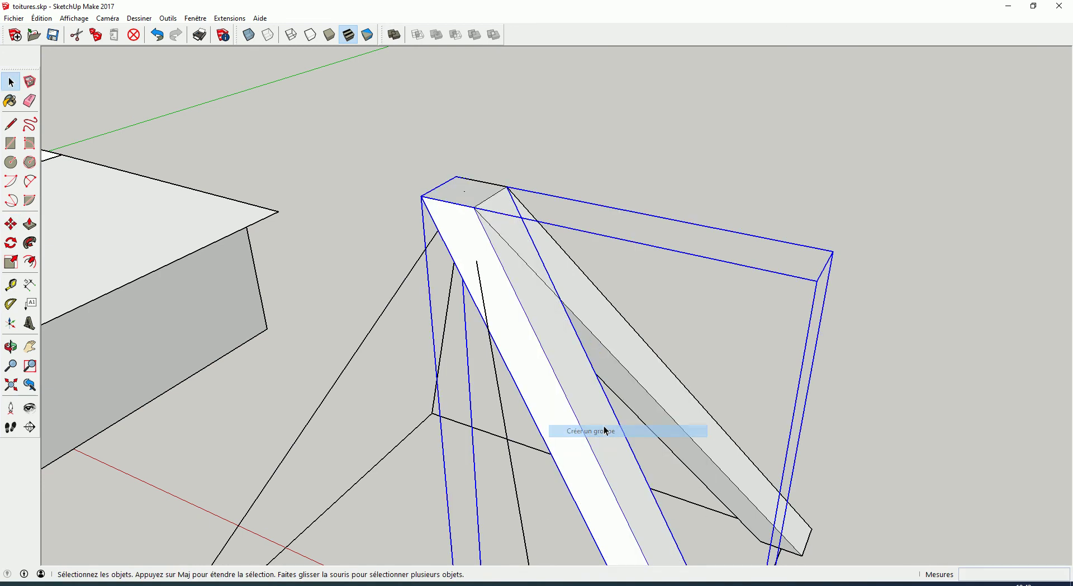
Enable the Solides (Solid Tools) toolbar through the Toolbars dialog.
left_click(722, 170)
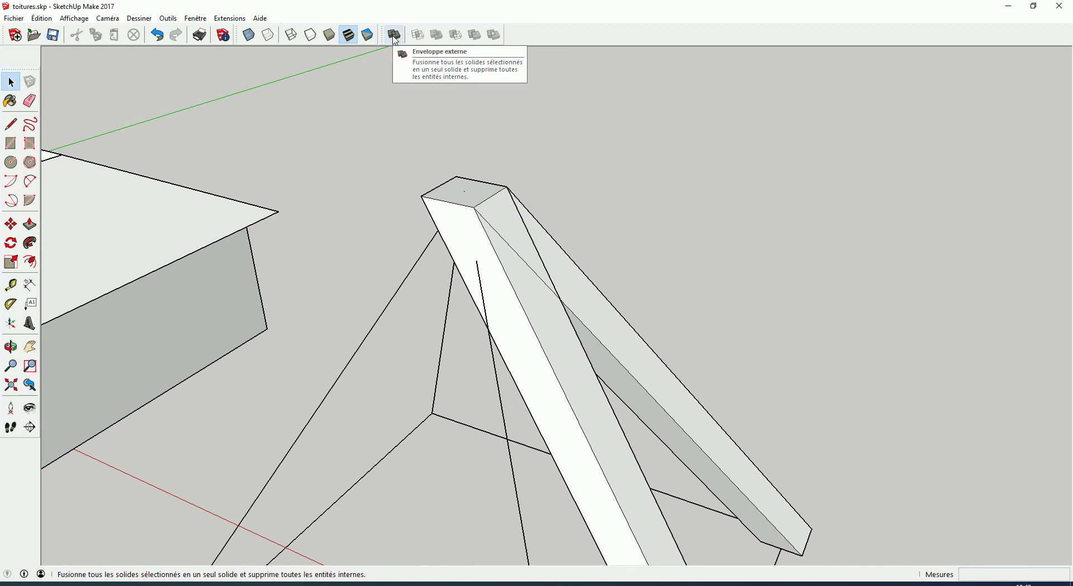
left_click(69, 22)
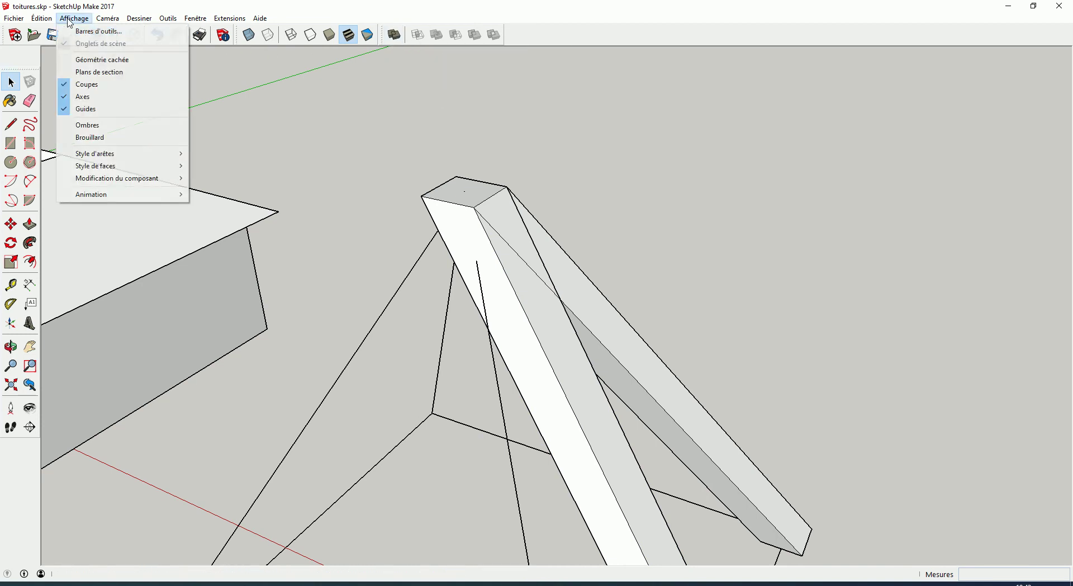
left_click(91, 32)
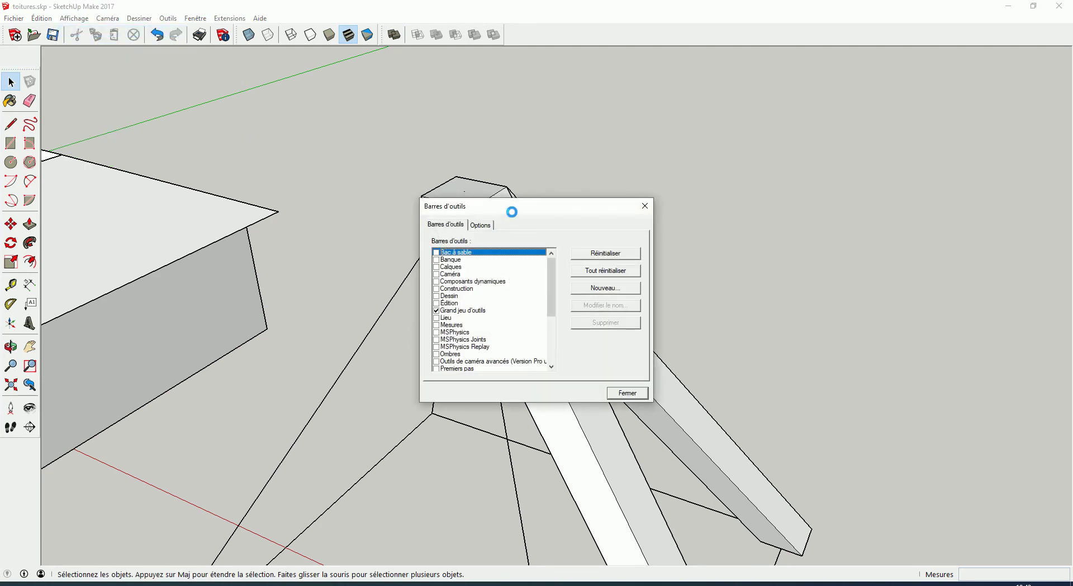
scroll(486, 319, "down", 2)
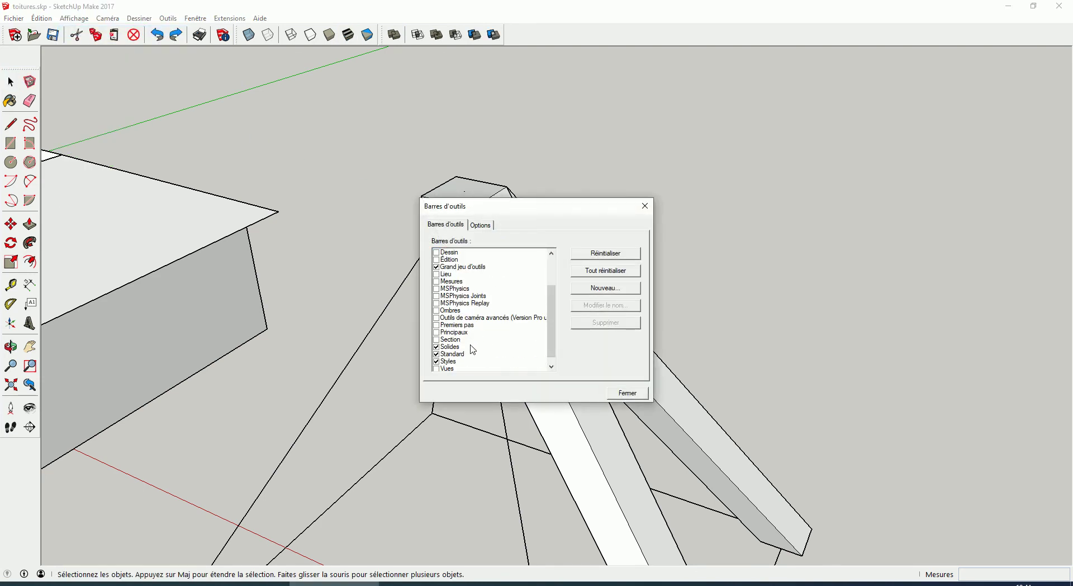
left_click(627, 393)
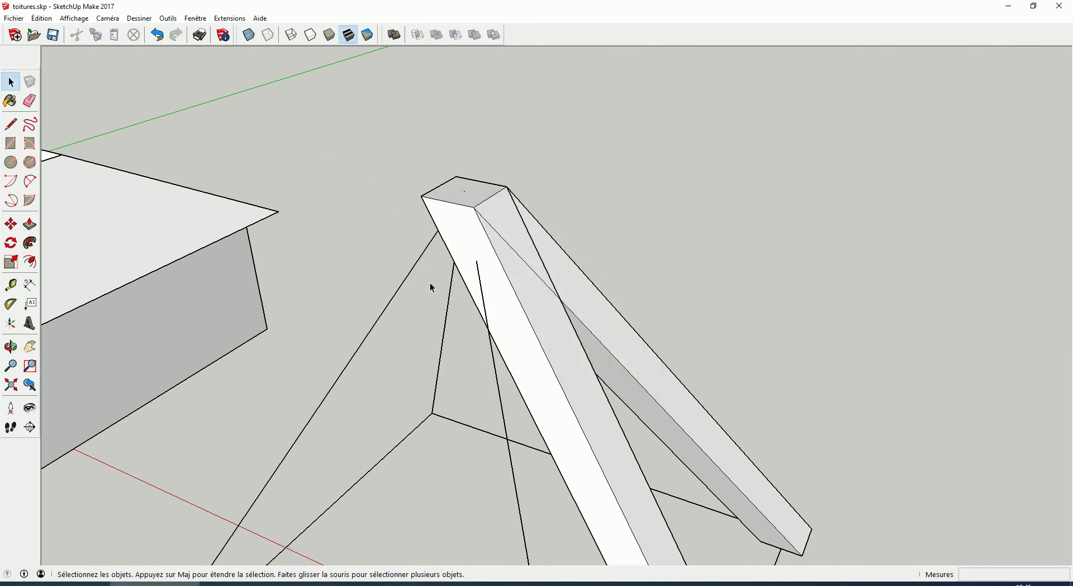
Union the two rafter groups with Solid Tools, then orbit to check the result.
left_click(551, 249)
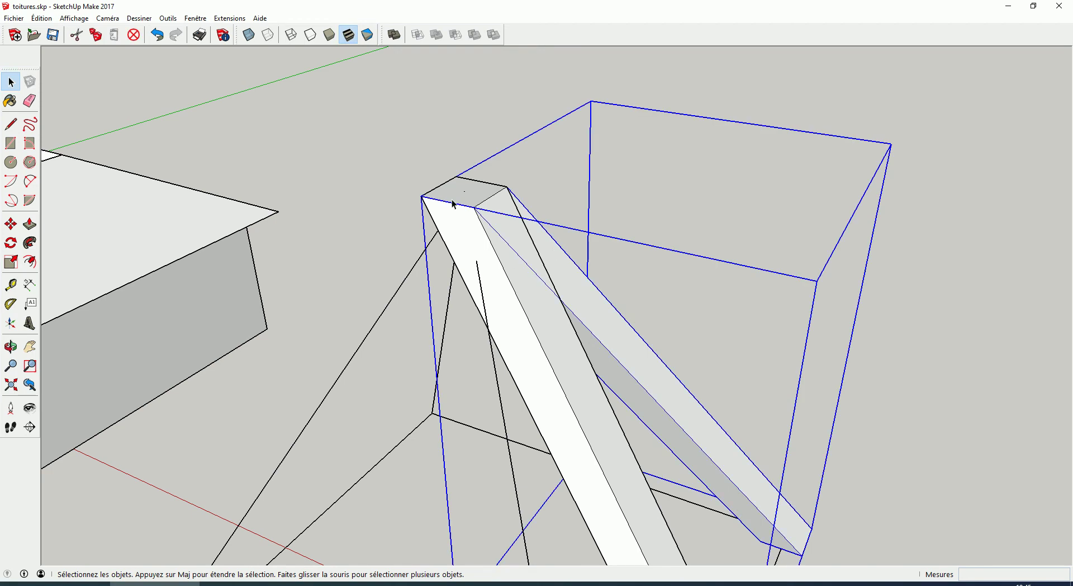
left_click(424, 158)
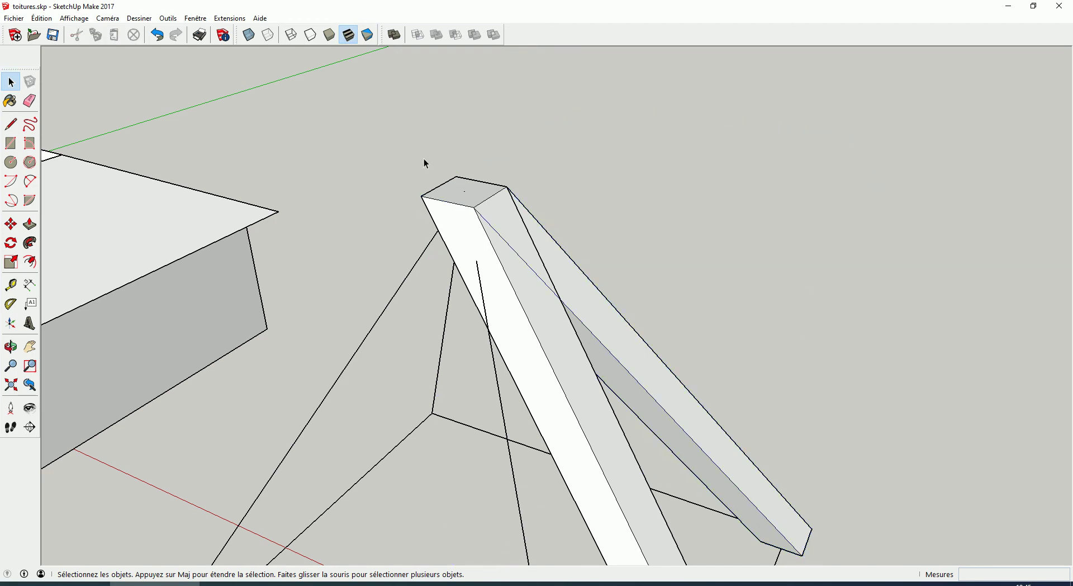
left_click(396, 36)
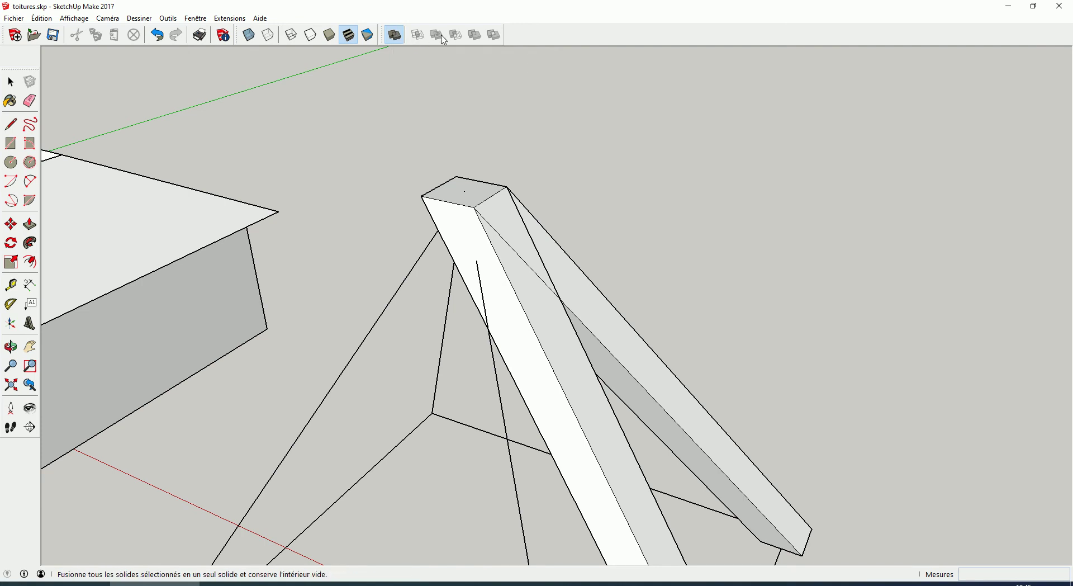
left_click(494, 36)
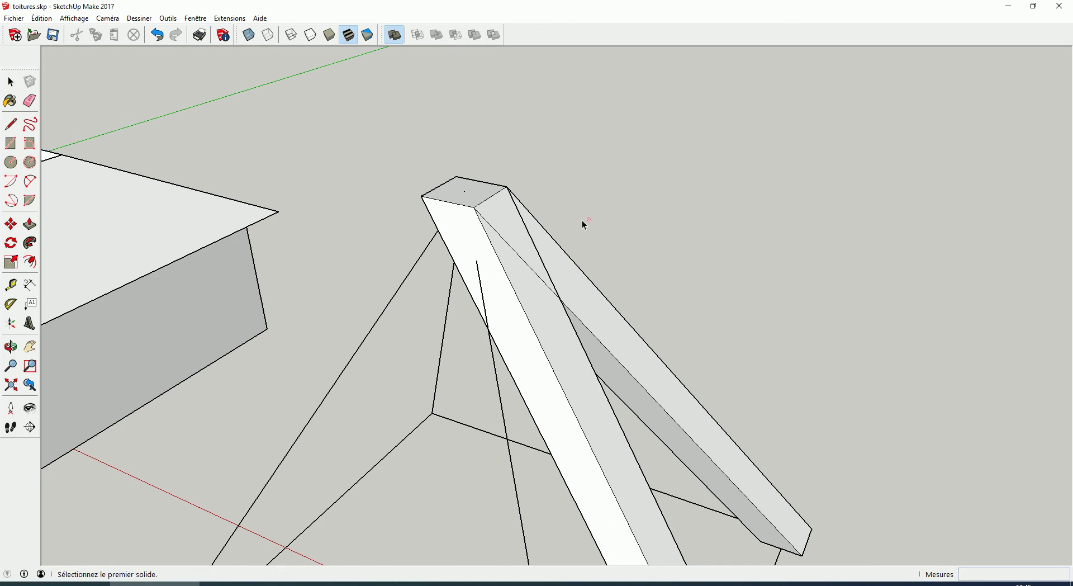
left_click(576, 291)
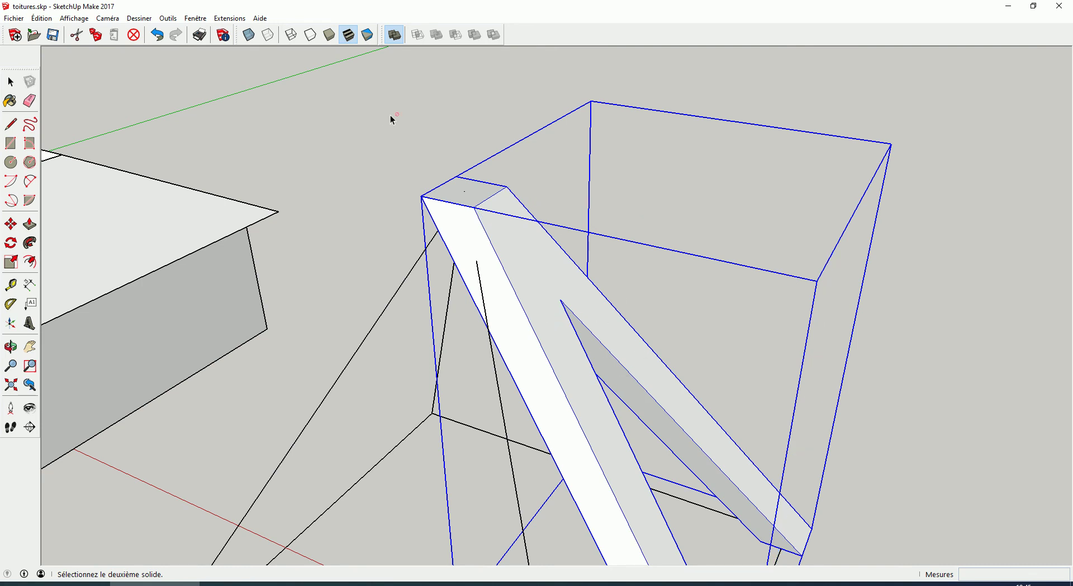
scroll(388, 128, "down", 2)
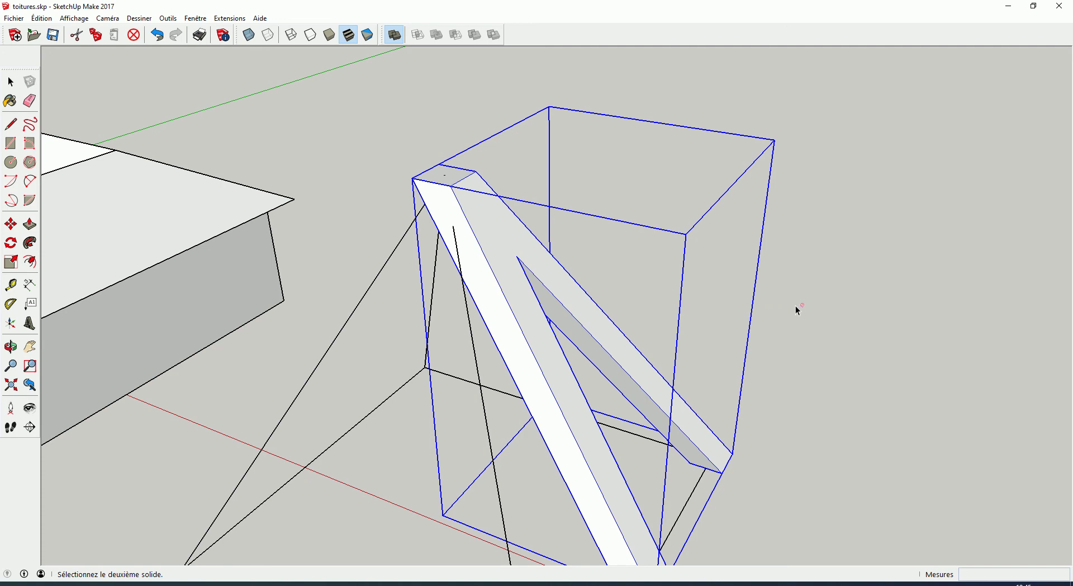
key("space")
mouse_move(595, 345)
middle_mouse_down()
mouse_move(672, 271)
mouse_move(635, 340)
middle_mouse_up()
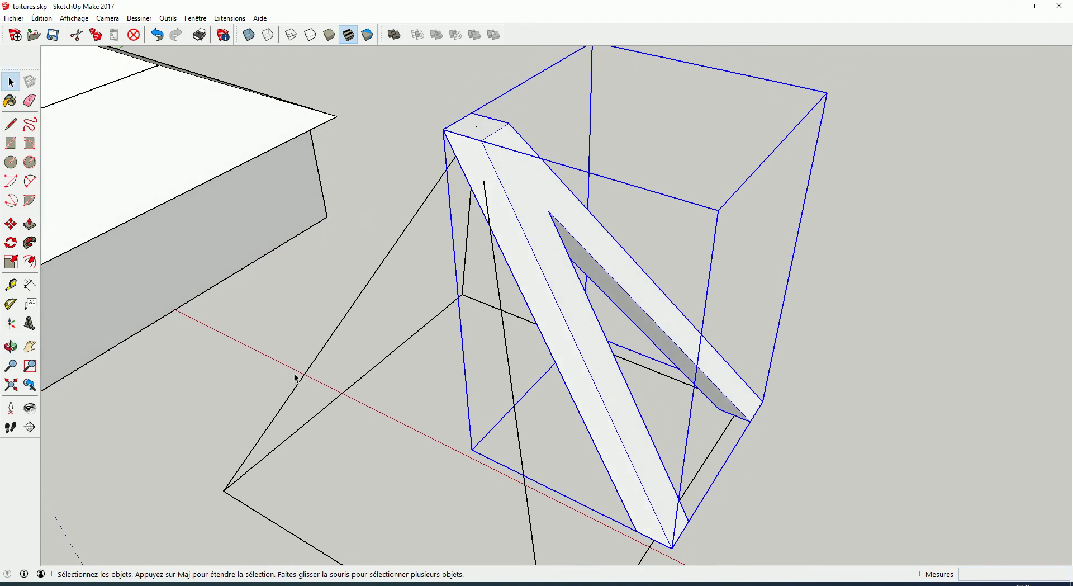
Rotate a copy of the rafter pair 90° about the pyramid's apex.
left_click(13, 244)
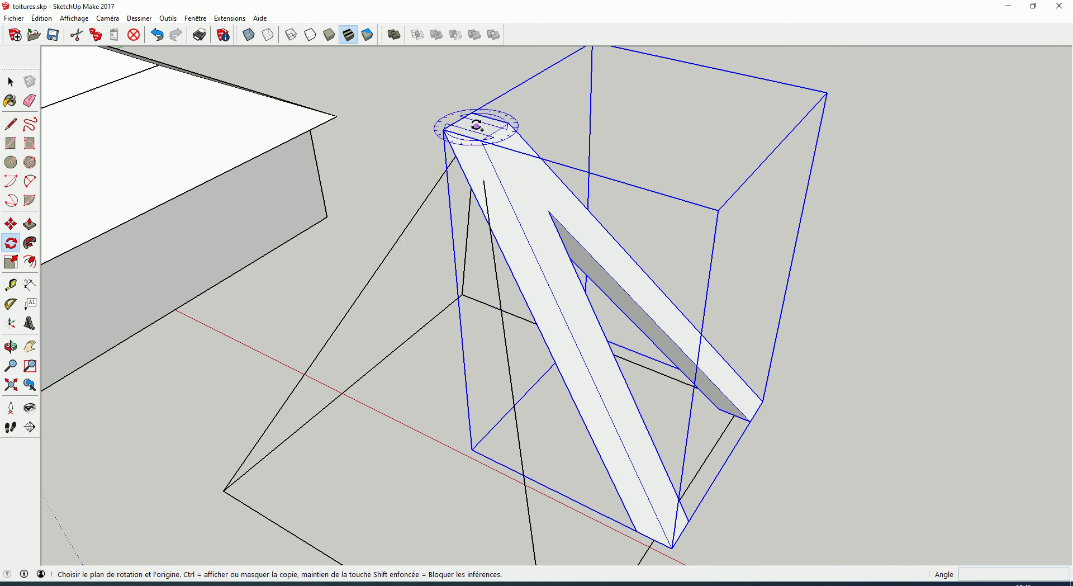
left_click(476, 126)
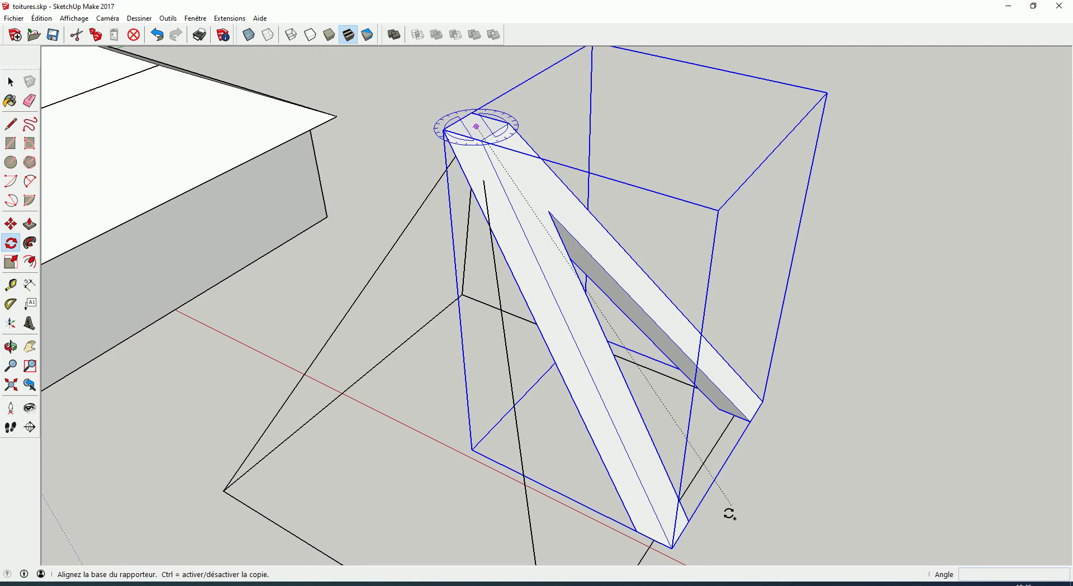
middle_click_drag(730, 490, 728, 301)
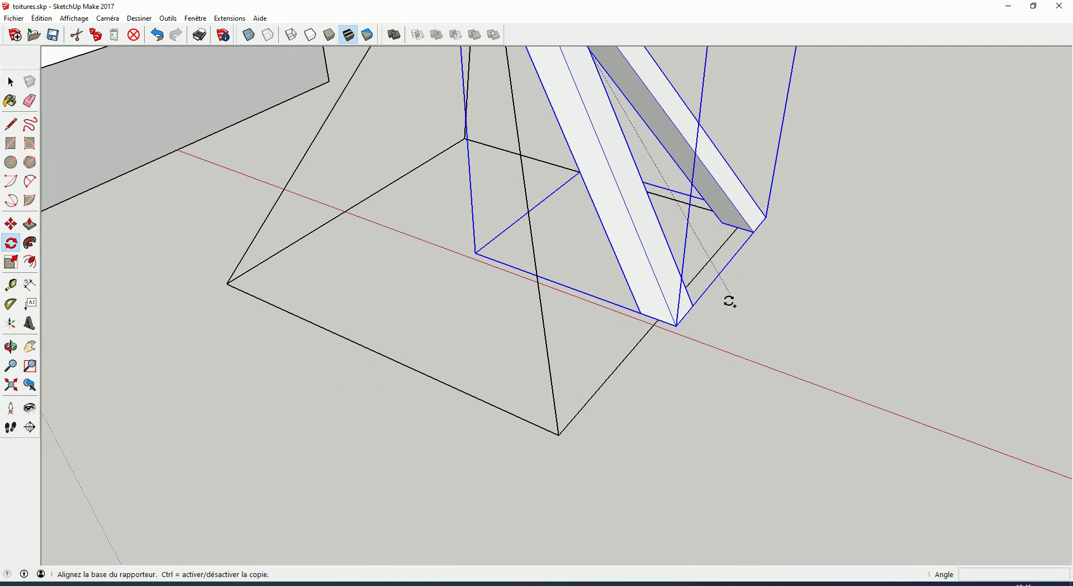
left_click(676, 326)
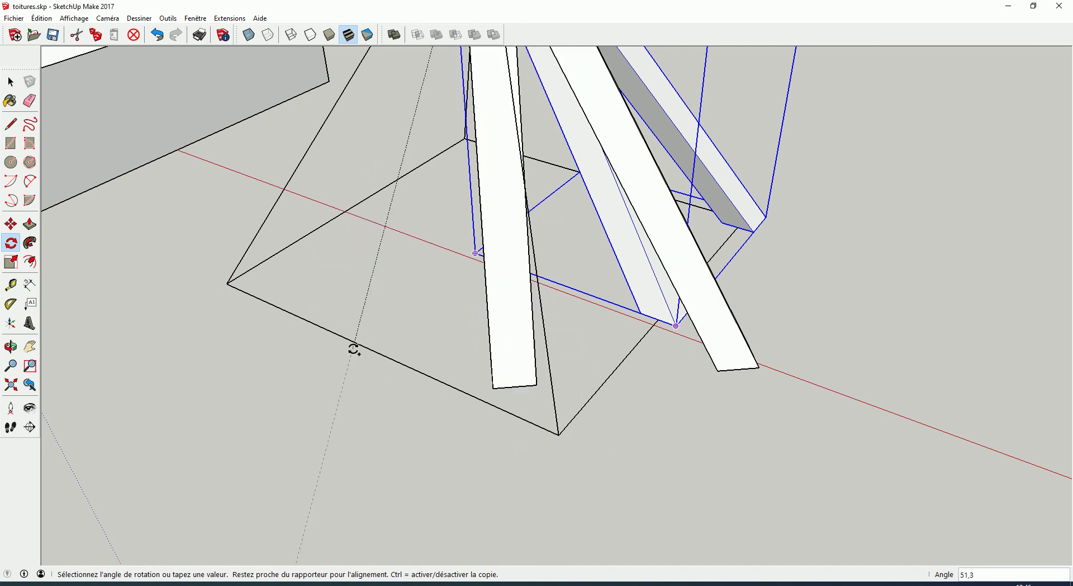
key("Escape")
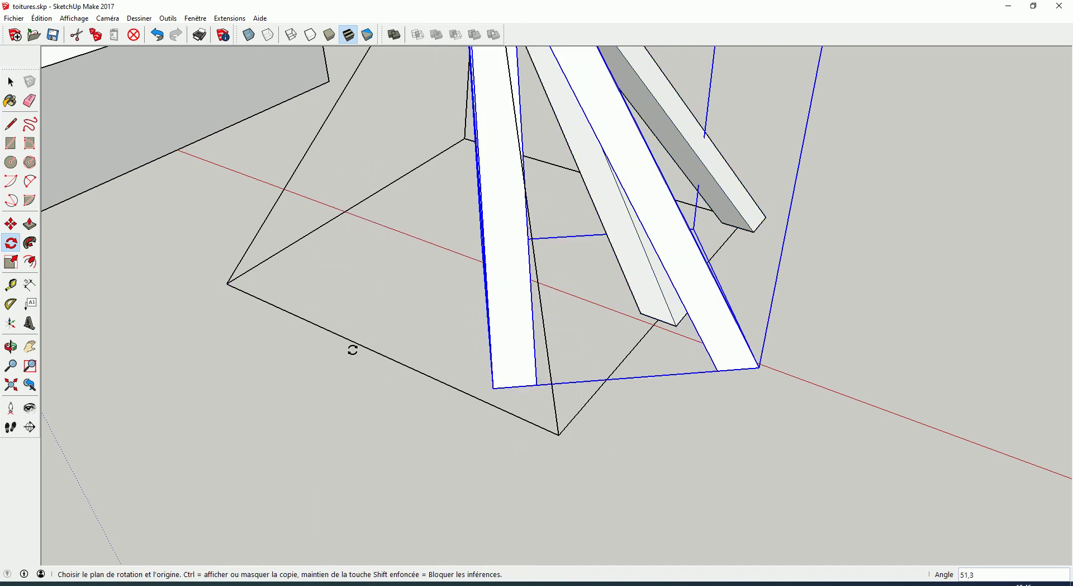
type("90")
key("Return")
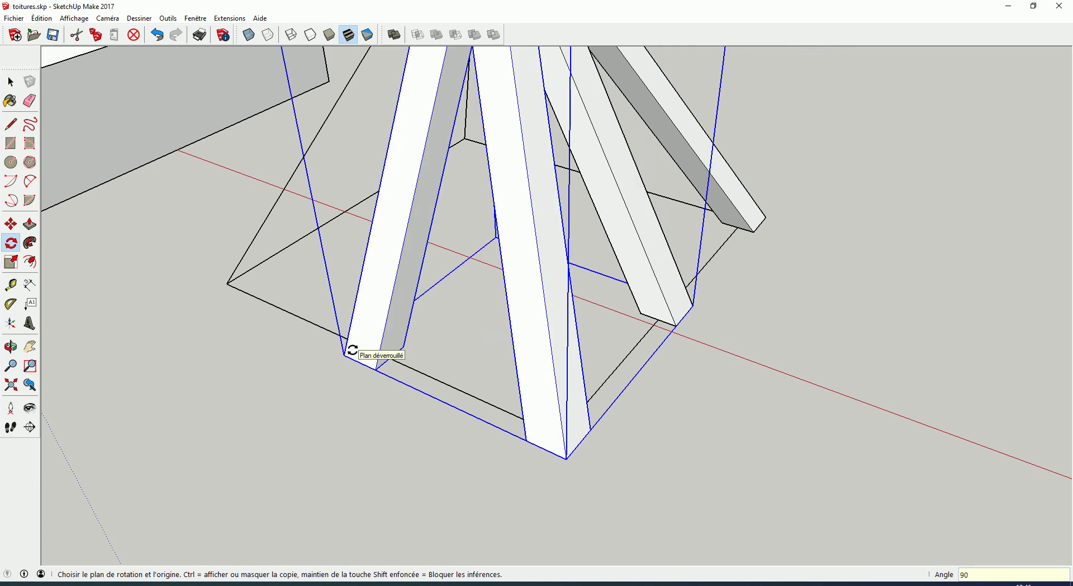
Repeat the 90° rotated copy three times so rafters ring the pyramid.
scroll(567, 335, "down", 1)
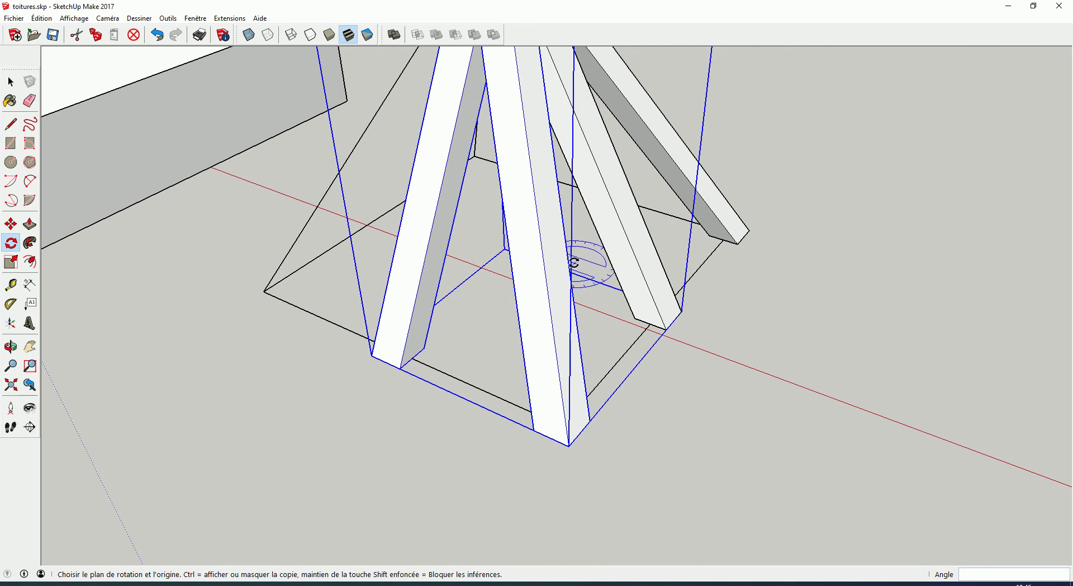
scroll(574, 263, "down", 2)
scroll(551, 397, "down", 1)
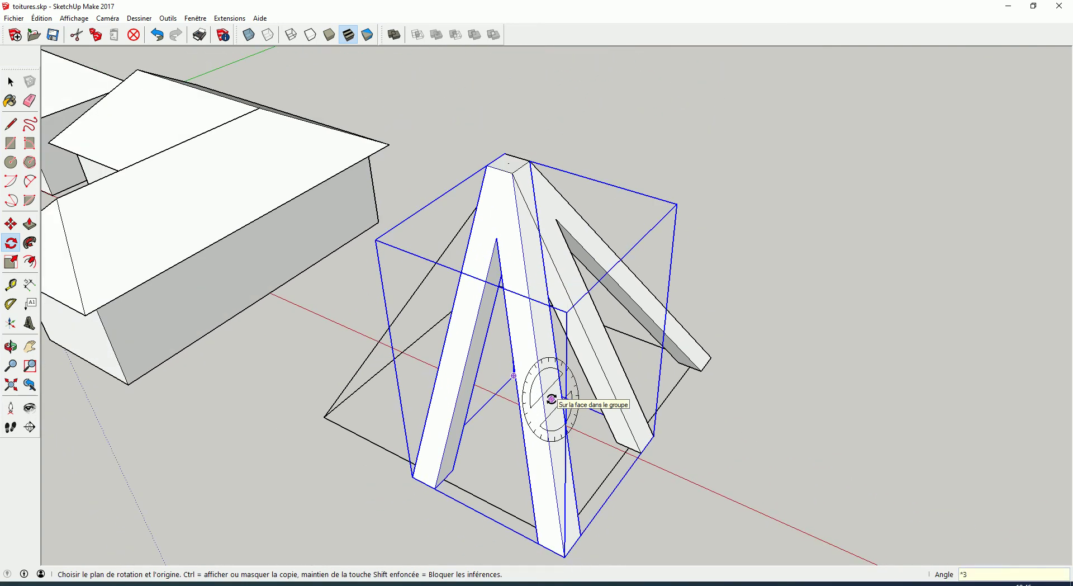
key("Return")
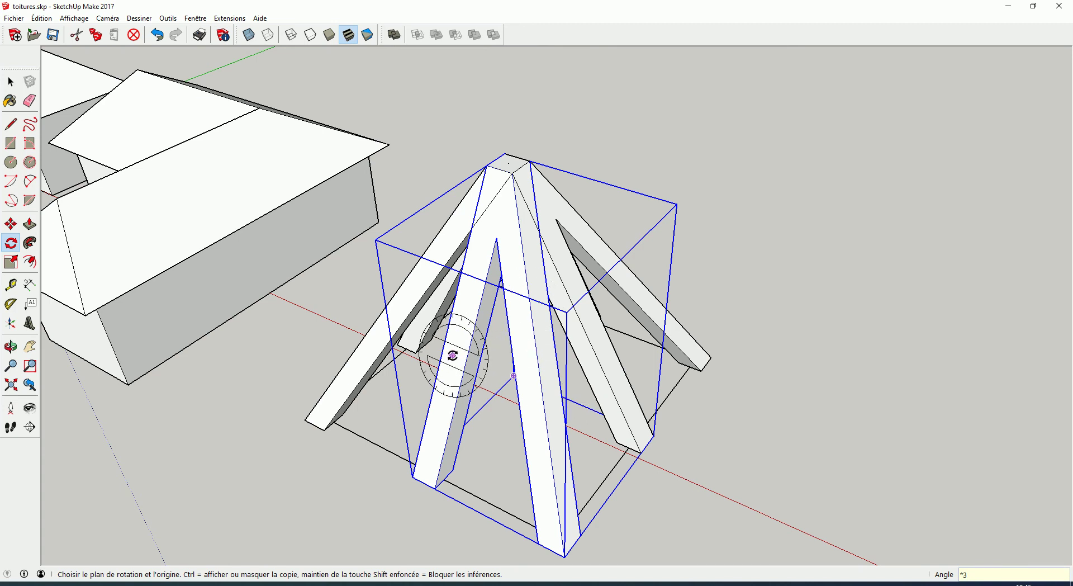
middle_click_drag(453, 355, 456, 227)
key("space")
left_click(465, 140)
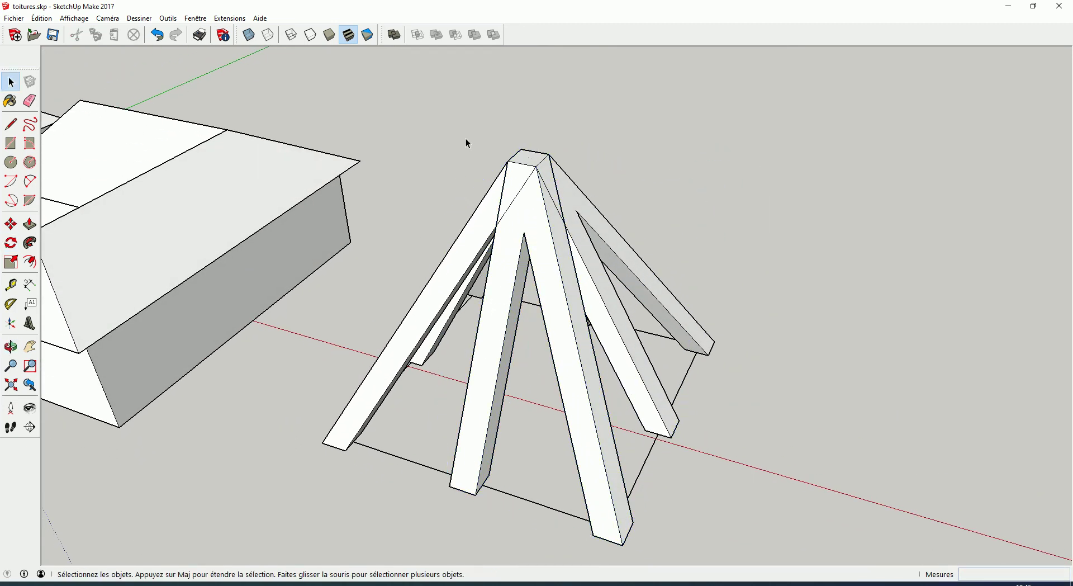
Merge the eight rafter groups with Outer Shell and inspect the joined solid from several angles.
left_click(395, 35)
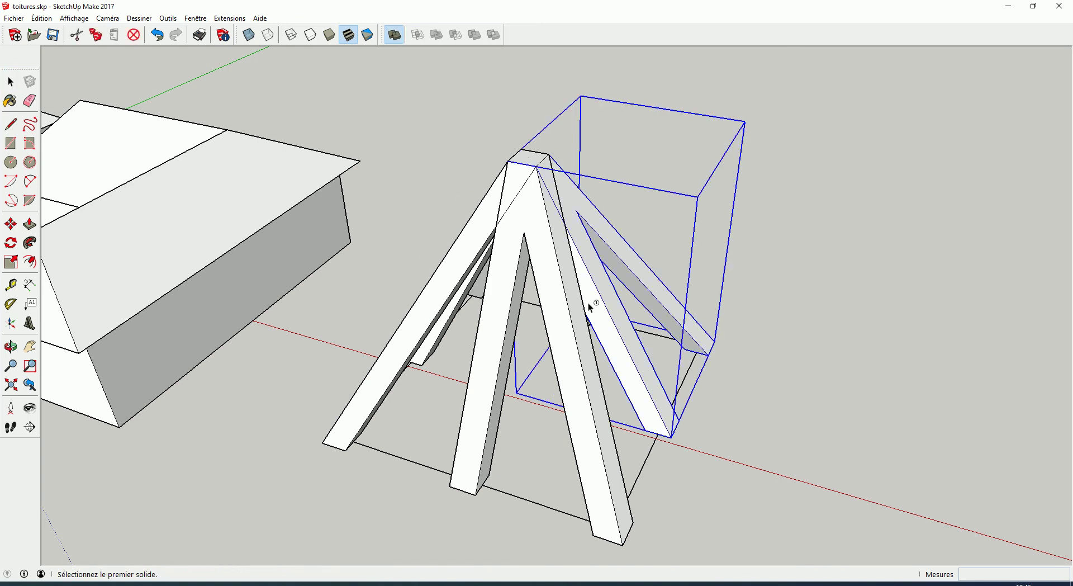
left_click(599, 297)
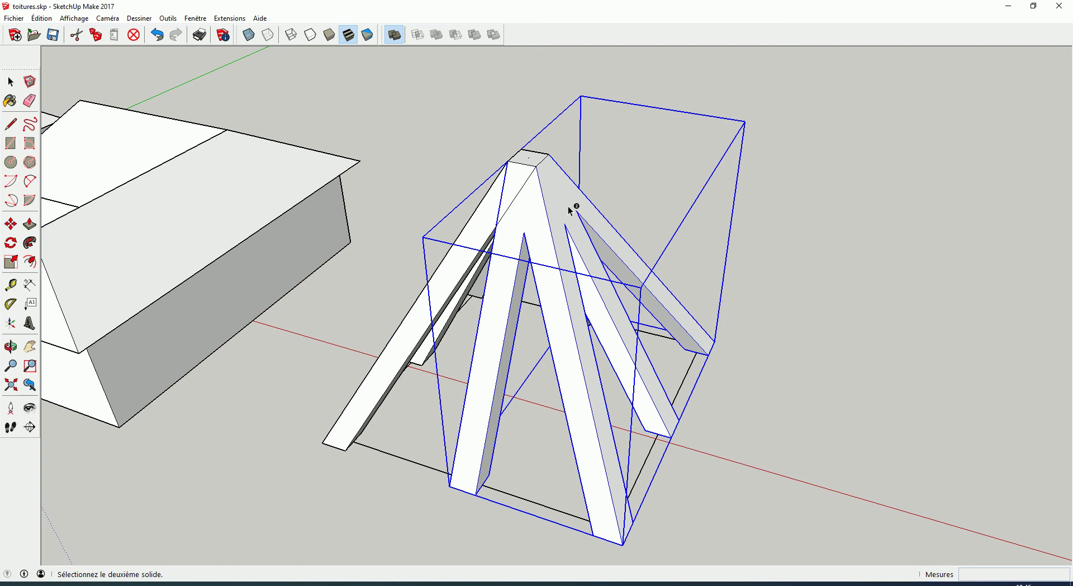
middle_click_drag(450, 286, 626, 291)
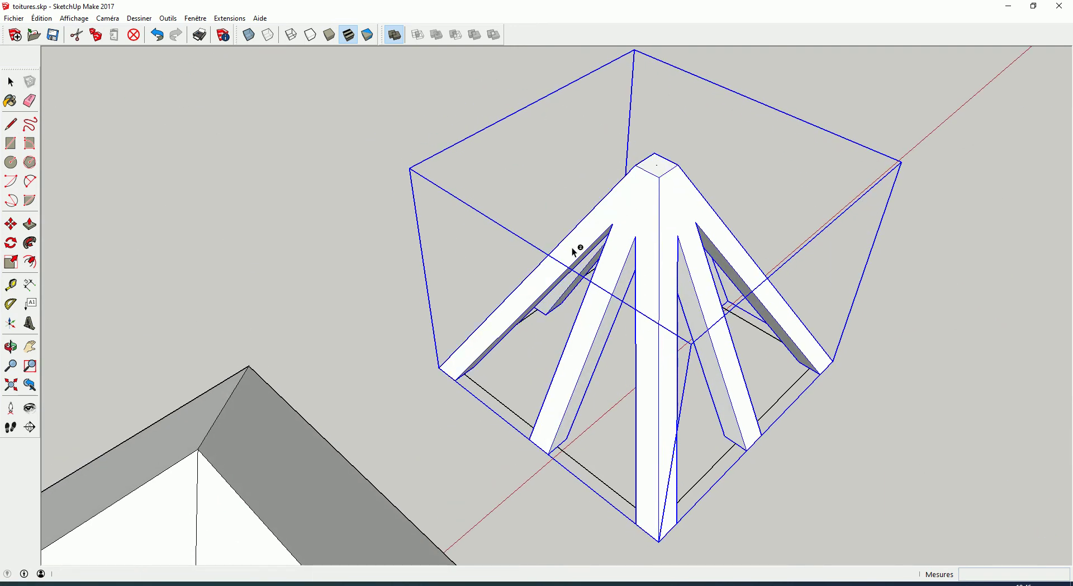
mouse_move(750, 385)
middle_mouse_down()
mouse_move(478, 302)
mouse_move(658, 340)
middle_mouse_up()
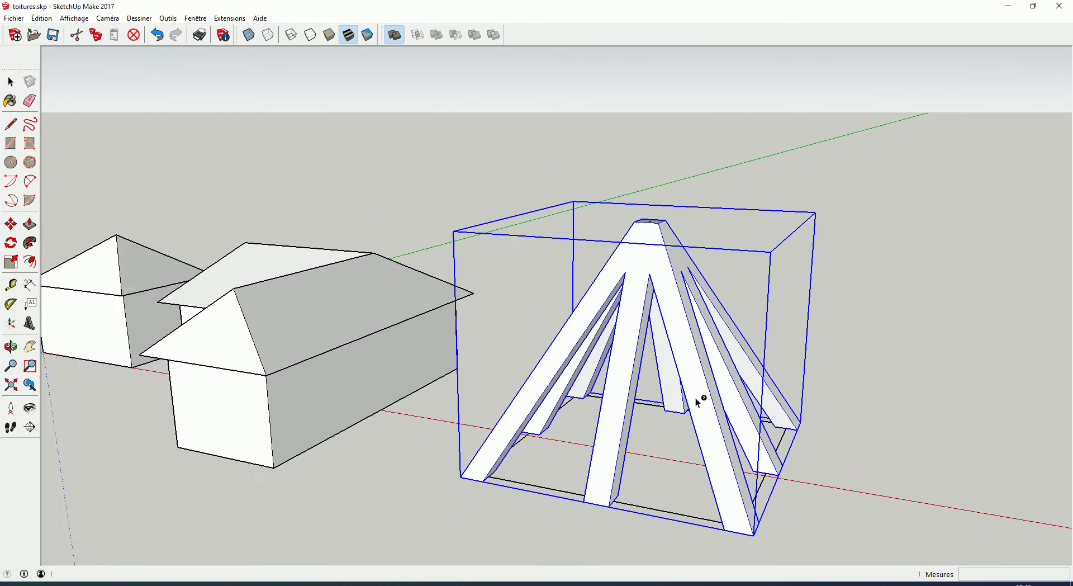
key("space")
left_click(773, 286)
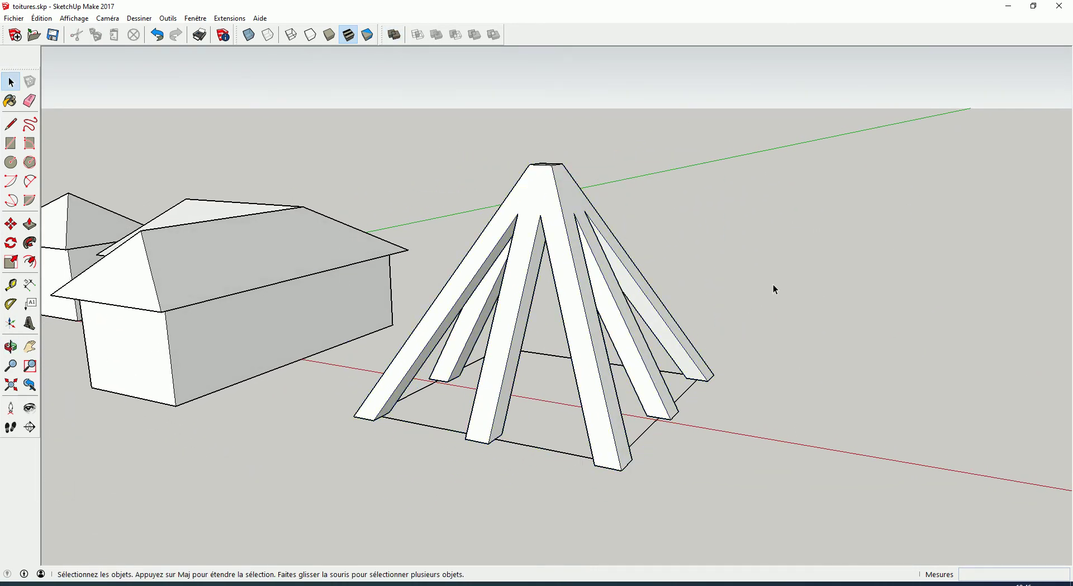
middle_click_drag(692, 299, 714, 328)
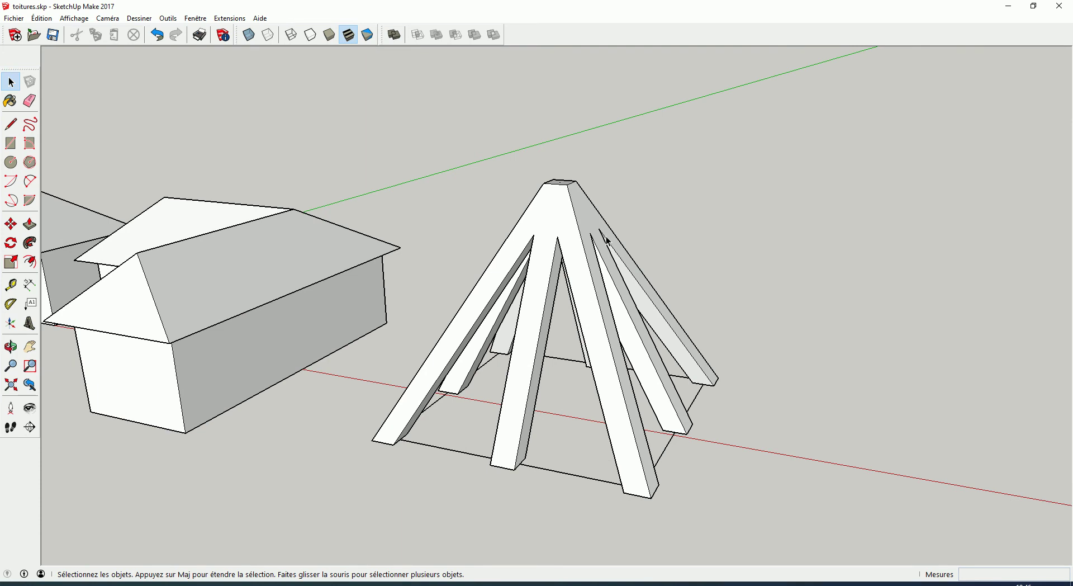
Open the merged rafter solid for editing.
scroll(617, 178, "up", 2)
scroll(587, 264, "up", 2)
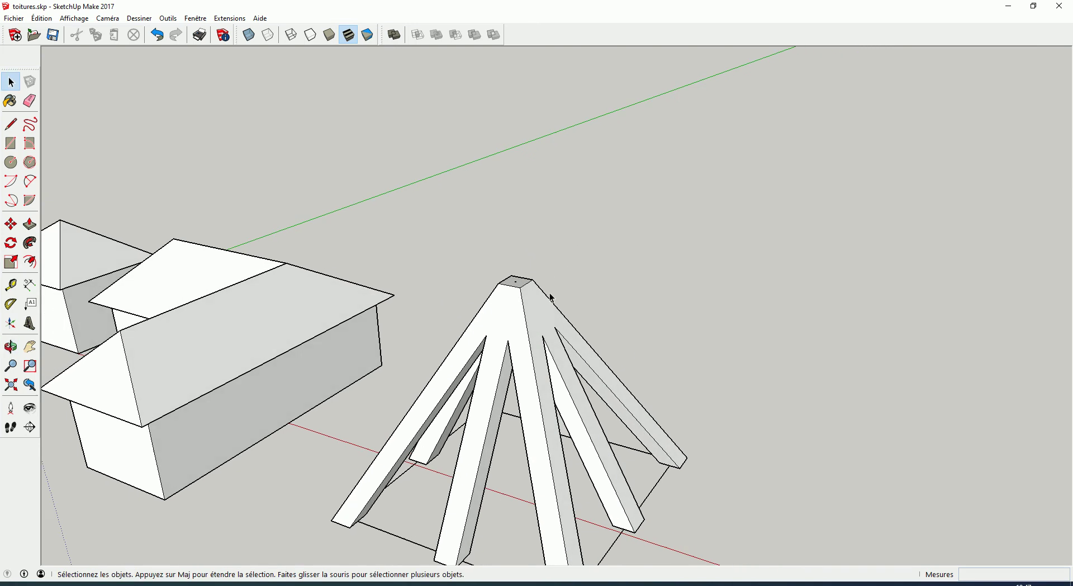
scroll(548, 297, "up", 1)
scroll(520, 283, "up", 1)
scroll(527, 287, "down", 1)
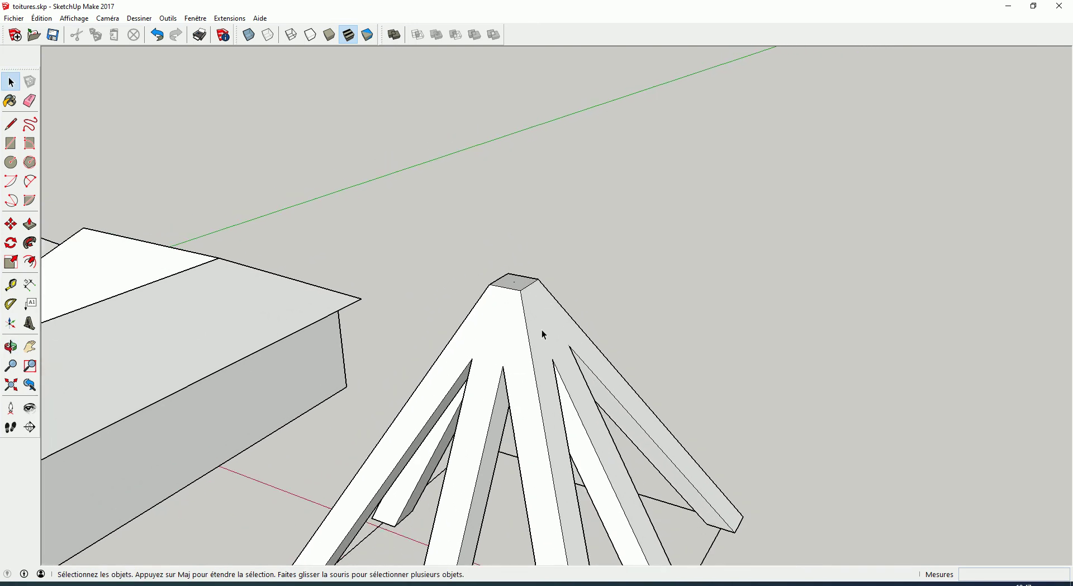
left_click(532, 320)
double_click(532, 320)
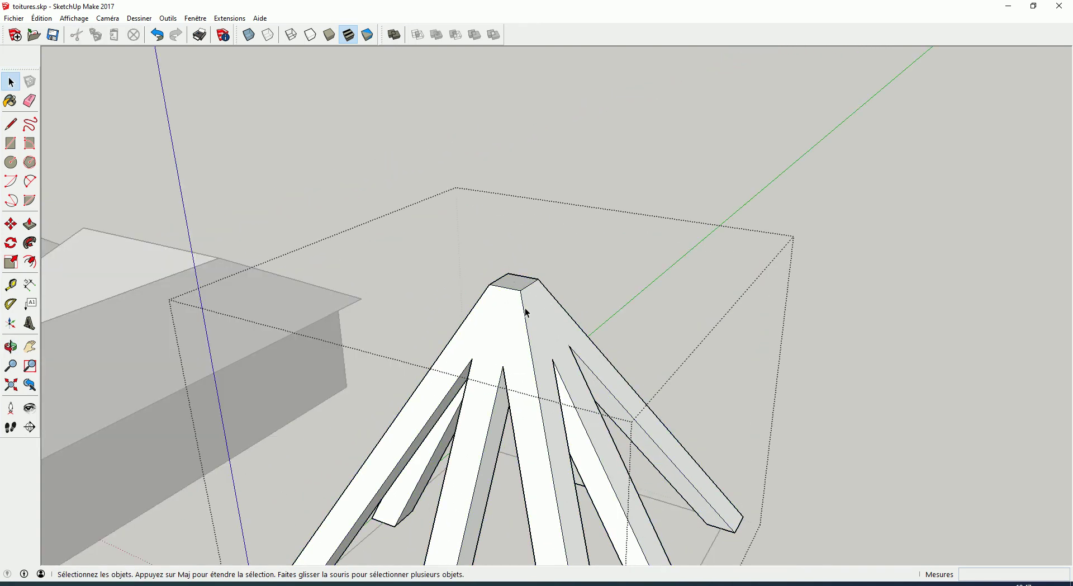
Draw two crossing diagonals corner to corner across the rafters' flat top.
scroll(515, 283, "up", 1)
scroll(517, 286, "up", 1)
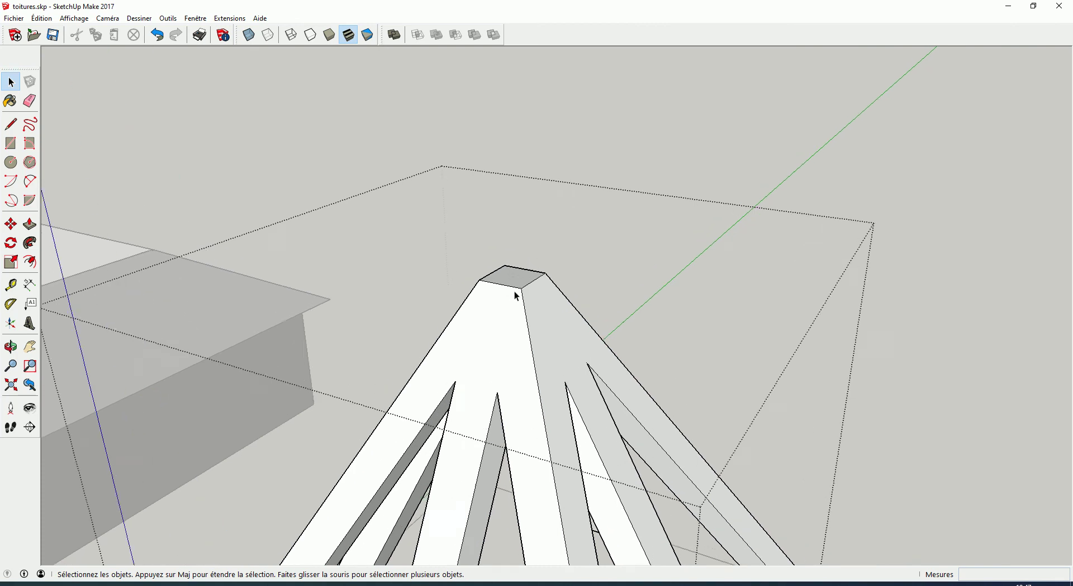
scroll(520, 287, "up", 1)
scroll(537, 289, "up", 1)
middle_click_drag(539, 291, 532, 330)
key("l")
left_click(451, 351)
left_click(542, 337)
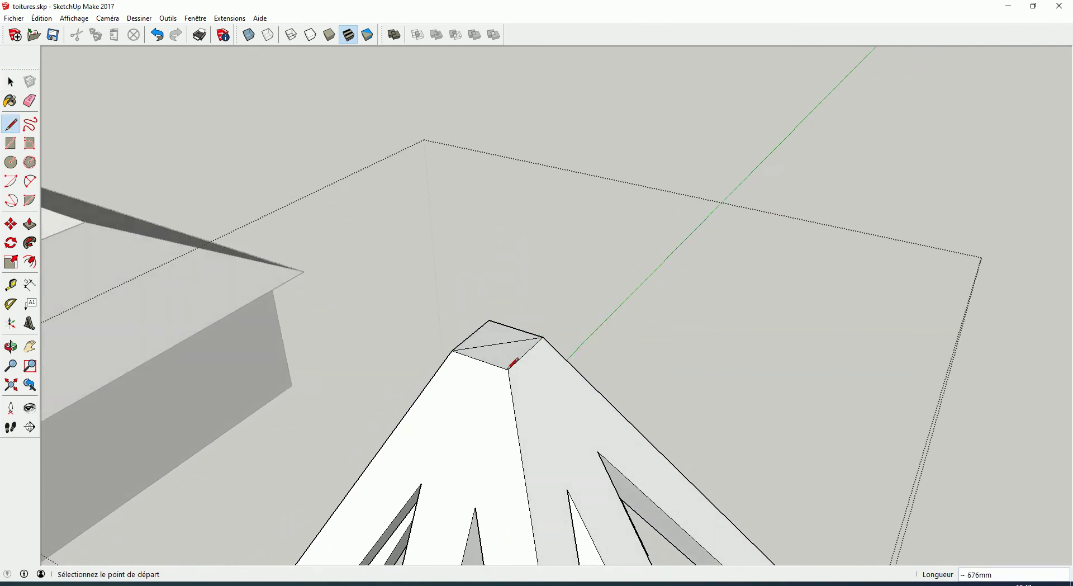
left_click(507, 369)
left_click(490, 320)
Lift the diagonals' crossing point about 471mm upward into a peak.
key("space")
key("m")
left_click(498, 343)
left_click(478, 286)
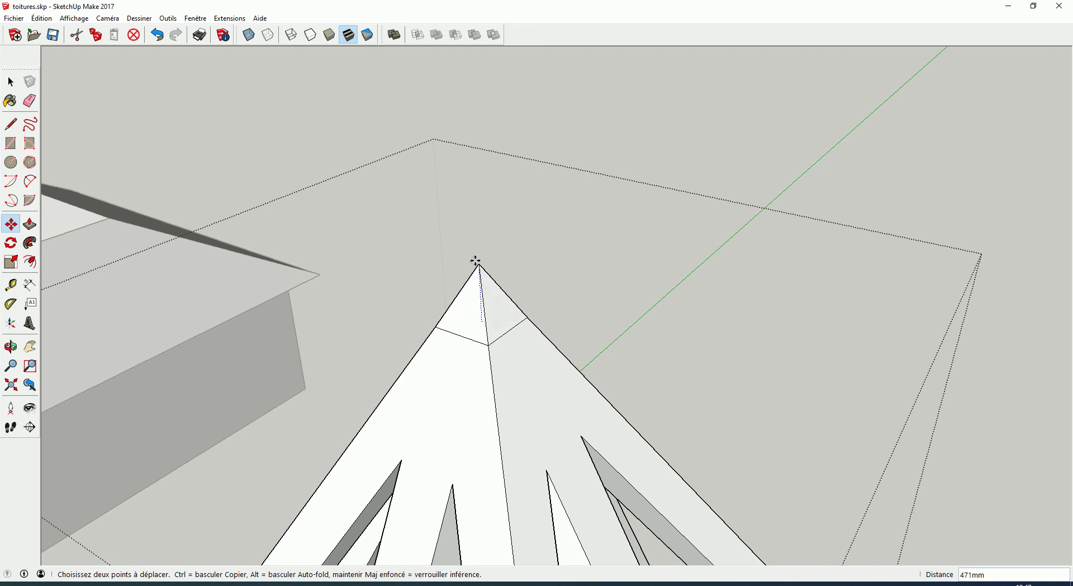
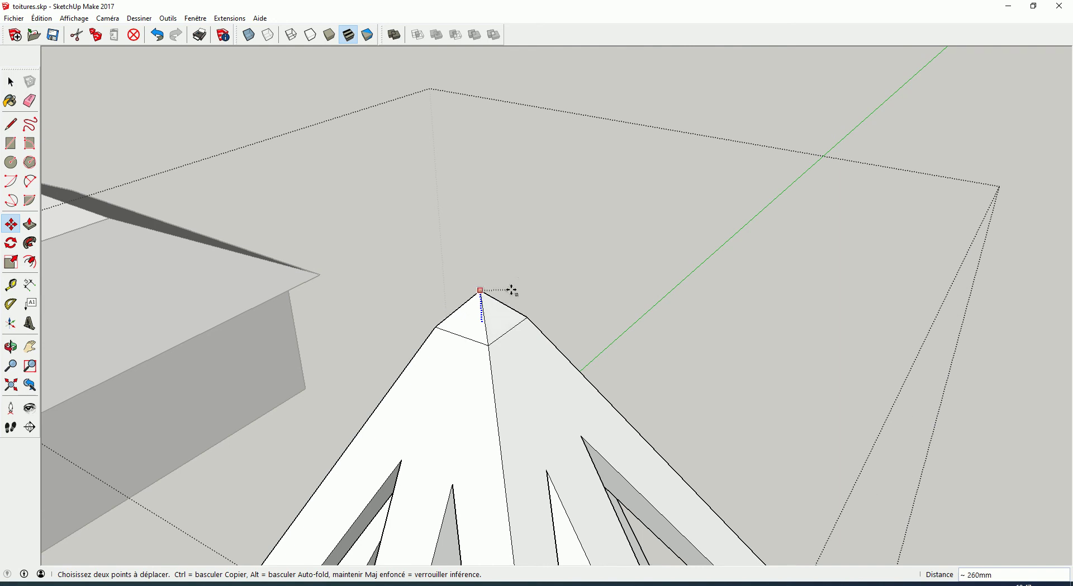
Delete the two stray short edges at the pyramid apex and close the edited group.
left_click(545, 335)
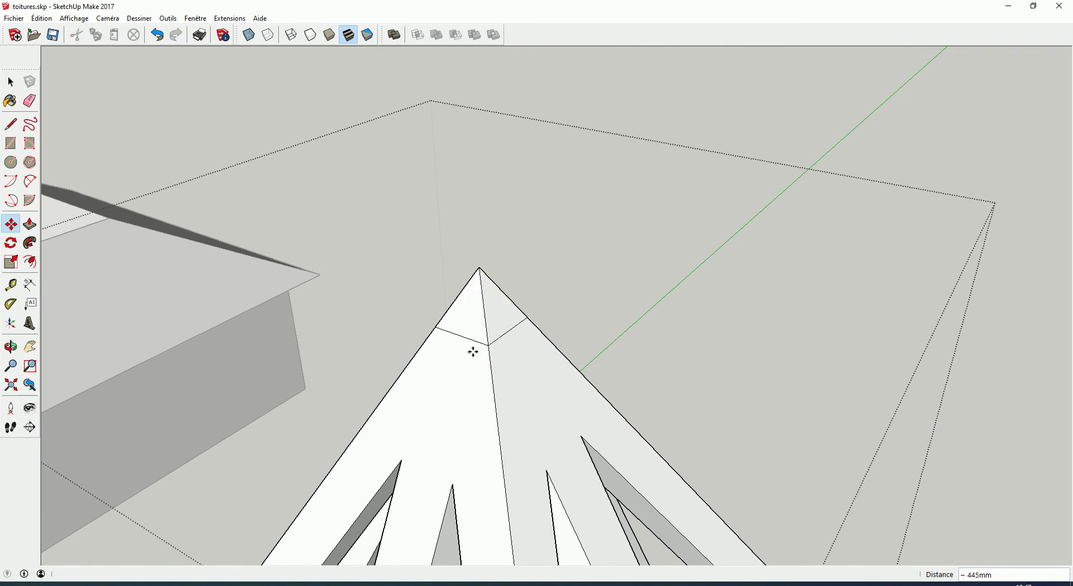
key("space")
mouse_move(438, 374)
middle_mouse_down()
mouse_move(503, 340)
mouse_move(504, 272)
middle_mouse_up()
left_click_drag(507, 229, 644, 309)
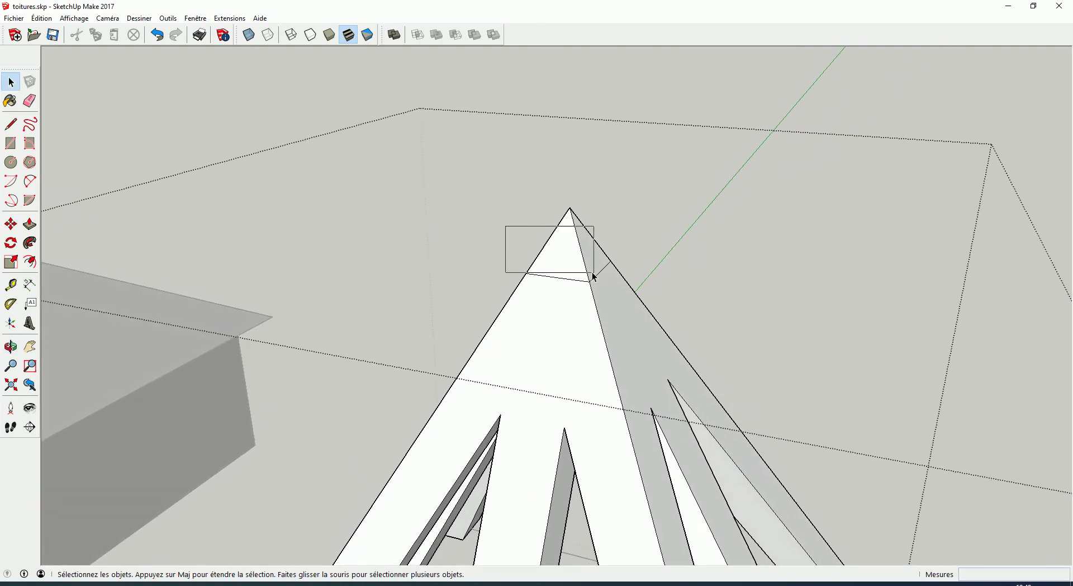
key("Delete")
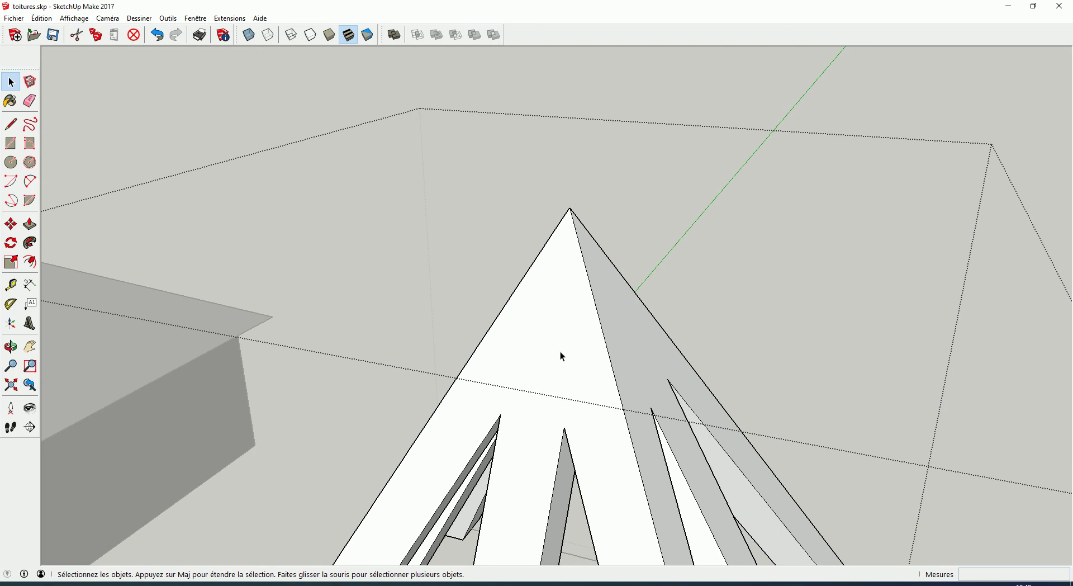
mouse_move(597, 383)
middle_mouse_down()
mouse_move(603, 390)
mouse_move(839, 312)
middle_mouse_up()
scroll(606, 391, "down", 2)
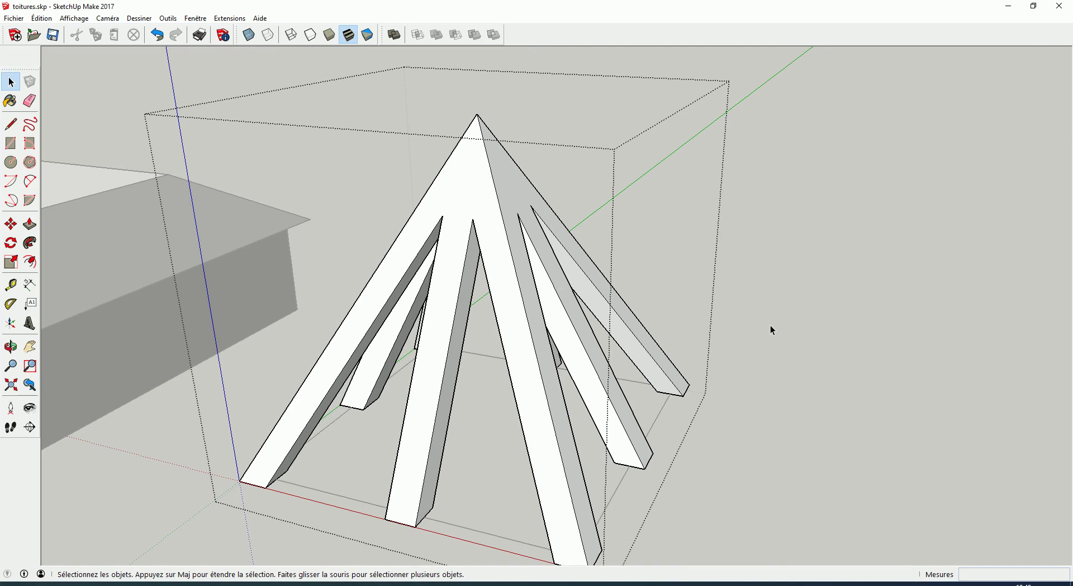
left_click(770, 325)
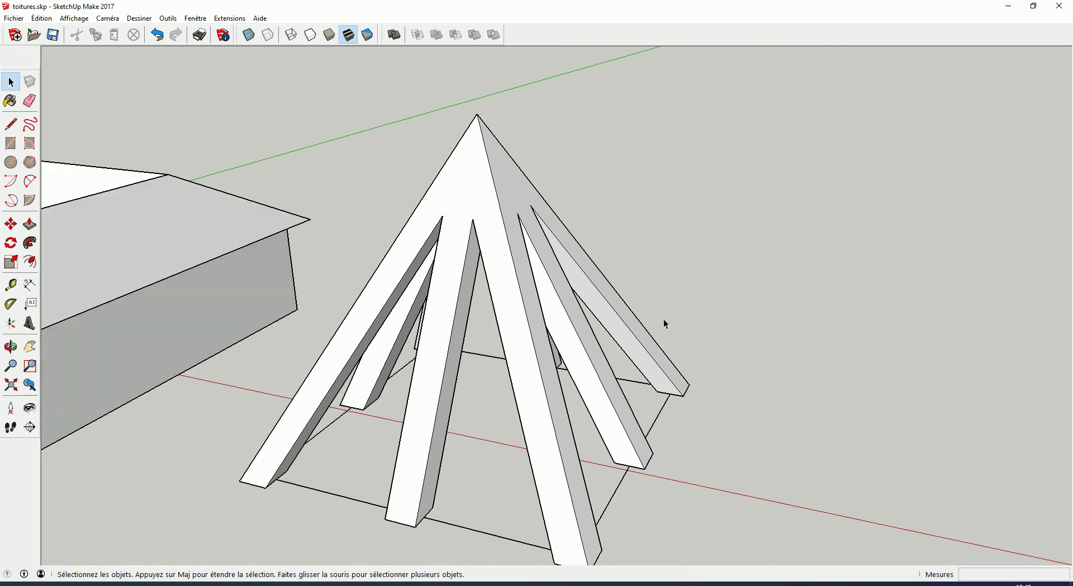
Draw a 5511 mm square spanning between the rafter feet.
scroll(618, 415, "up", 2)
mouse_move(599, 412)
middle_mouse_down()
mouse_move(626, 365)
mouse_move(522, 414)
middle_mouse_up()
key("r")
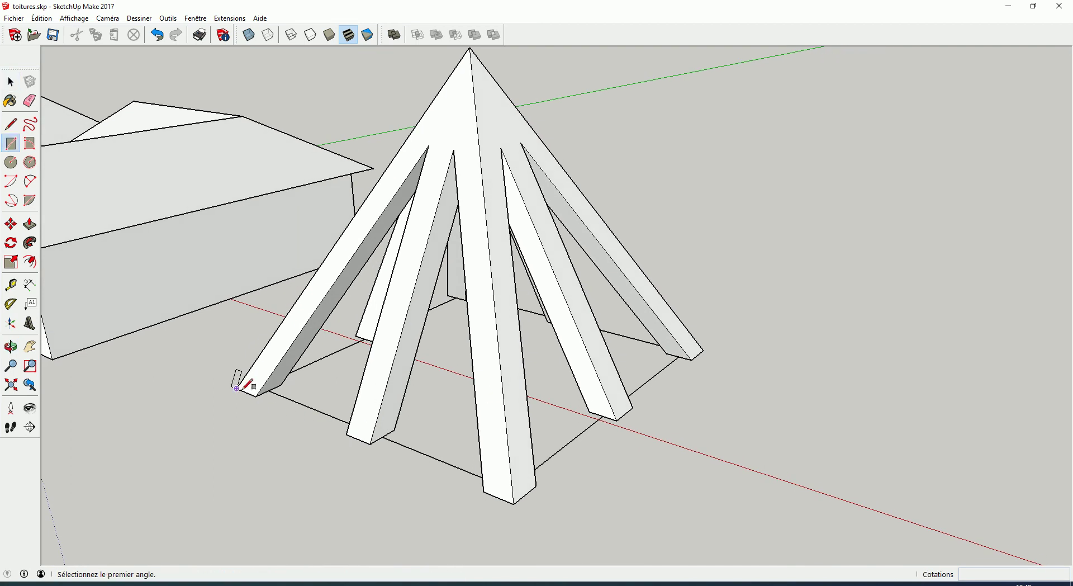
left_click(237, 387)
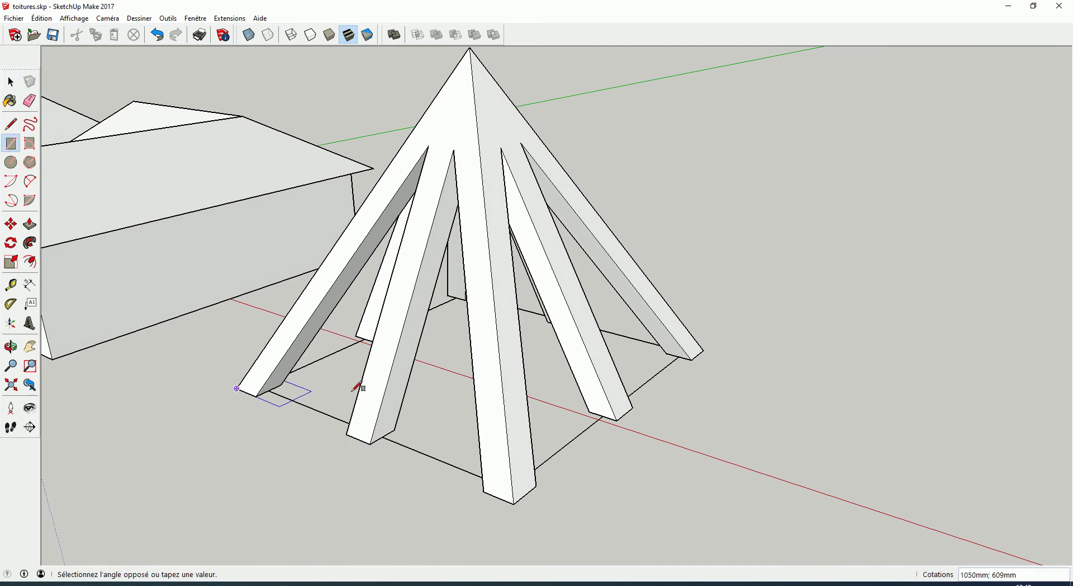
left_click(703, 352)
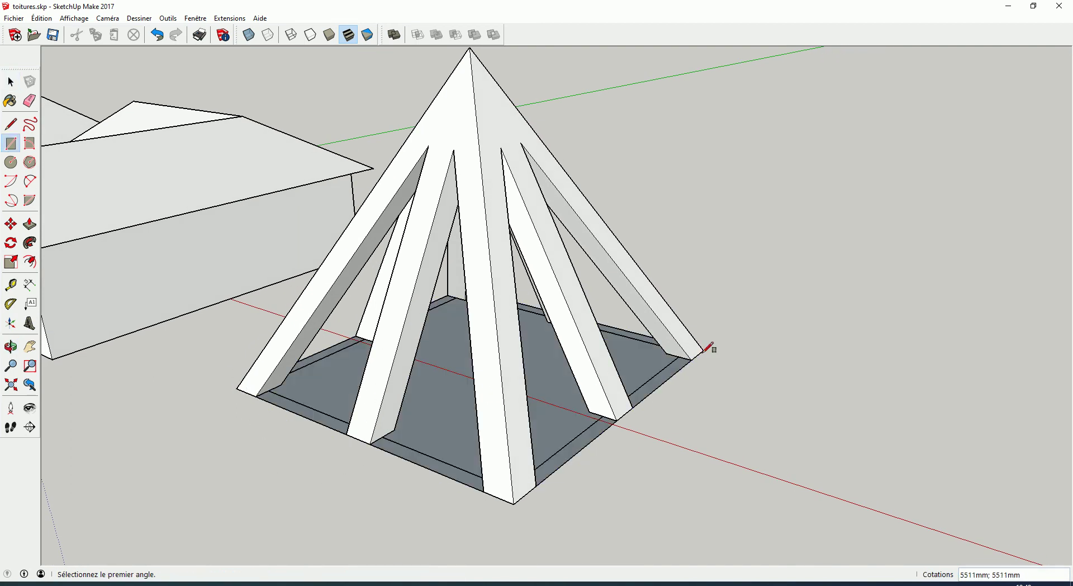
Push/Pull the square upward into a thick base slab.
key("p")
left_click(638, 381)
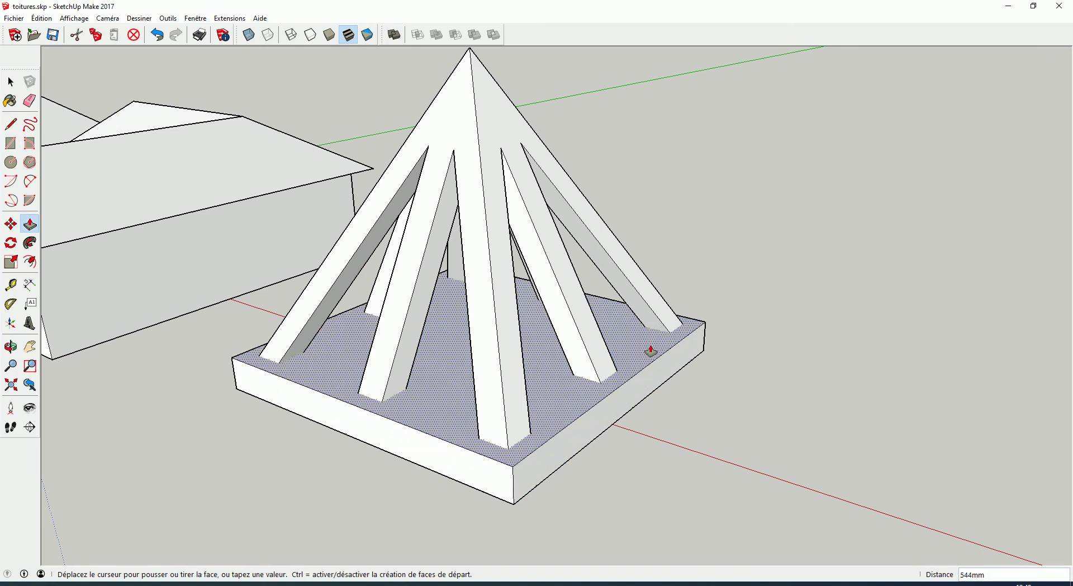
left_click(650, 350)
key("space")
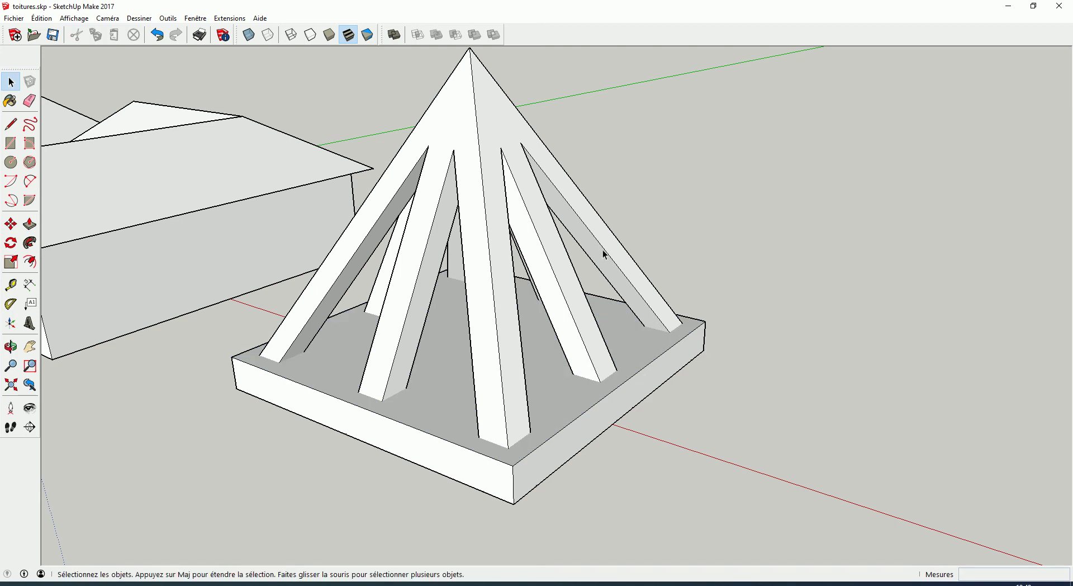
left_click(633, 348)
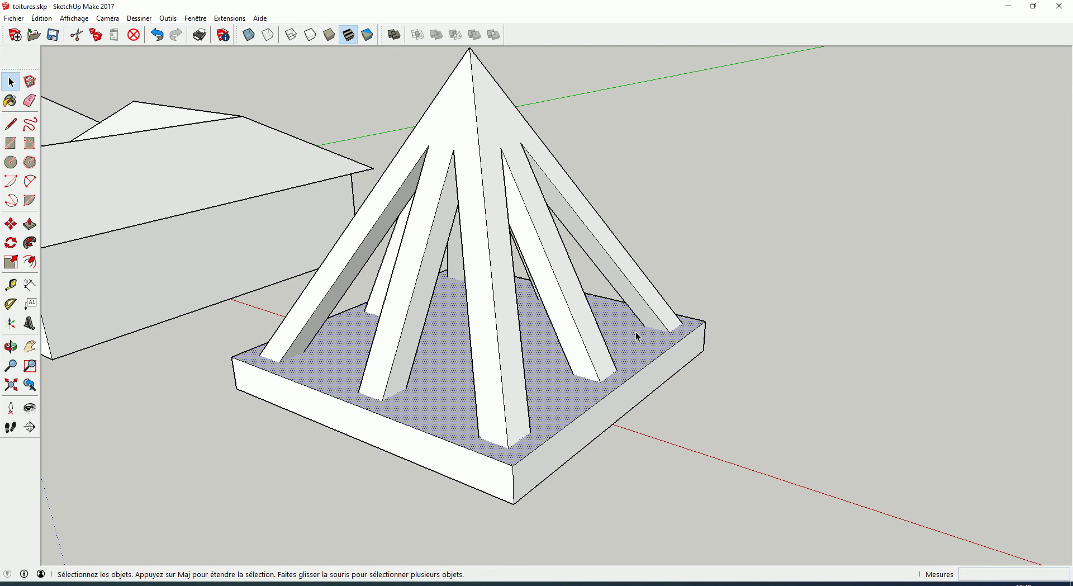
Shrink the slab's top face about its centre to roughly 0.87.
key("s")
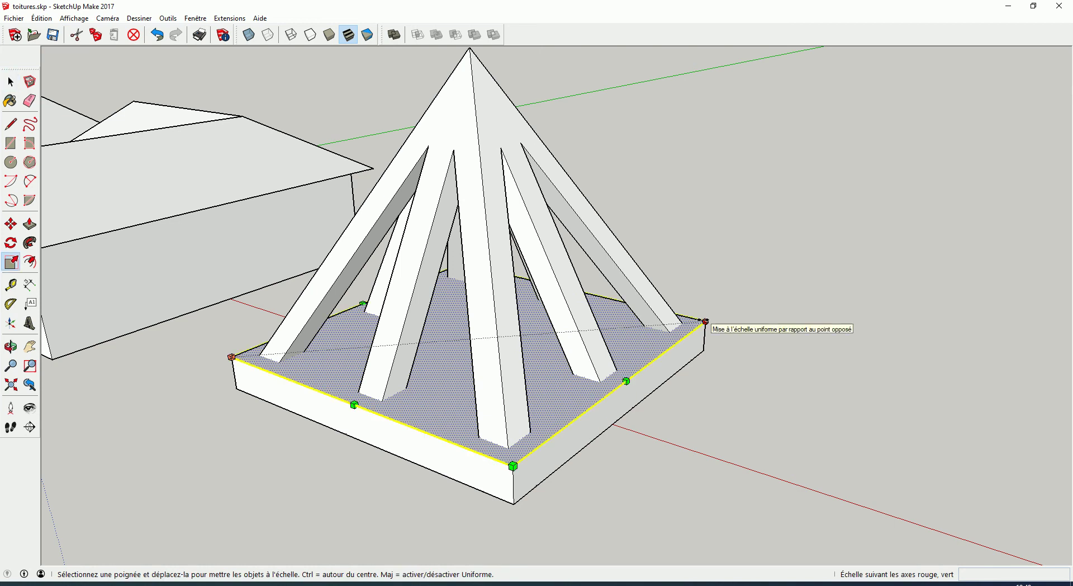
key("ctrl")
left_click_drag(706, 321, 678, 319)
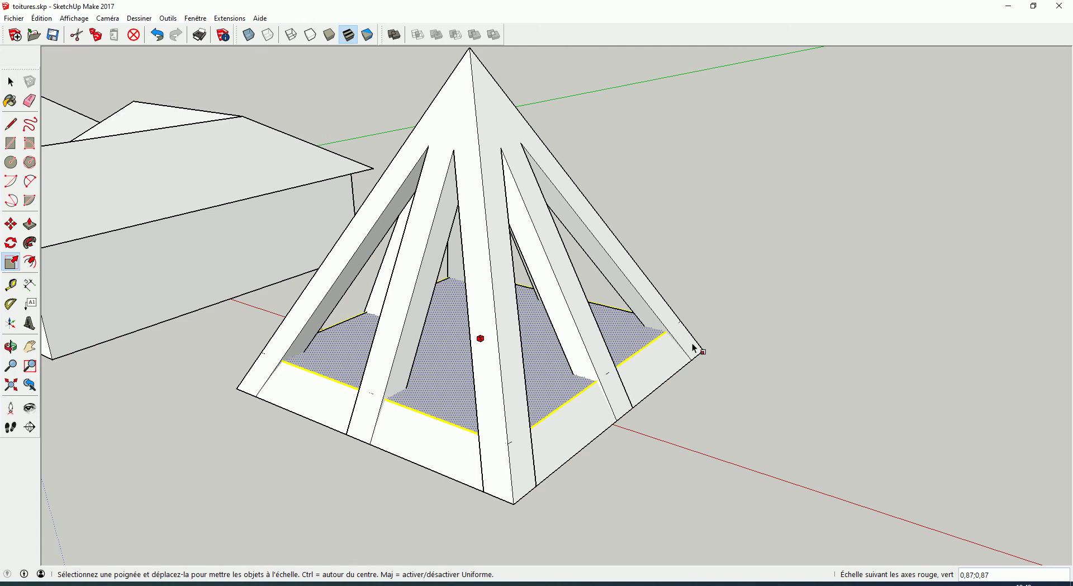
scroll(688, 346, "up", 1)
key("l")
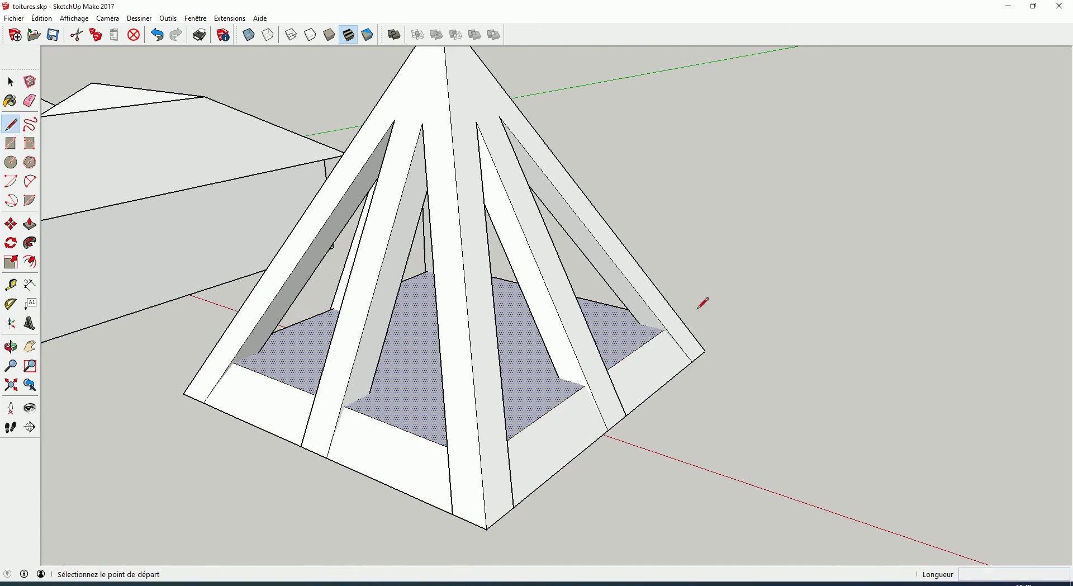
scroll(698, 308, "up", 3)
scroll(693, 316, "up", 2)
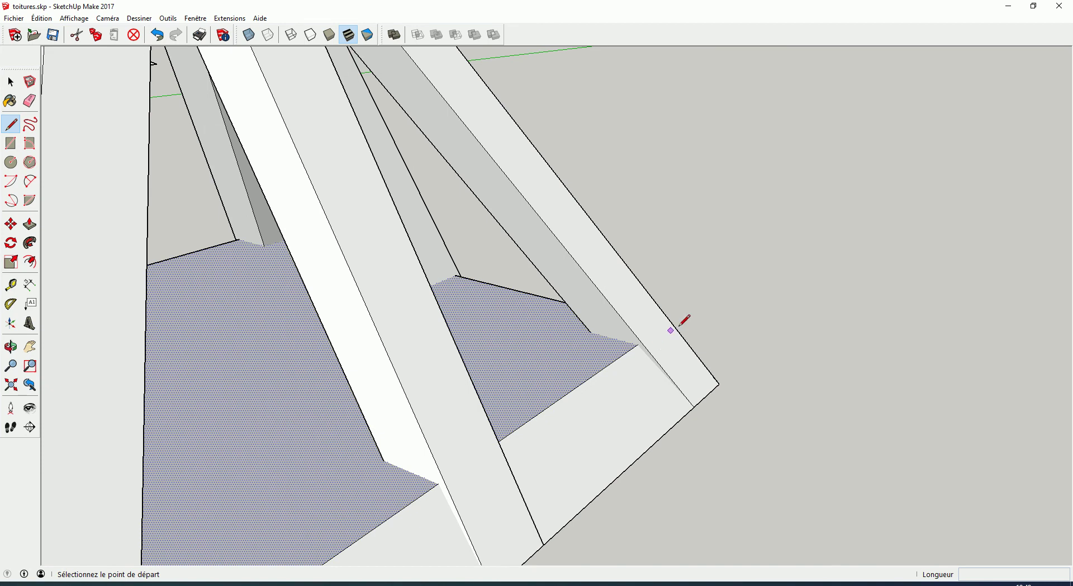
left_click(674, 326)
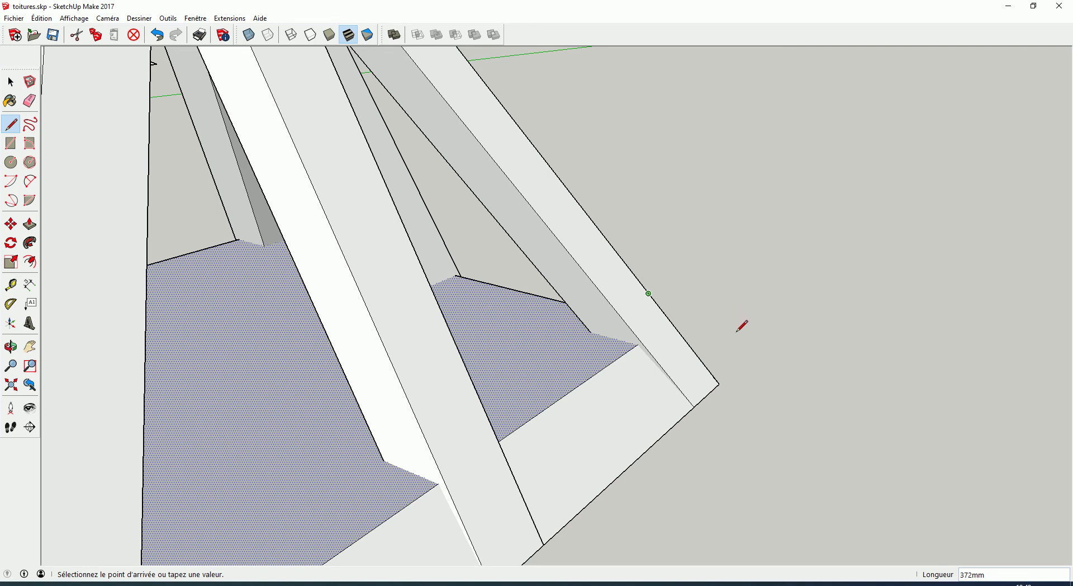
key("space")
left_click(690, 323)
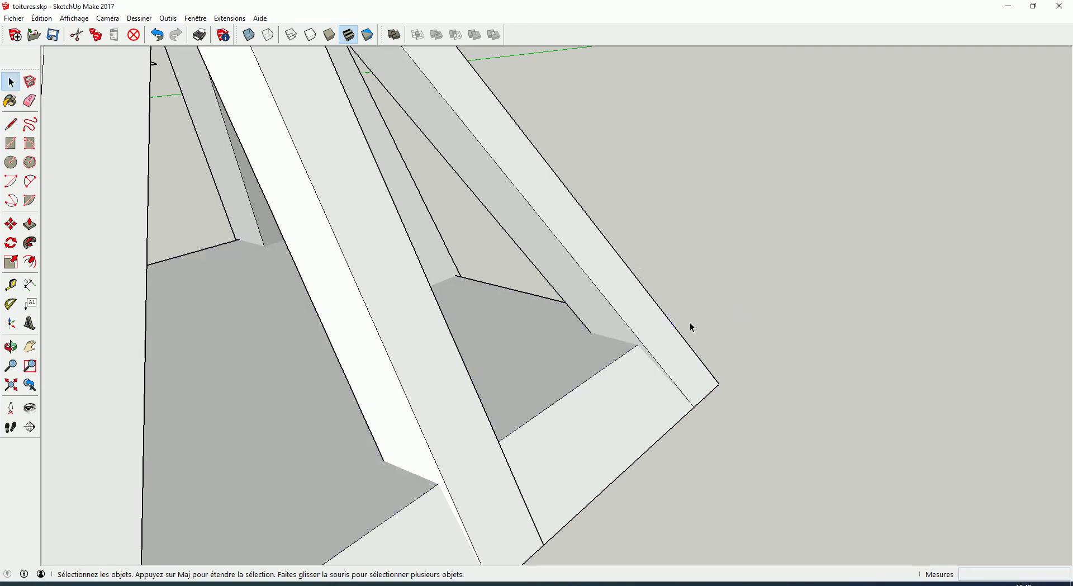
Scale the inner floor outline out to the rafter endpoint.
mouse_move(695, 323)
middle_mouse_down()
mouse_move(606, 346)
mouse_move(333, 382)
mouse_move(386, 346)
mouse_move(574, 350)
mouse_move(706, 302)
mouse_move(694, 364)
mouse_move(696, 352)
mouse_move(540, 359)
middle_mouse_up()
left_click(521, 340)
key("s")
left_click(503, 334)
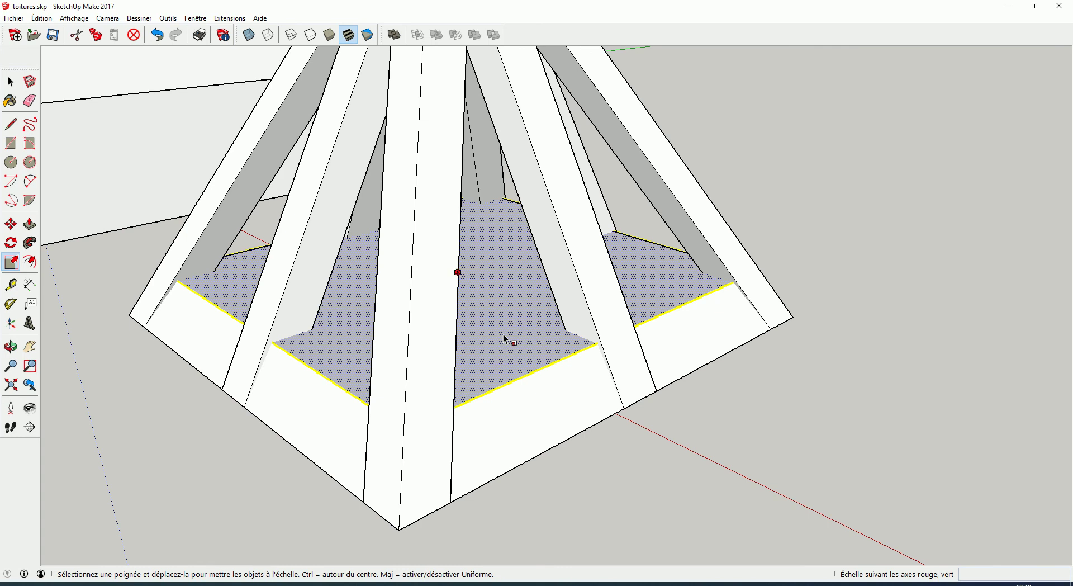
left_click(754, 273)
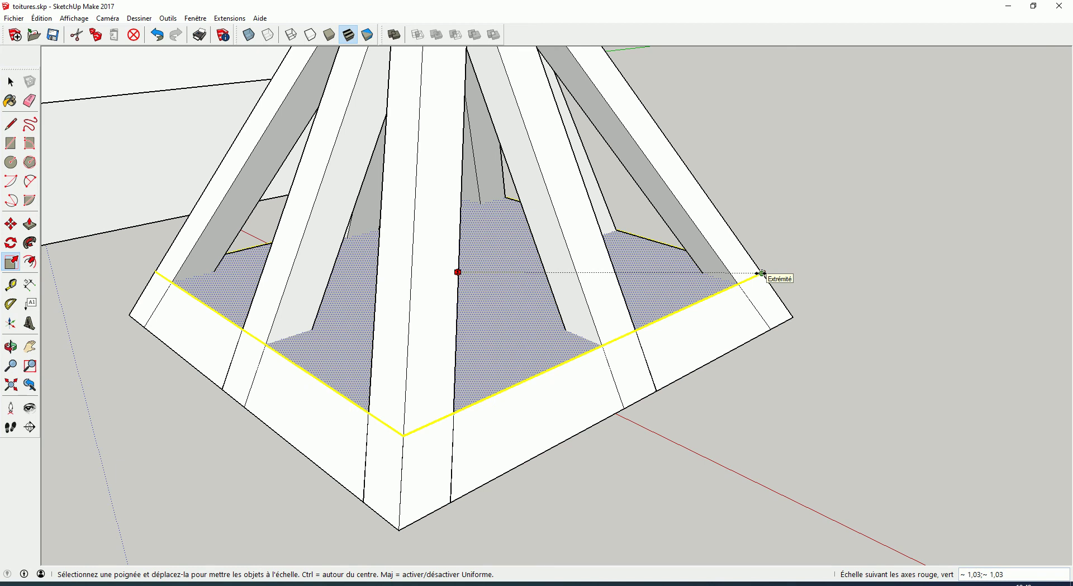
left_click(762, 273)
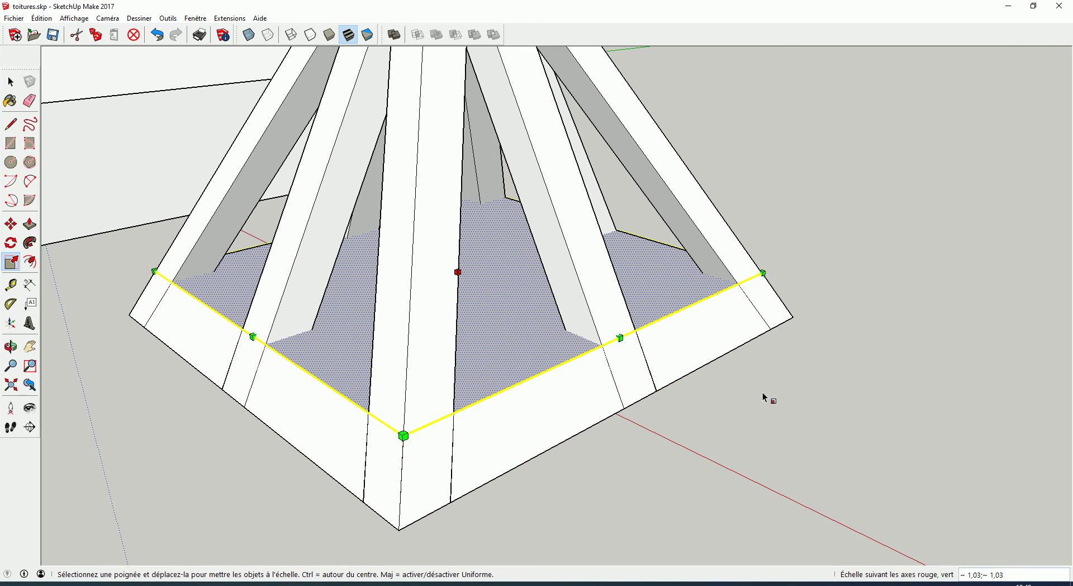
Orbit around the base to inspect the reshaped lower band.
key("space")
mouse_move(628, 427)
middle_mouse_down()
mouse_move(766, 352)
mouse_move(738, 383)
mouse_move(669, 369)
middle_mouse_up()
scroll(541, 319, "up", 2)
scroll(541, 316, "up", 2)
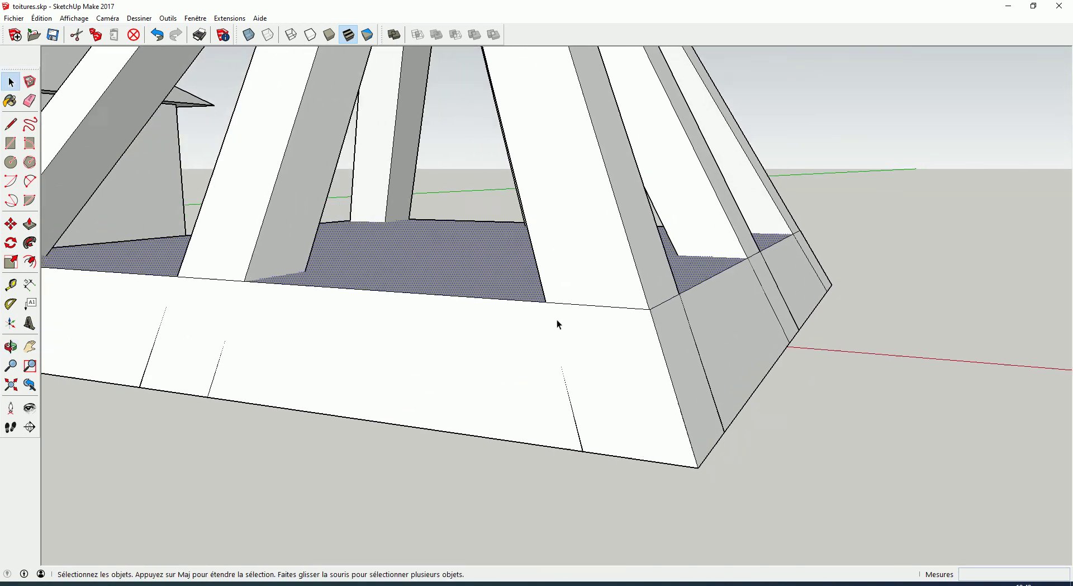
scroll(557, 320, "up", 1)
scroll(623, 363, "down", 2)
middle_click_drag(740, 340, 552, 412)
Undo the reshaping so the base is a straight-sided solid slab again.
key("ctrl+z")
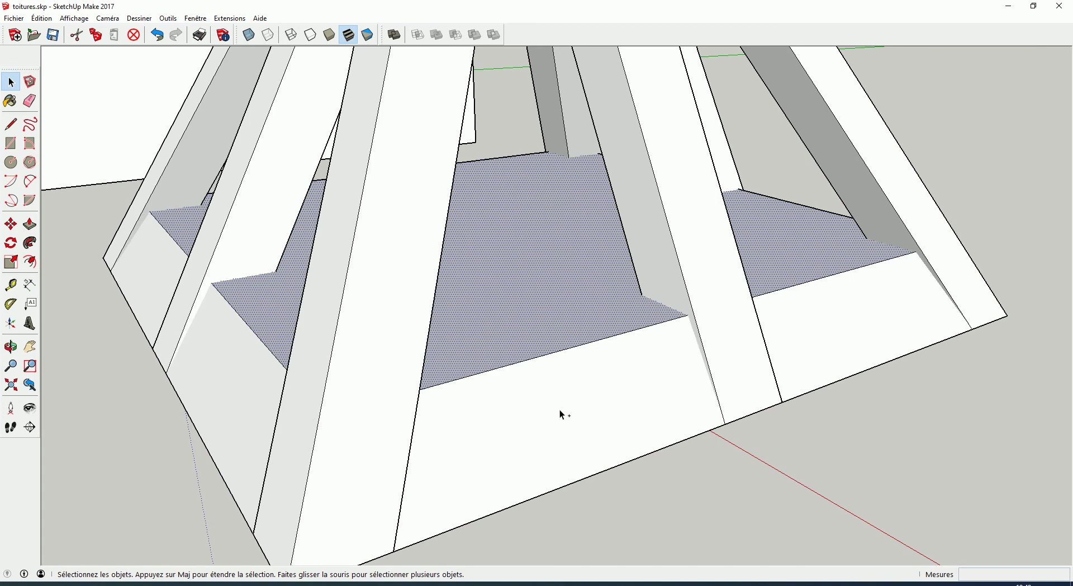
key("ctrl+z")
key("ctrl+z")
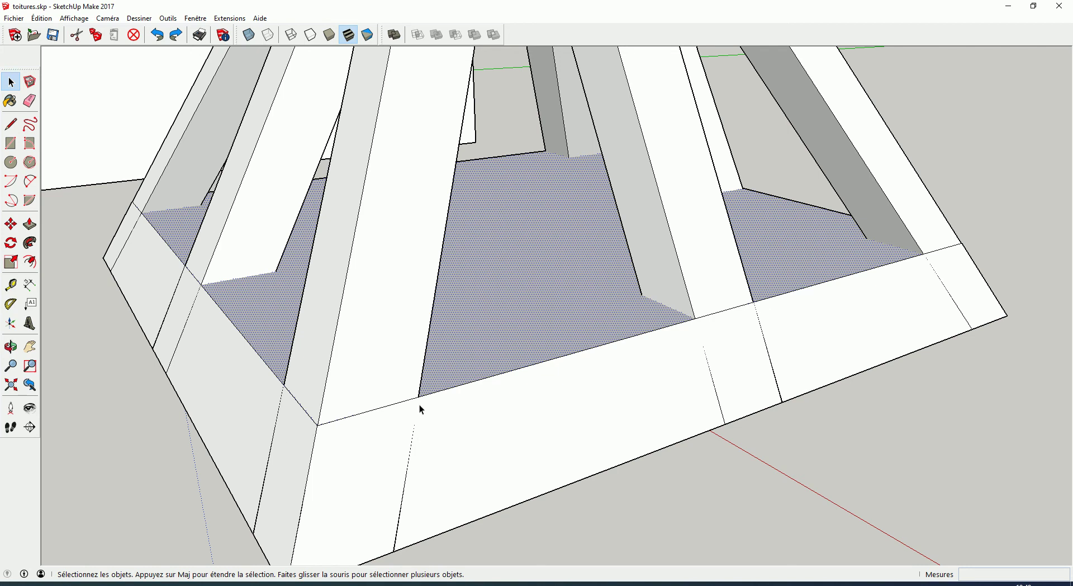
key("ctrl+y")
key("ctrl+z")
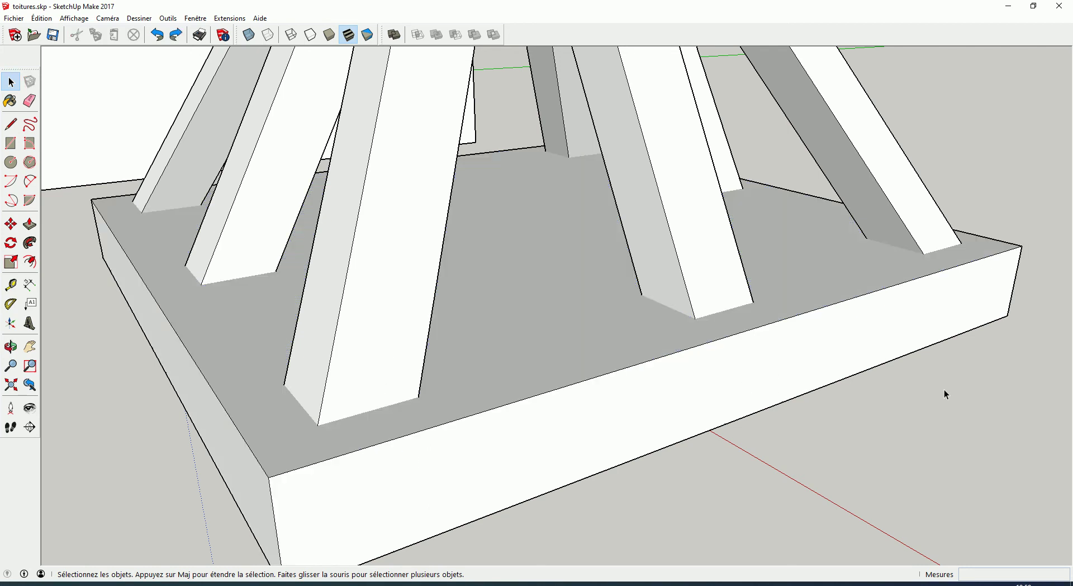
key("l")
left_click(962, 242)
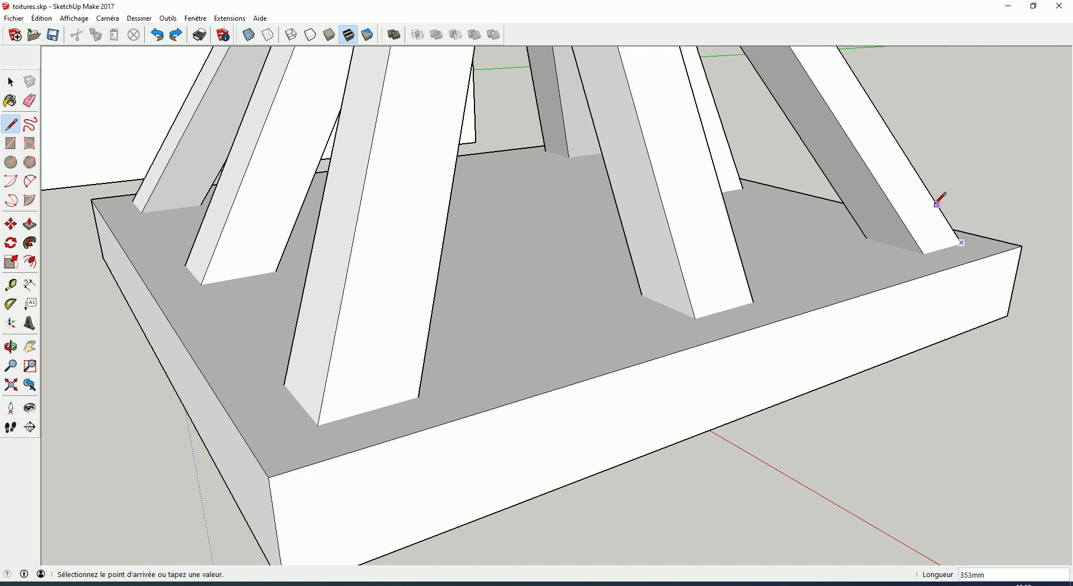
left_click(959, 183)
key("space")
left_click(598, 325)
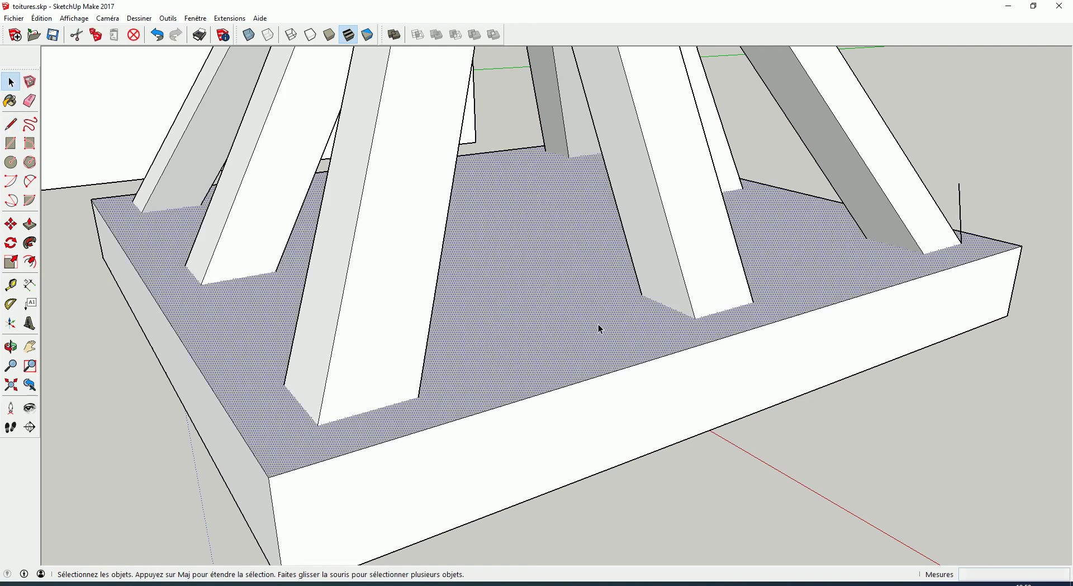
key("s")
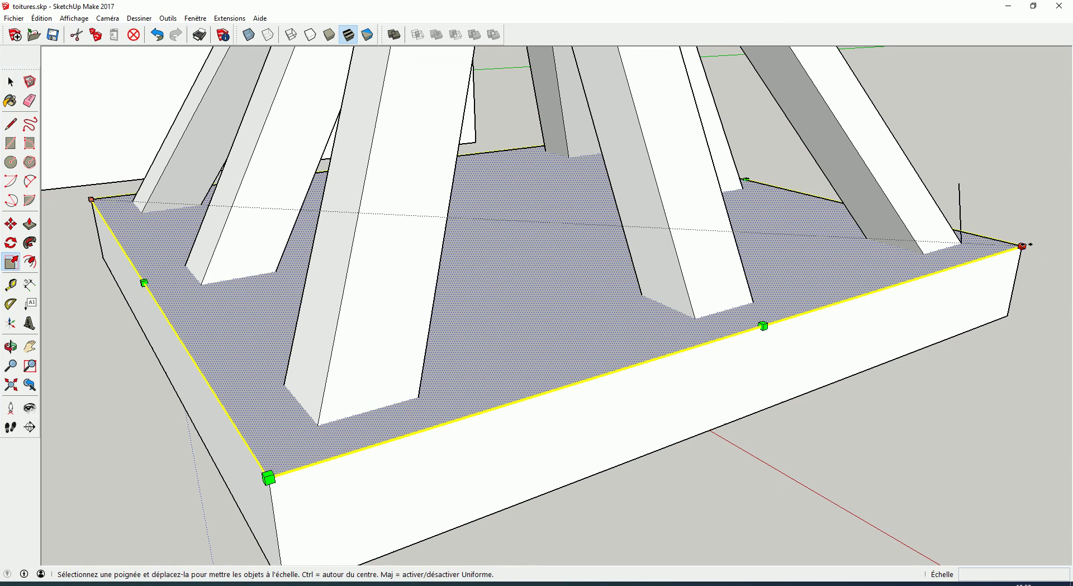
mouse_move(1023, 246)
left_mouse_down("ctrl")
mouse_move(962, 244)
mouse_move(1023, 246)
left_mouse_up("ctrl")
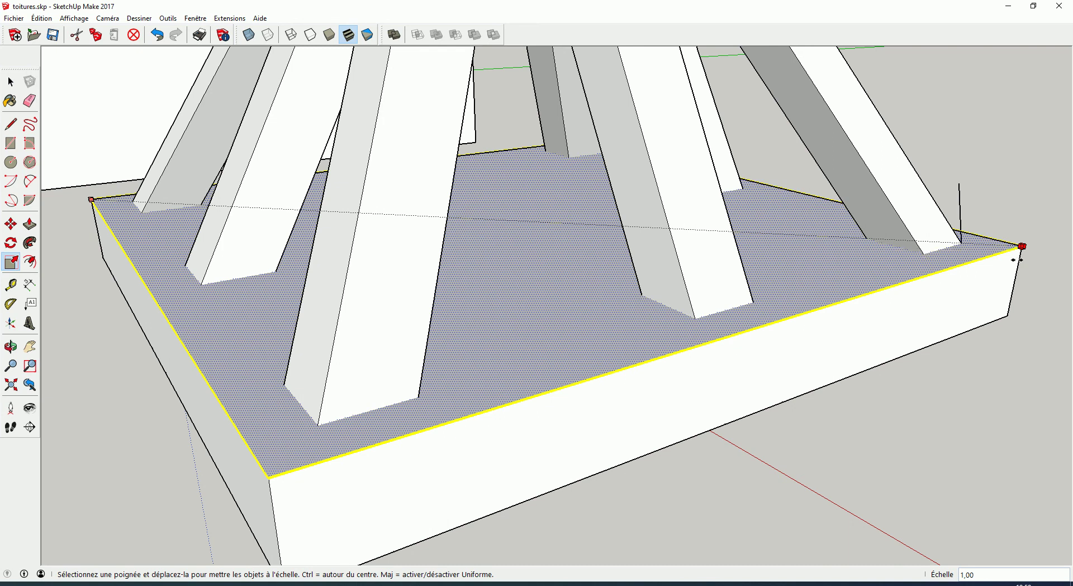
key("space")
left_click(978, 226)
left_click(960, 216)
key("Delete")
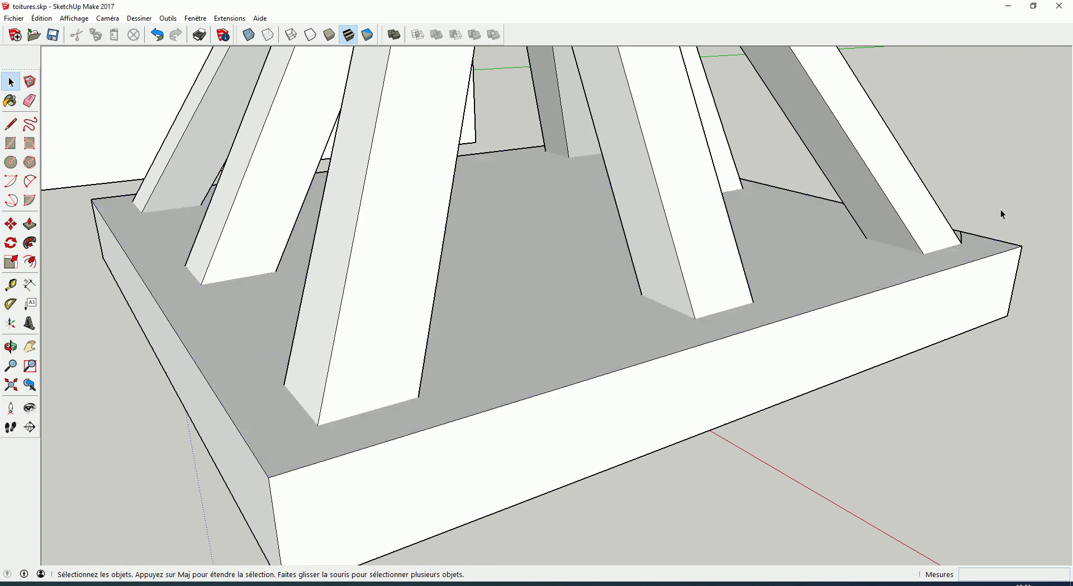
Draw a short vertical guide line at the base's far corner.
middle_click_drag(884, 283, 954, 259)
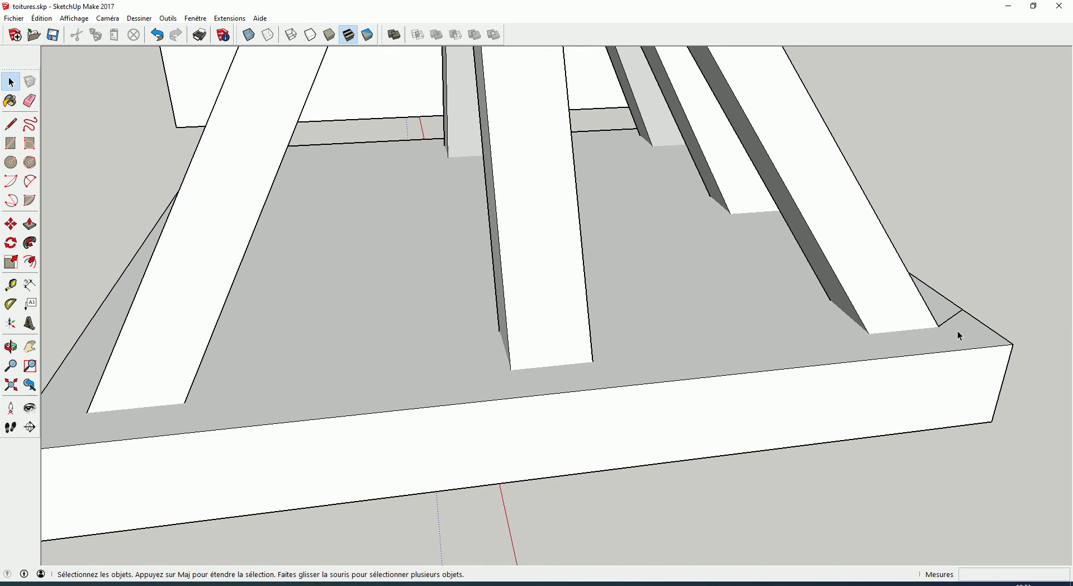
key("e")
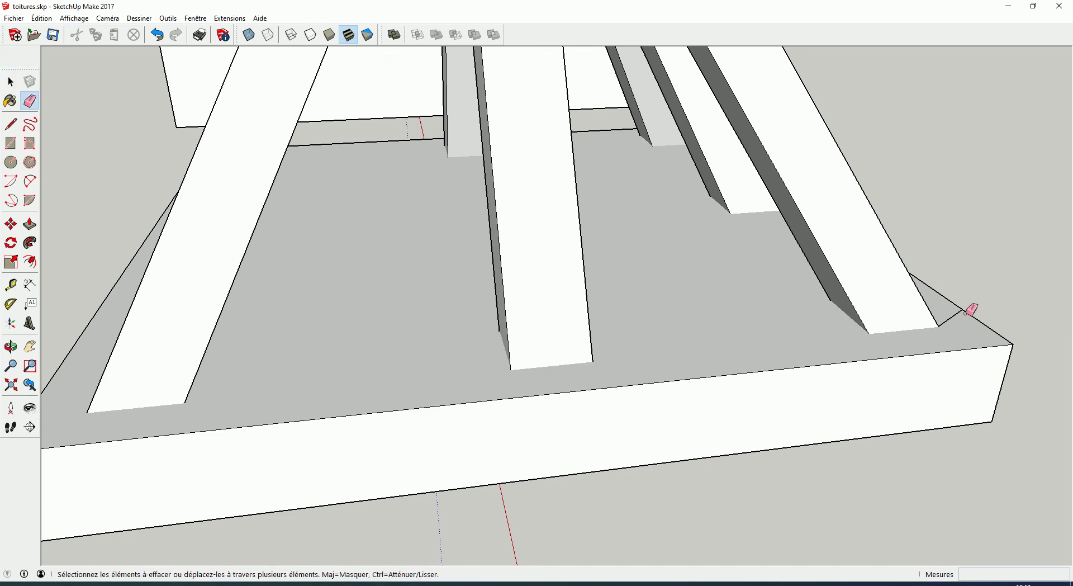
key("l")
left_click(938, 325)
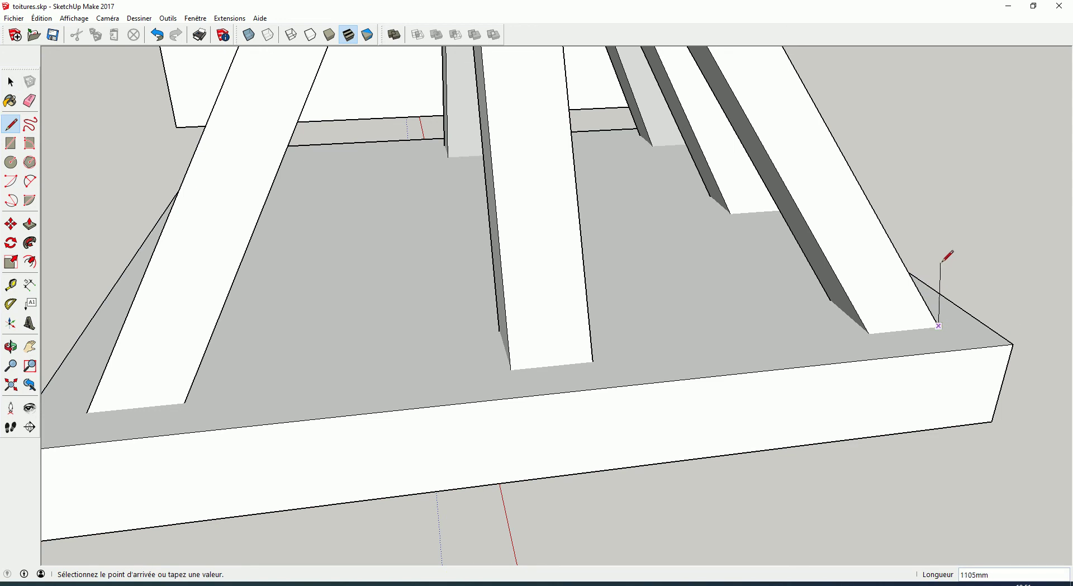
left_click(949, 278)
mouse_move(781, 469)
middle_mouse_down()
mouse_move(839, 469)
mouse_move(809, 421)
middle_mouse_up()
Scale the base's top face to about 0.89 so its sides slope with the rafters.
key("space")
double_click(756, 311)
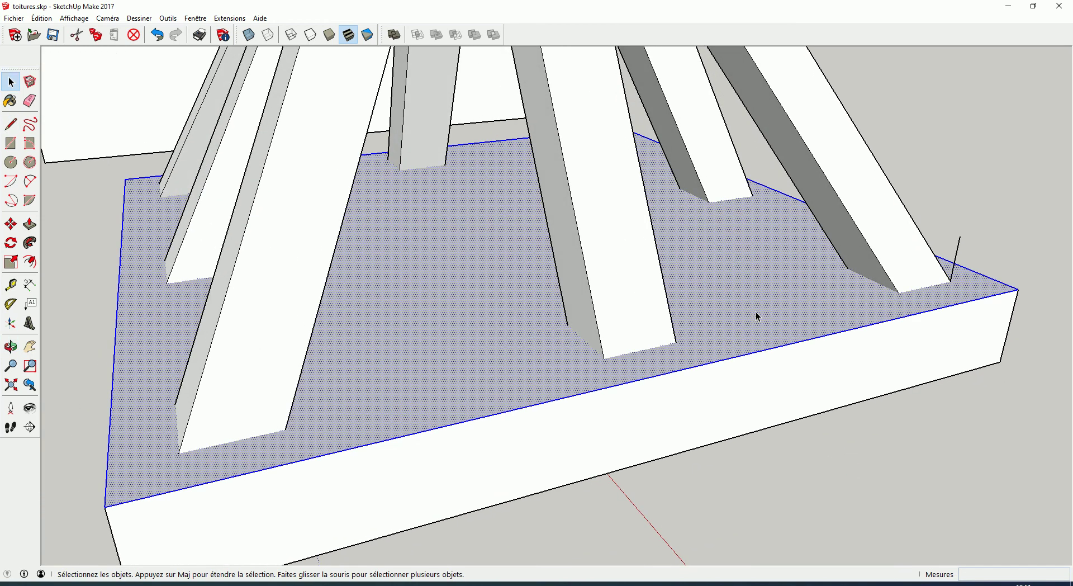
key("Escape")
left_click(762, 311)
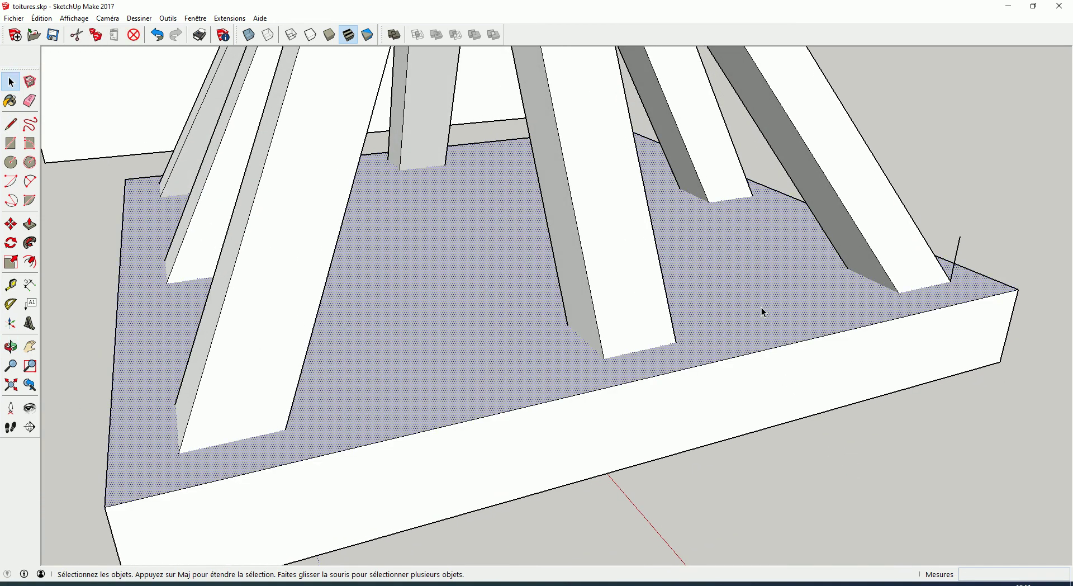
key("s")
left_click_drag(1018, 290, 950, 281)
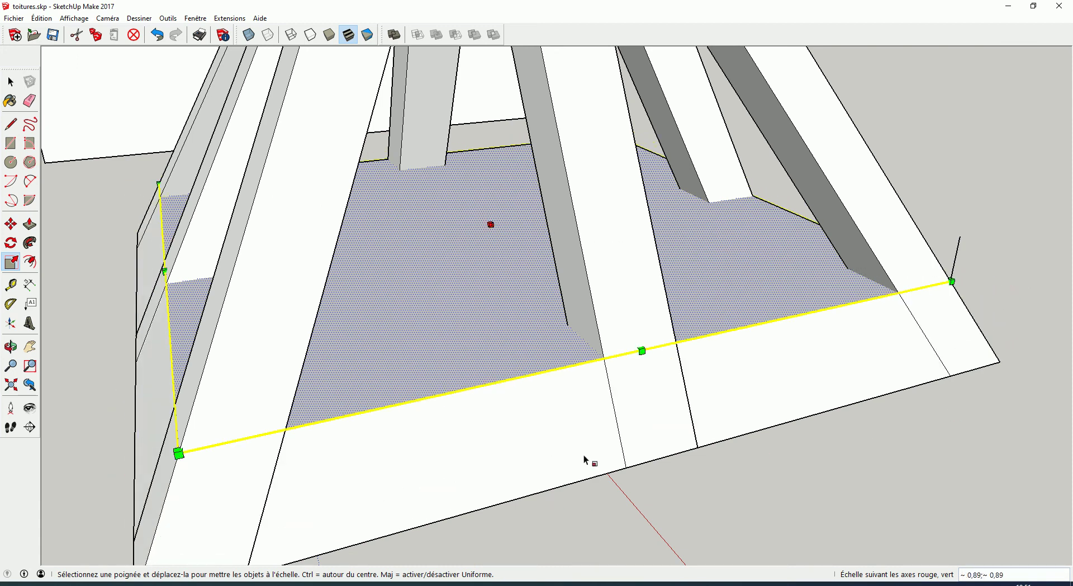
middle_click_drag(598, 471, 634, 352)
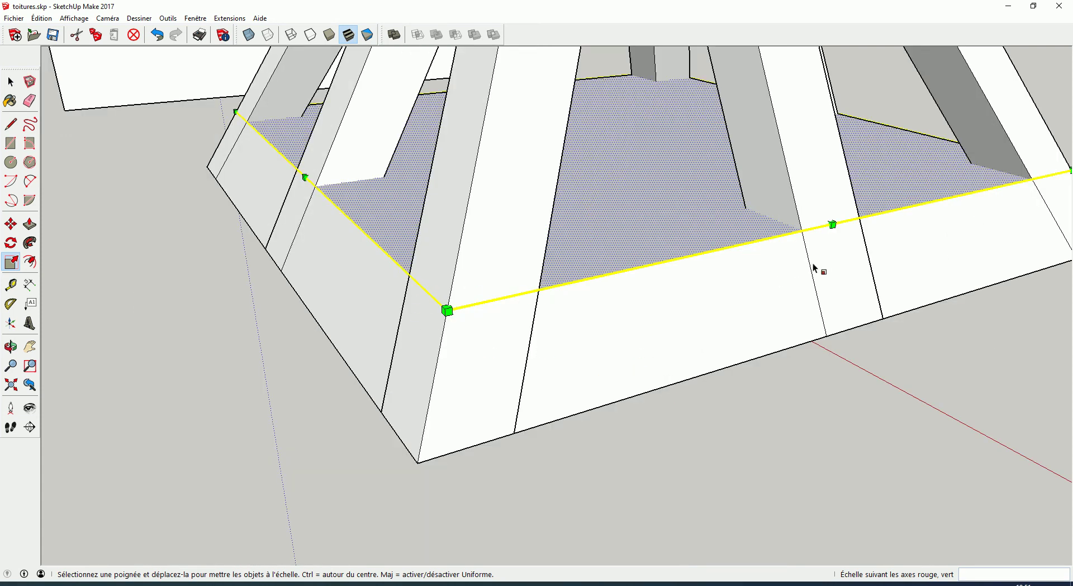
scroll(834, 339, "down", 3)
middle_click_drag(825, 390, 732, 445)
key("space")
left_click(730, 448)
left_click(726, 442)
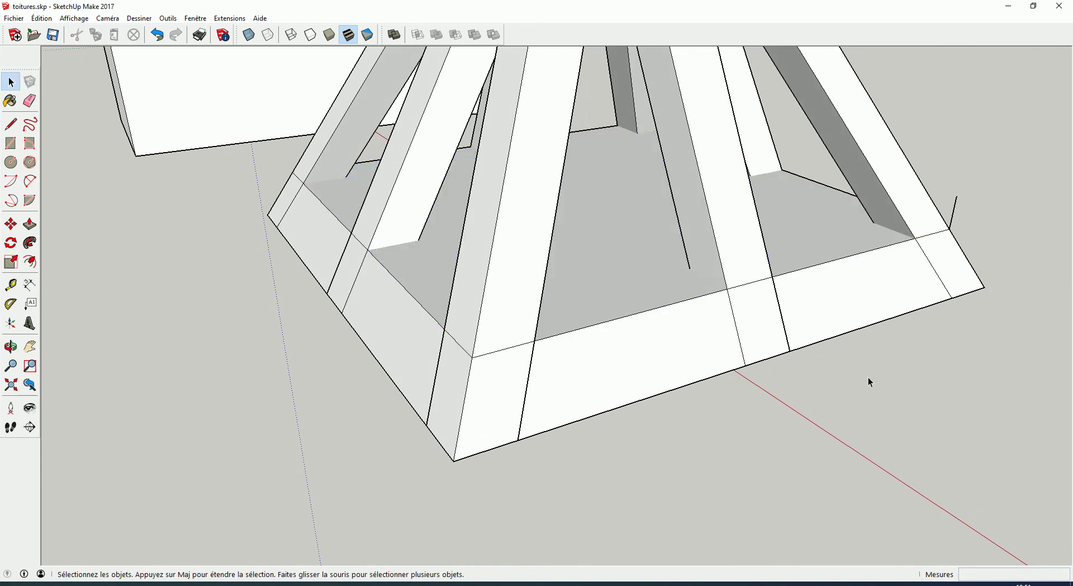
Erase the stray corner line and draw a 3960 mm square on the slab's inner floor.
key("e")
left_click(954, 208)
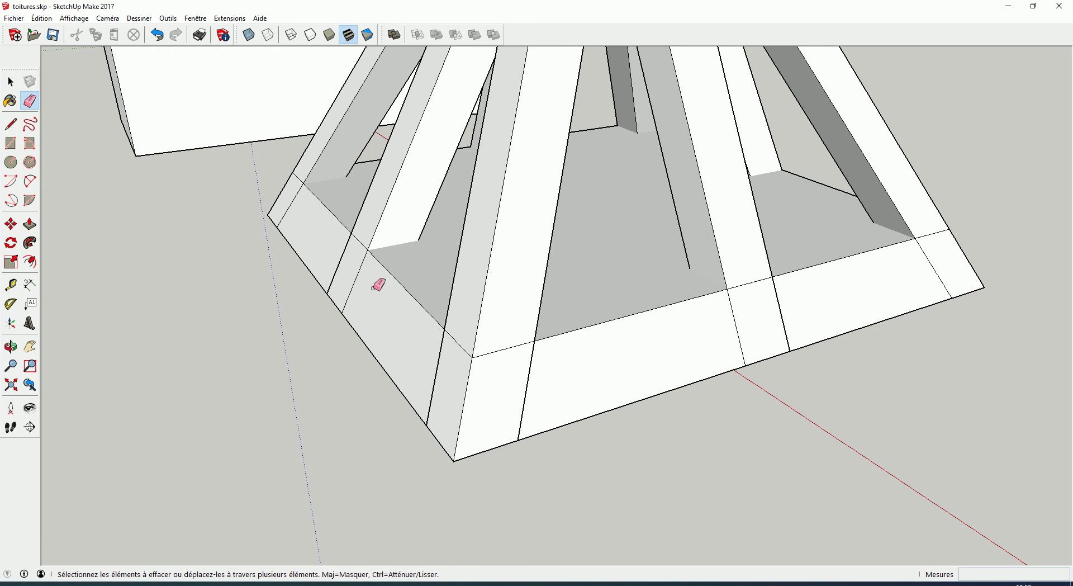
key("space")
left_click(29, 261)
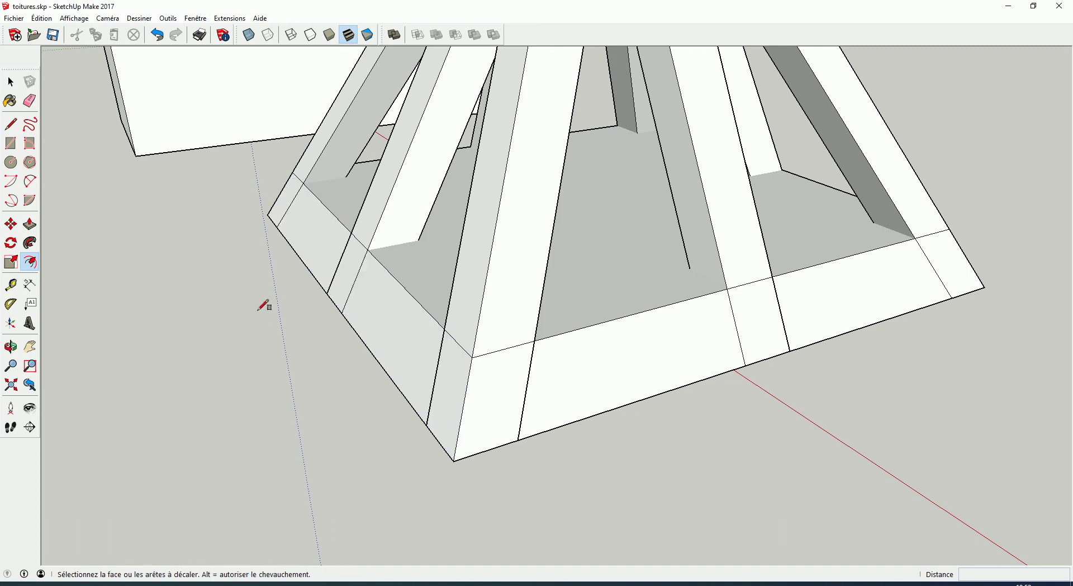
key("r")
left_click(346, 177)
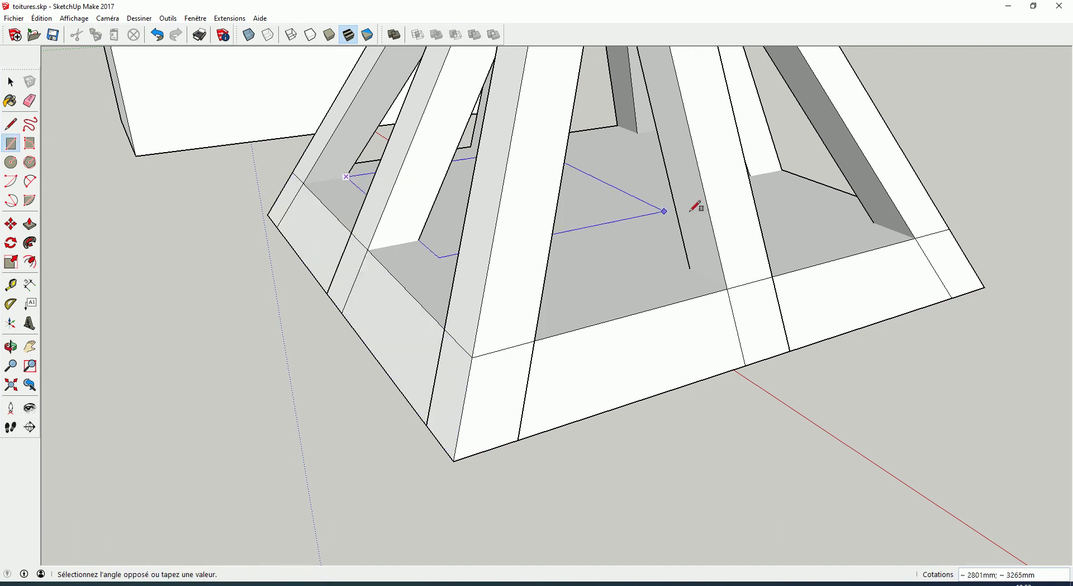
left_click(875, 223)
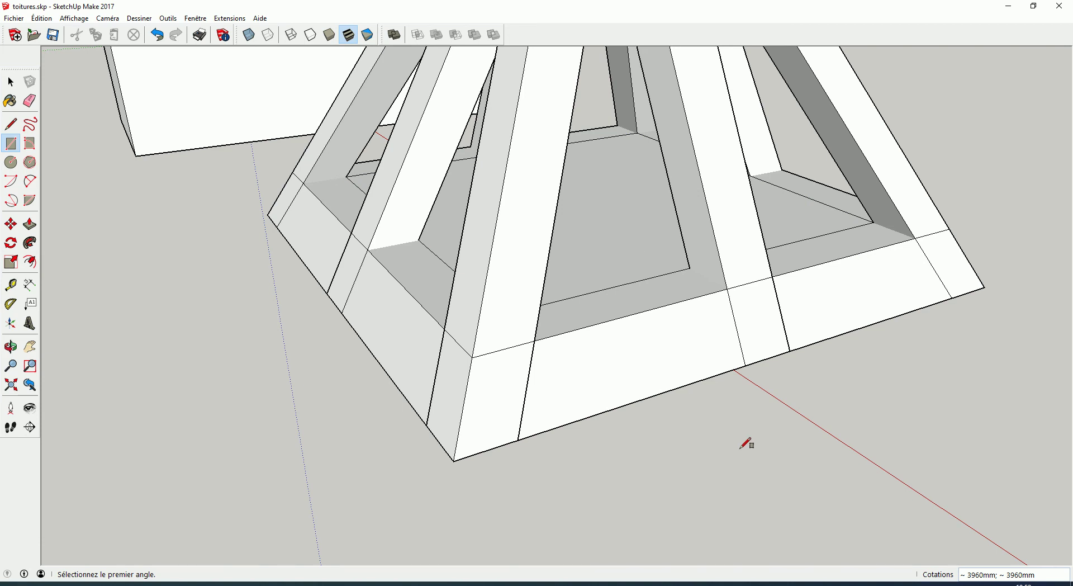
Draw a rectangle on the frame's underside and delete its inner face.
middle_click_drag(642, 311, 636, 255)
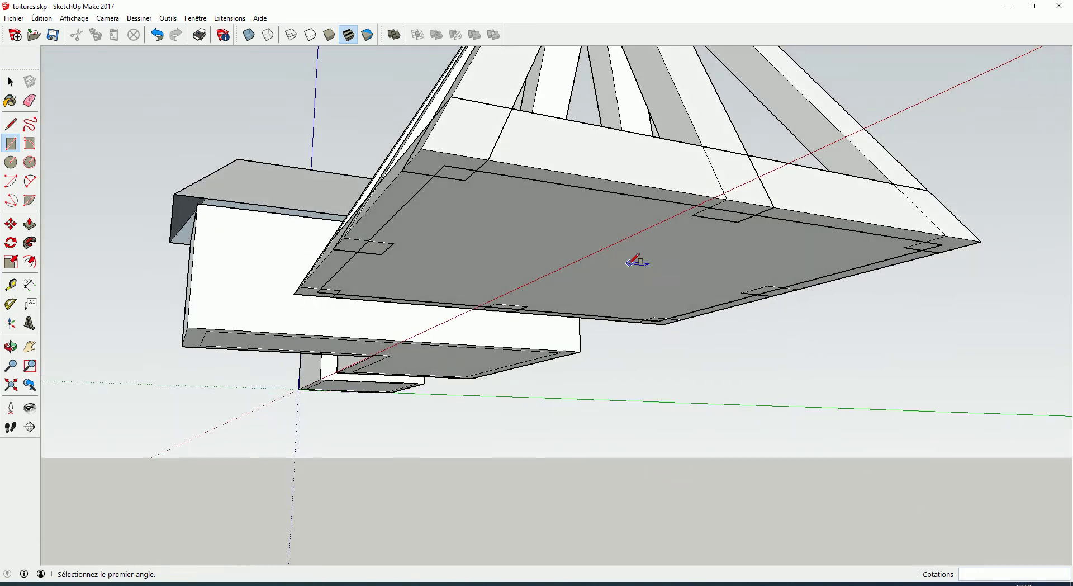
mouse_move(629, 323)
middle_mouse_down()
mouse_move(619, 250)
mouse_move(598, 390)
mouse_move(570, 307)
middle_mouse_up()
left_click(360, 106)
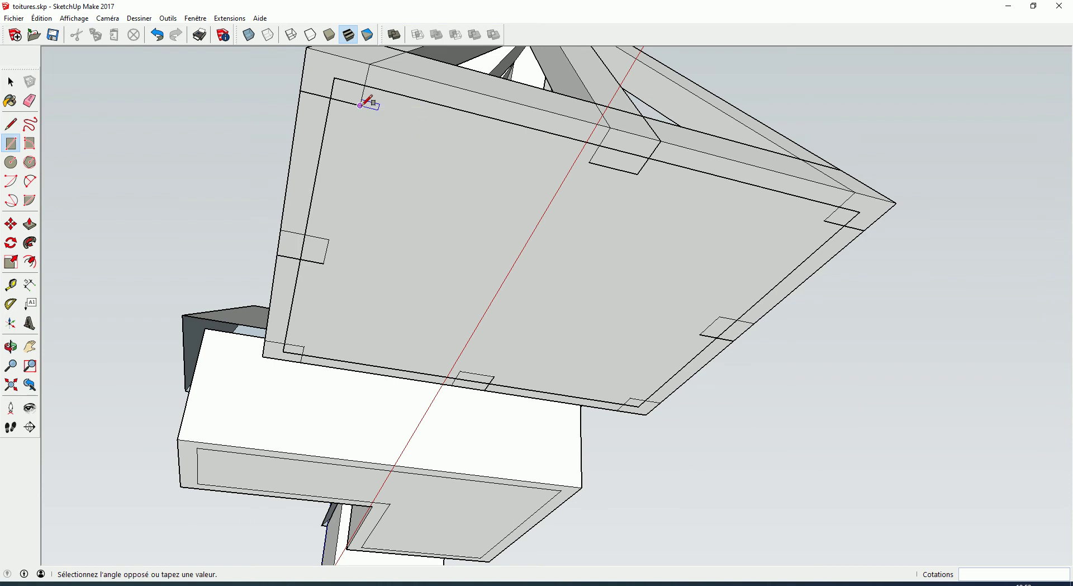
left_click(627, 400)
key("space")
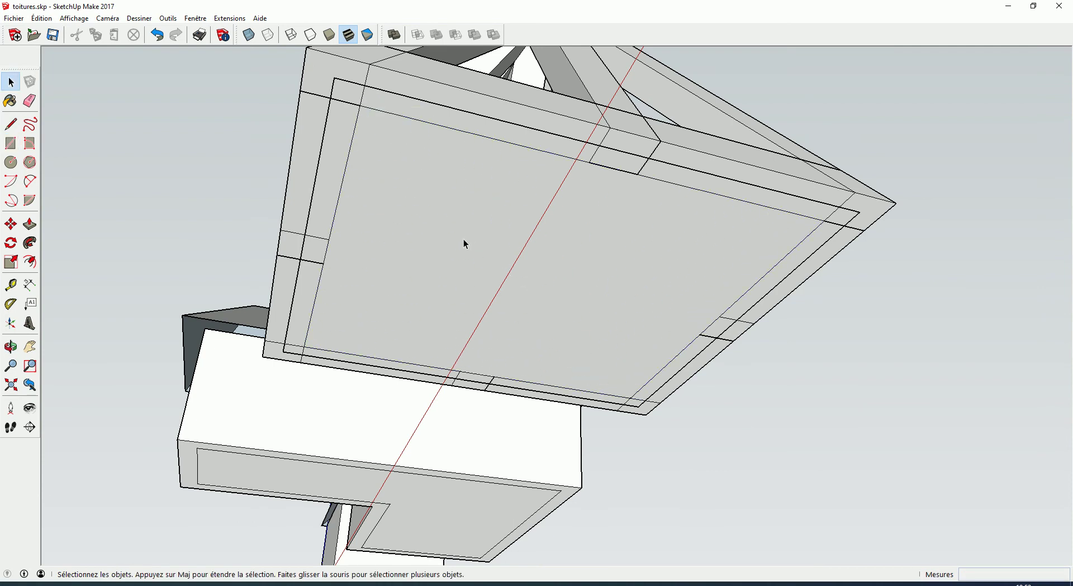
left_click(464, 246)
key("Delete")
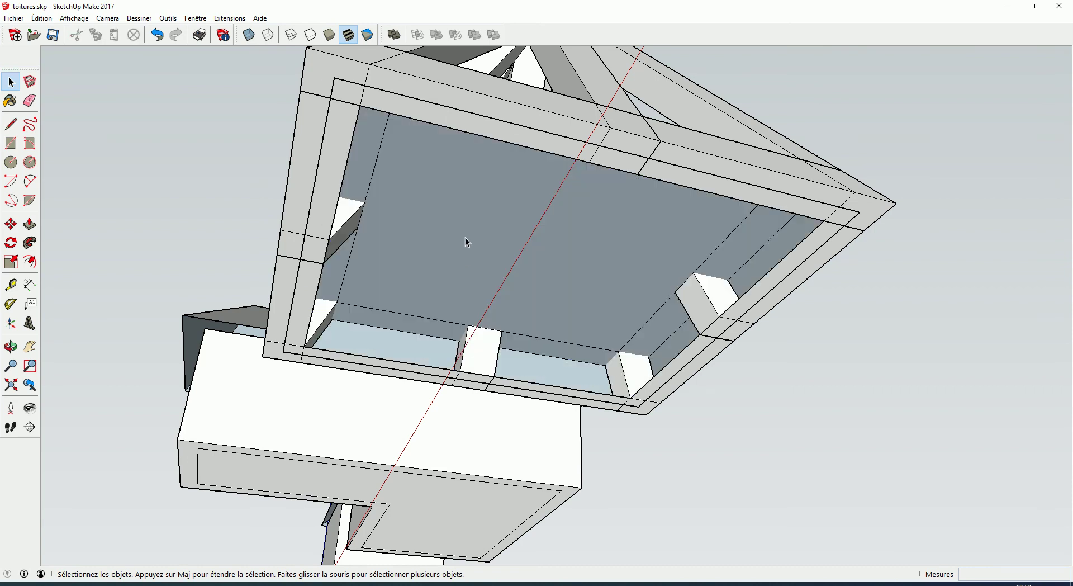
Delete the remaining inner grey face and the inner edge loop, opening the base ring.
left_click(458, 228)
key("Delete")
middle_click_drag(457, 178, 419, 200)
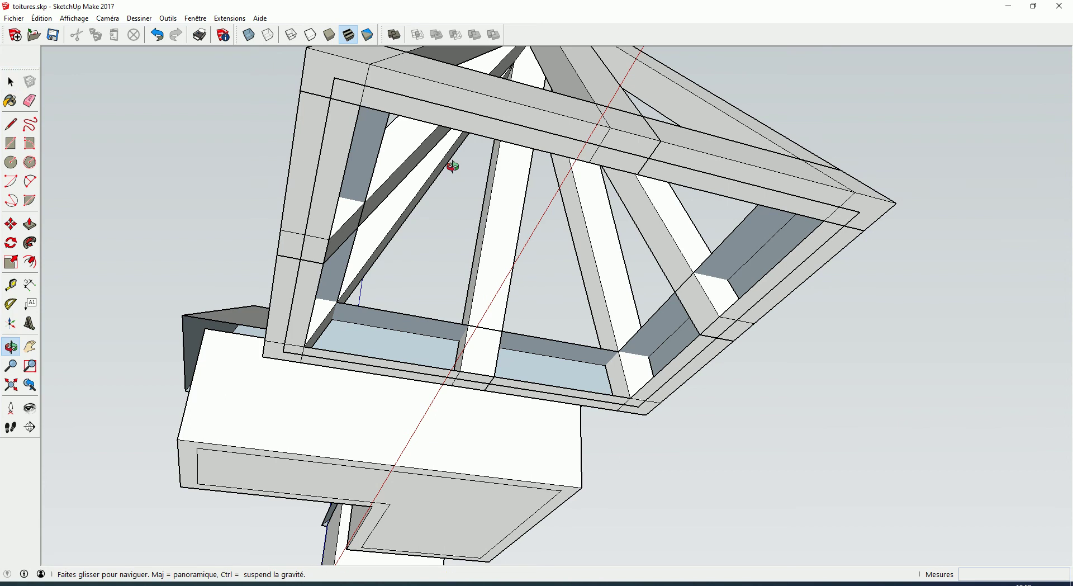
triple_click(353, 139)
key("Delete")
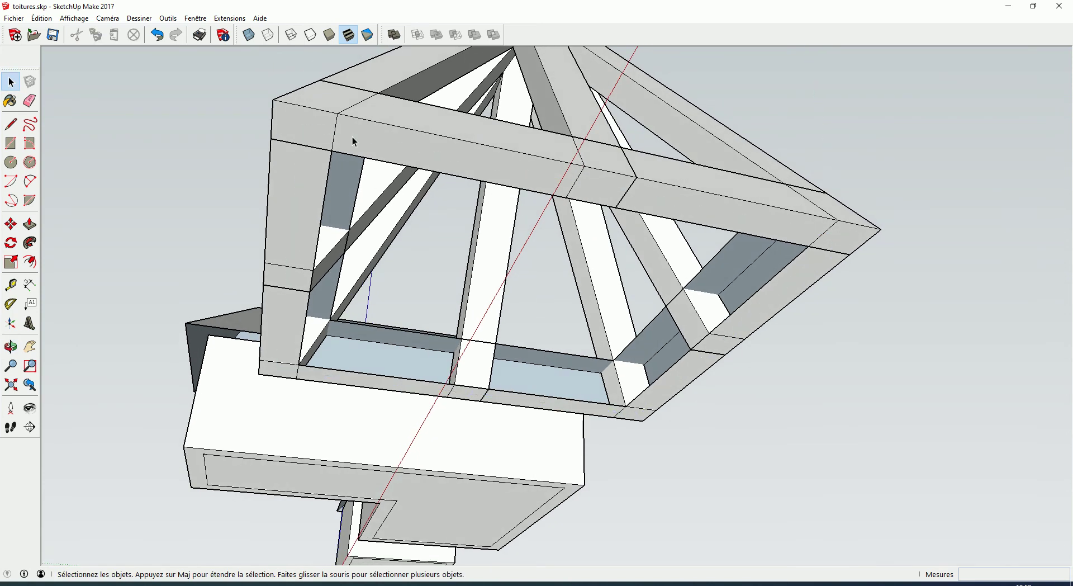
mouse_move(426, 221)
middle_mouse_down()
mouse_move(419, 204)
mouse_move(523, 375)
middle_mouse_up()
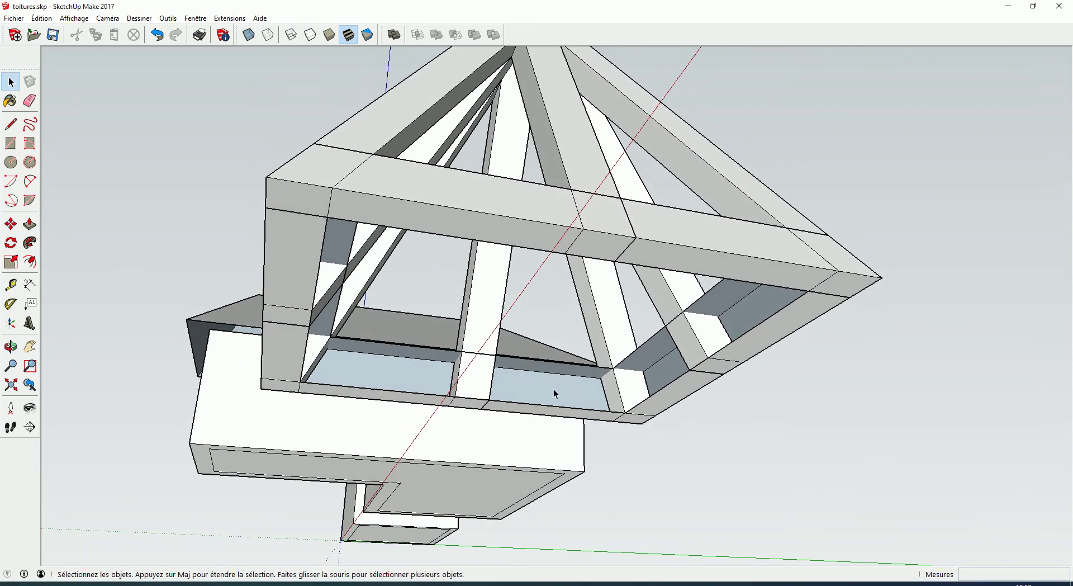
Draw closing edges at the first bottom corners of the base ring.
mouse_move(554, 386)
middle_mouse_down()
mouse_move(522, 400)
mouse_move(536, 404)
middle_mouse_up()
key("l")
left_click(602, 376)
left_click(617, 416)
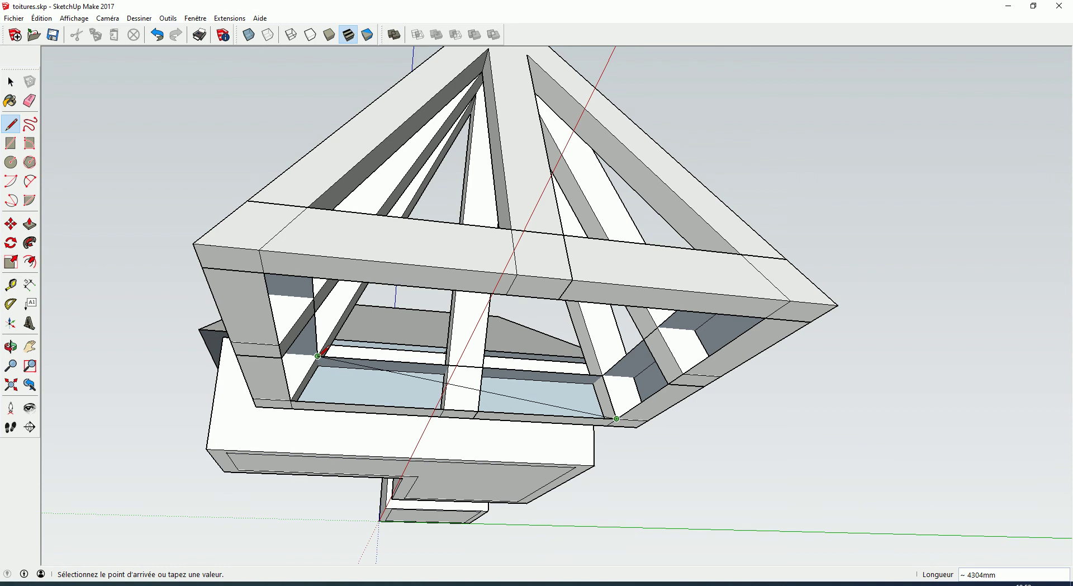
key("Escape")
left_click(317, 356)
left_click(291, 401)
mouse_move(389, 414)
middle_mouse_down()
mouse_move(351, 415)
mouse_move(324, 377)
middle_mouse_up()
Draw edges at the remaining bottom corners, closing the ring's inner side walls.
left_click(486, 419)
left_click(495, 441)
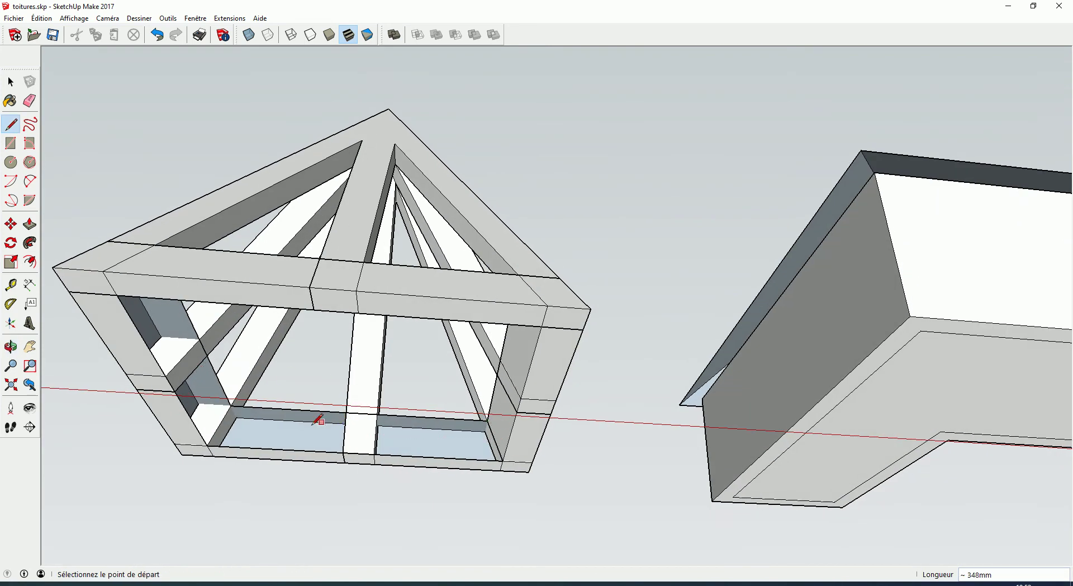
left_click(231, 405)
left_click(209, 444)
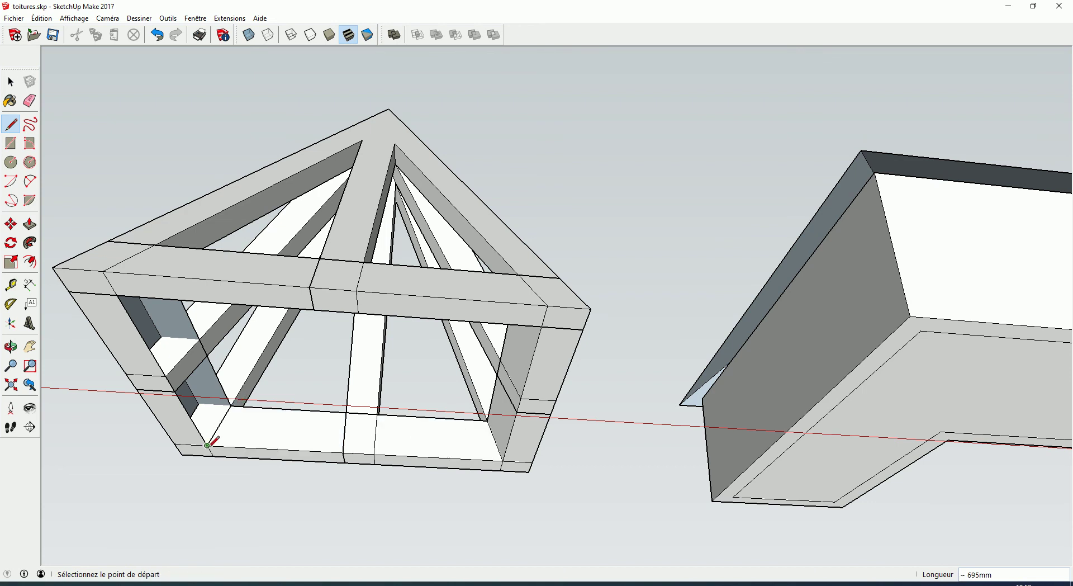
mouse_move(252, 443)
middle_mouse_down()
mouse_move(442, 479)
mouse_move(376, 445)
middle_mouse_up()
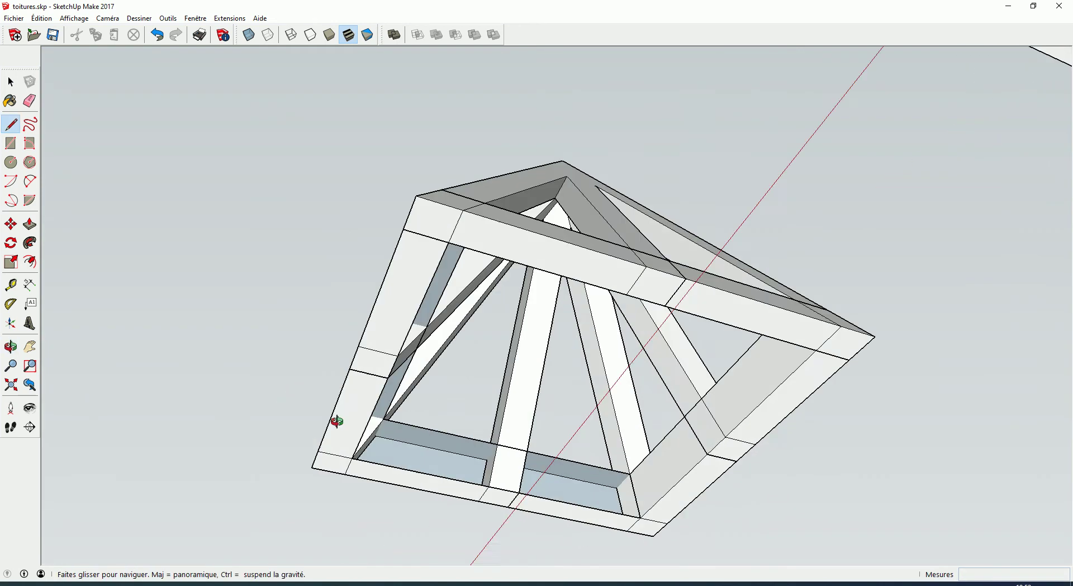
left_click(483, 457)
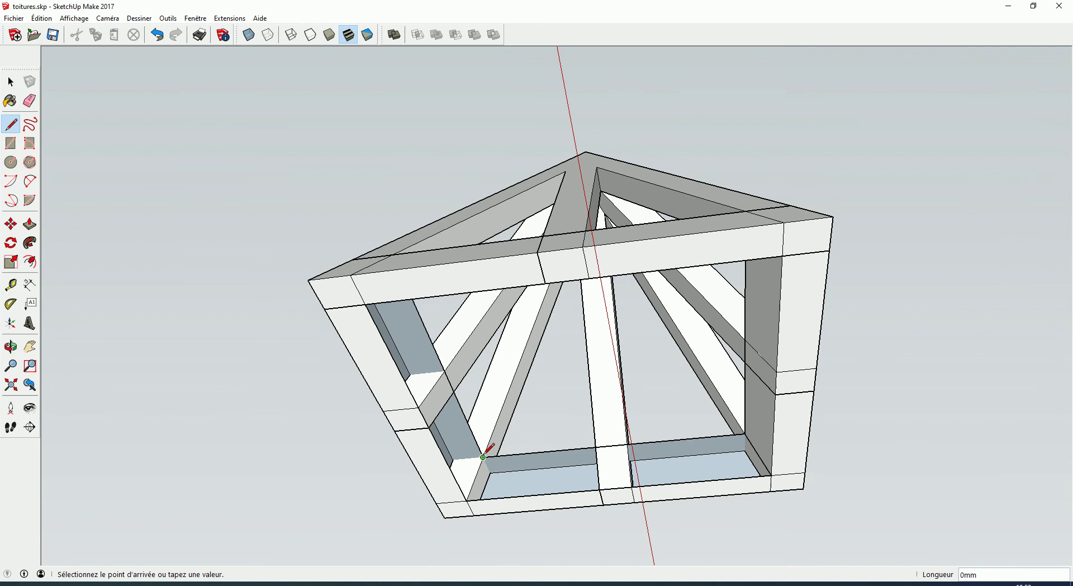
left_click(467, 499)
key("space")
mouse_move(337, 441)
middle_mouse_down()
mouse_move(395, 476)
mouse_move(661, 476)
mouse_move(891, 514)
mouse_move(522, 431)
mouse_move(600, 441)
middle_mouse_up()
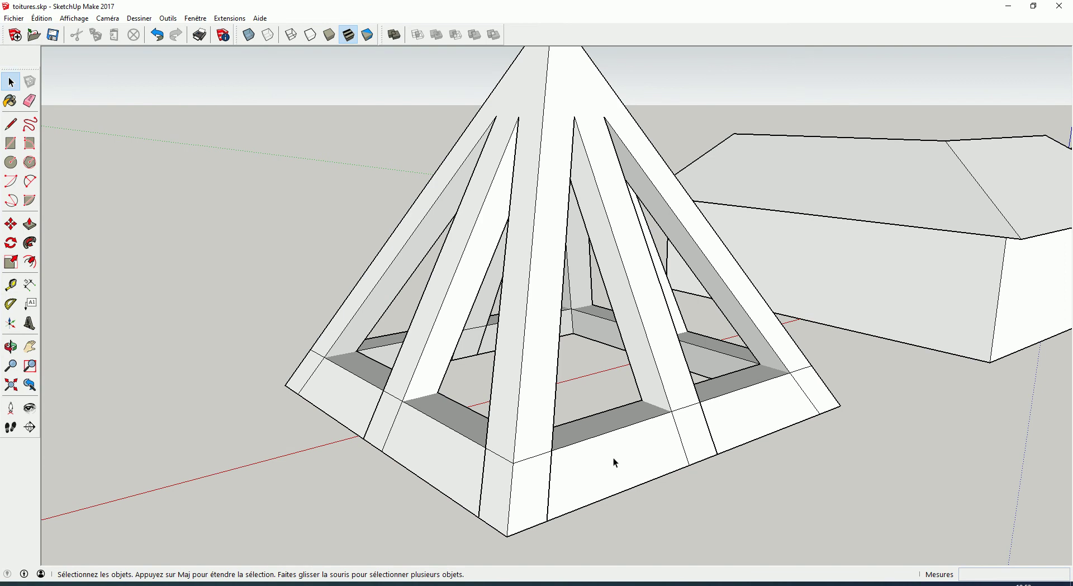
Make the whole base ring into a group with Créer un groupe.
triple_click(613, 459)
right_click(613, 458)
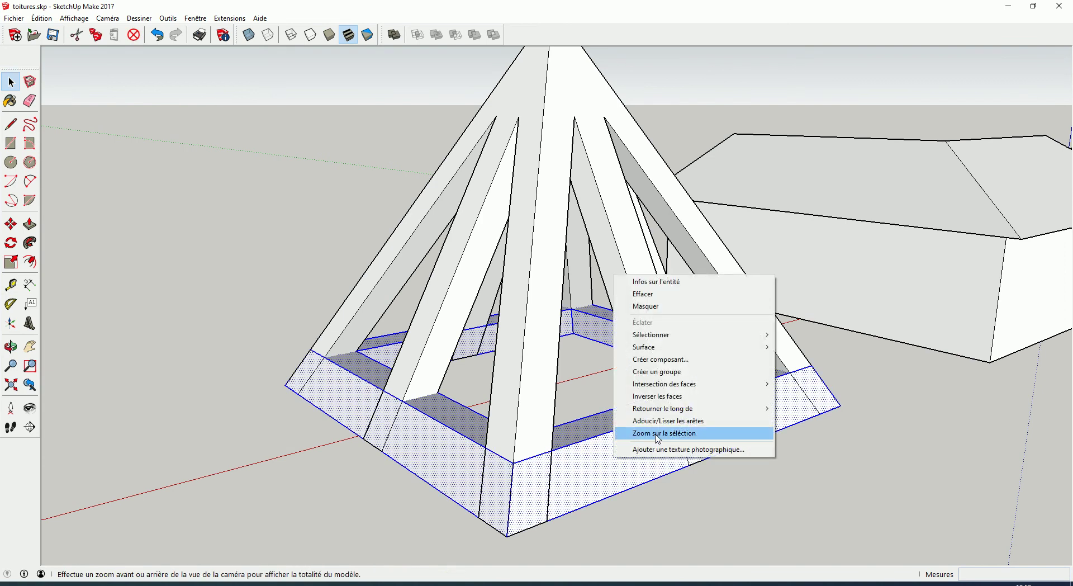
left_click(665, 372)
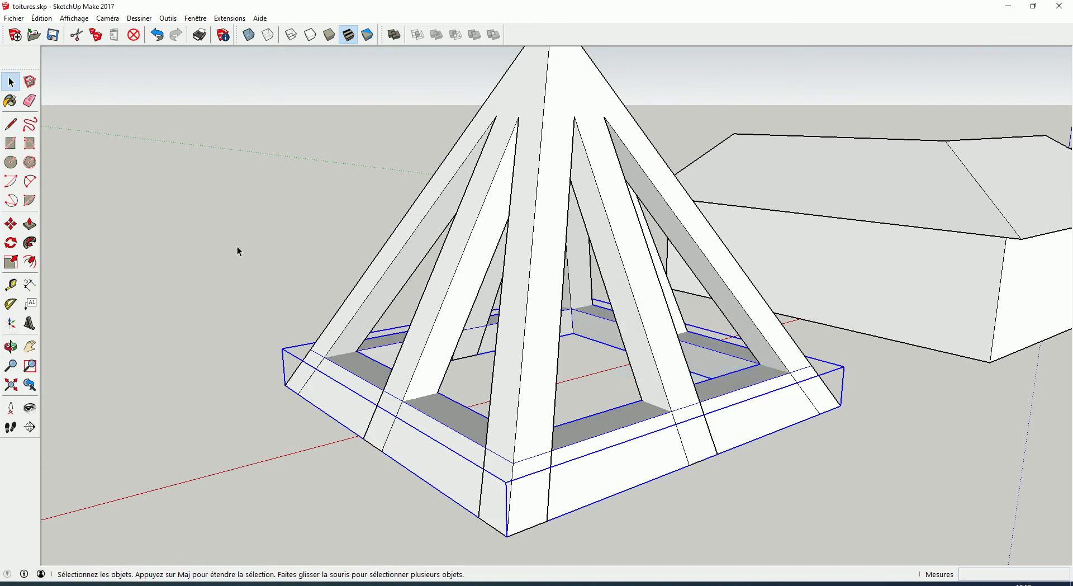
Union the base group with the rafter pyramid into one solid.
left_click(394, 35)
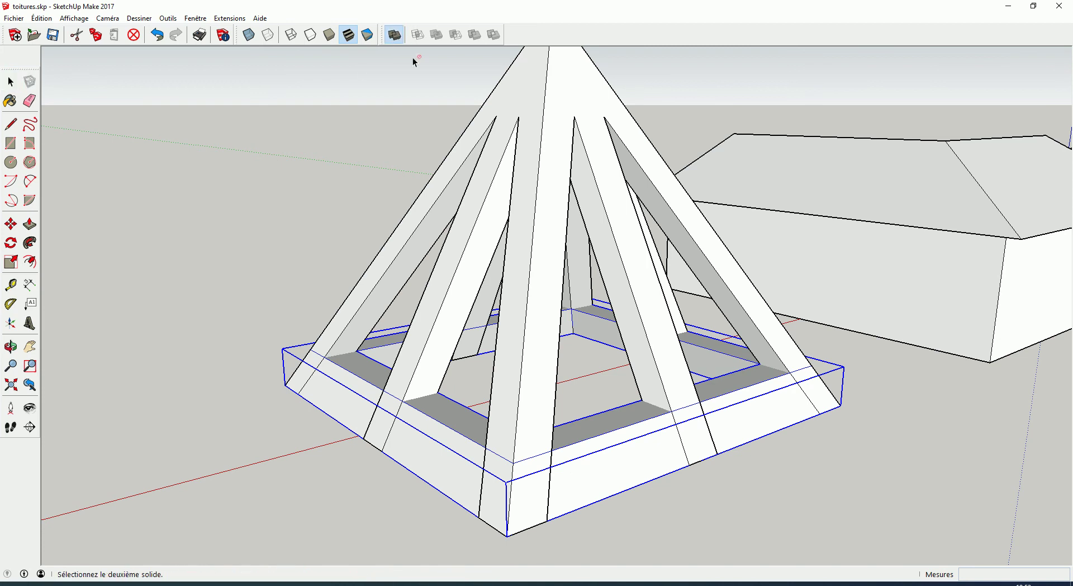
left_click(428, 338)
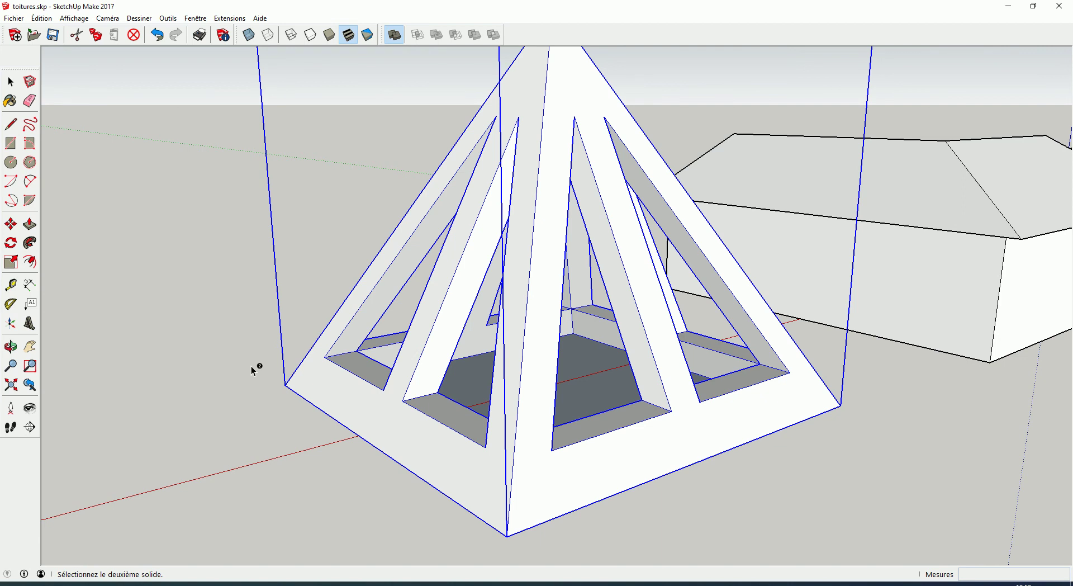
key("space")
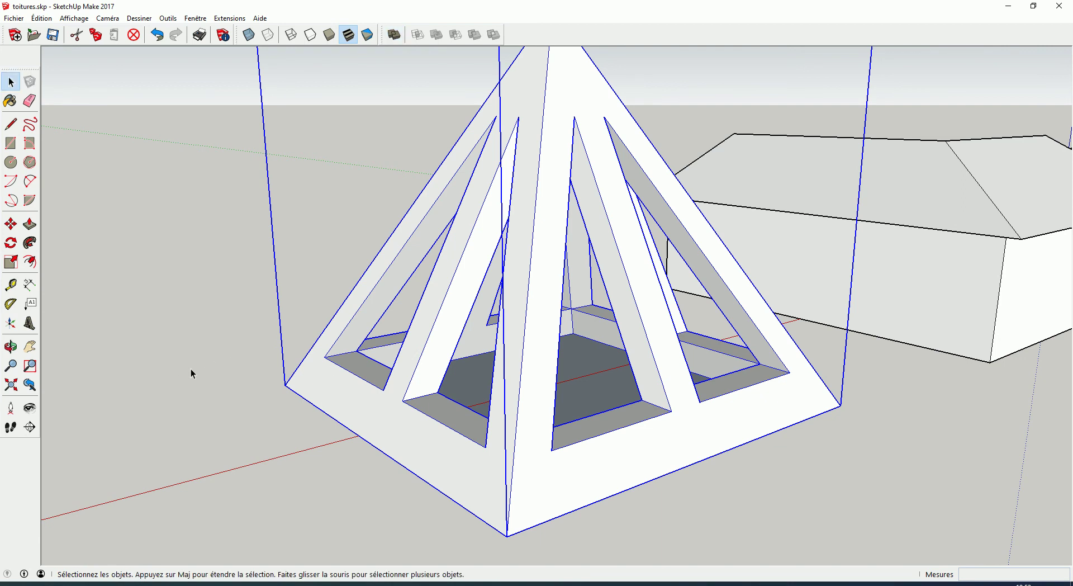
left_click(191, 370)
Delete the bottom face inside the merged frame group so its underside is open.
mouse_move(635, 484)
middle_mouse_down()
mouse_move(519, 314)
mouse_move(452, 240)
middle_mouse_up()
left_click(451, 235)
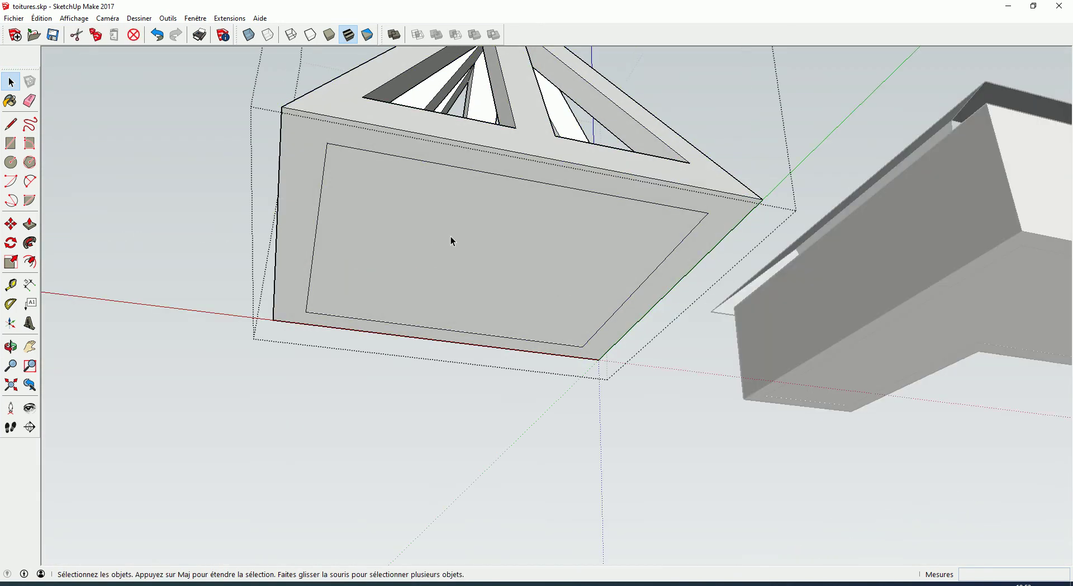
left_click(469, 261)
key("Delete")
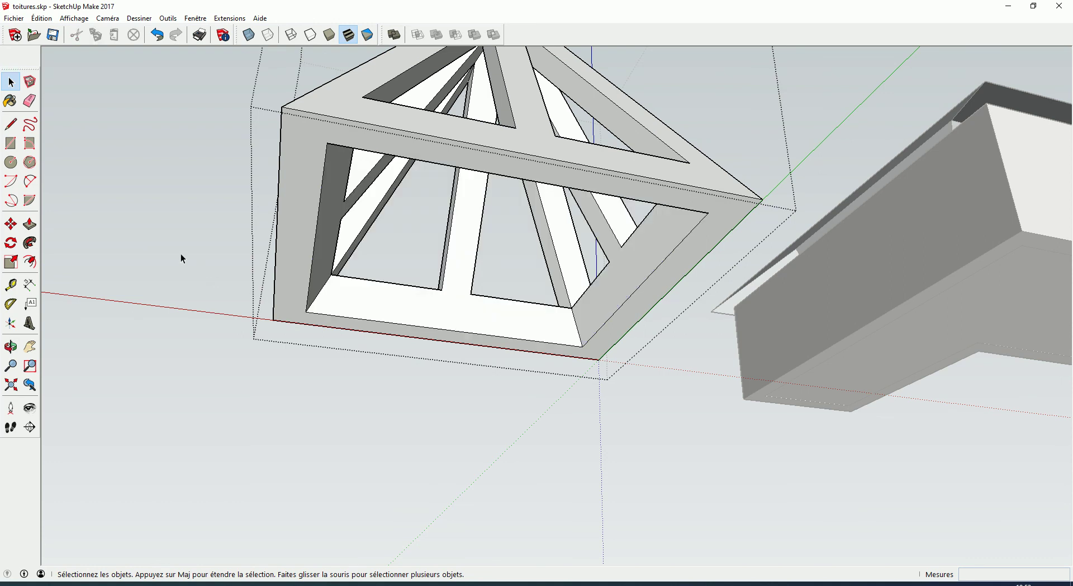
left_click(178, 251)
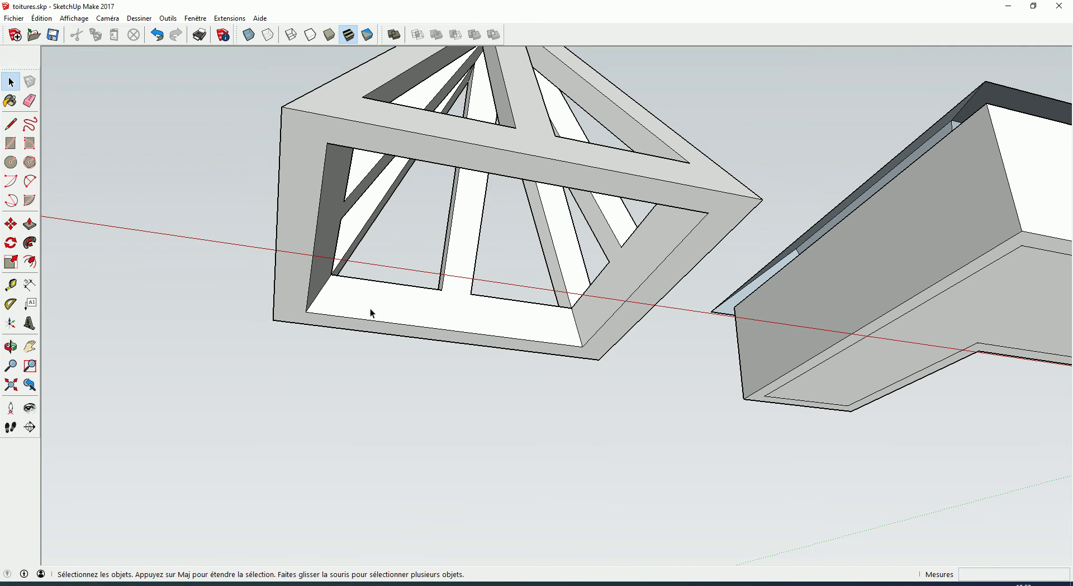
middle_click_drag(372, 312, 814, 323)
mouse_move(819, 371)
middle_mouse_down()
mouse_move(609, 301)
mouse_move(629, 278)
middle_mouse_up()
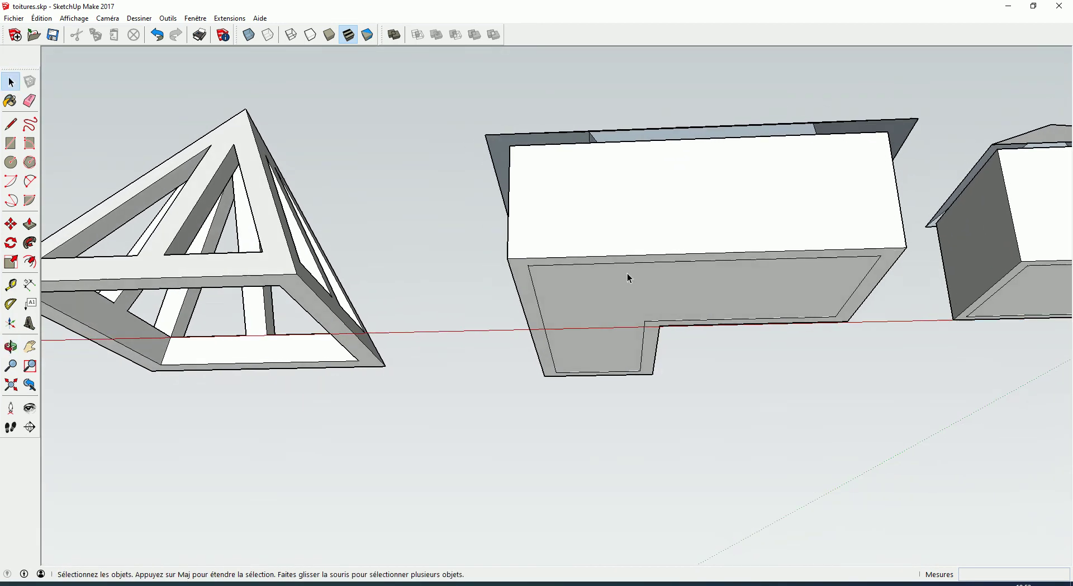
Draw two lines between the open roof corners to fill in the roof faces.
key("l")
left_click(485, 135)
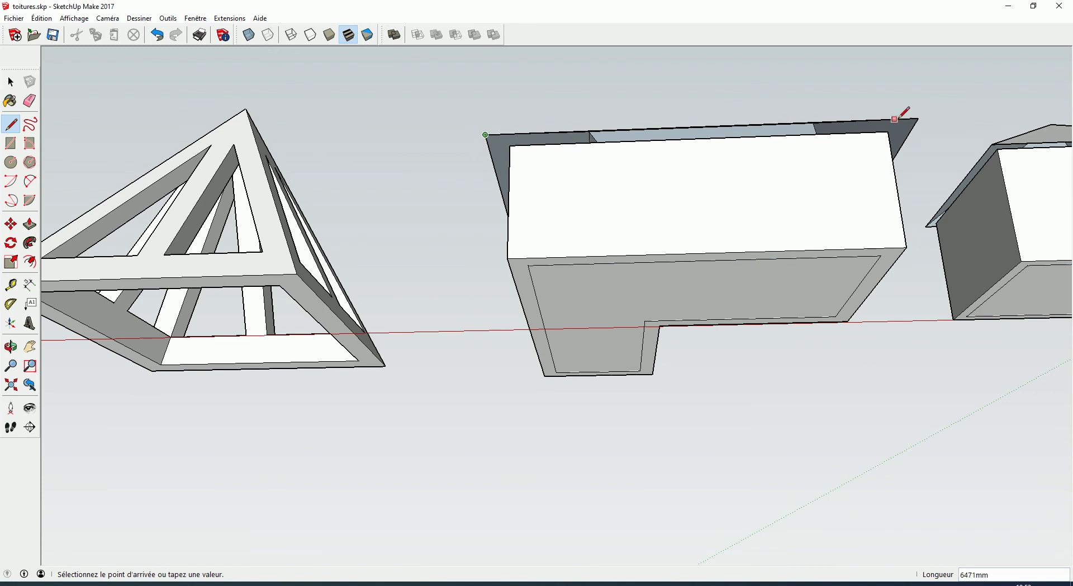
left_click(918, 118)
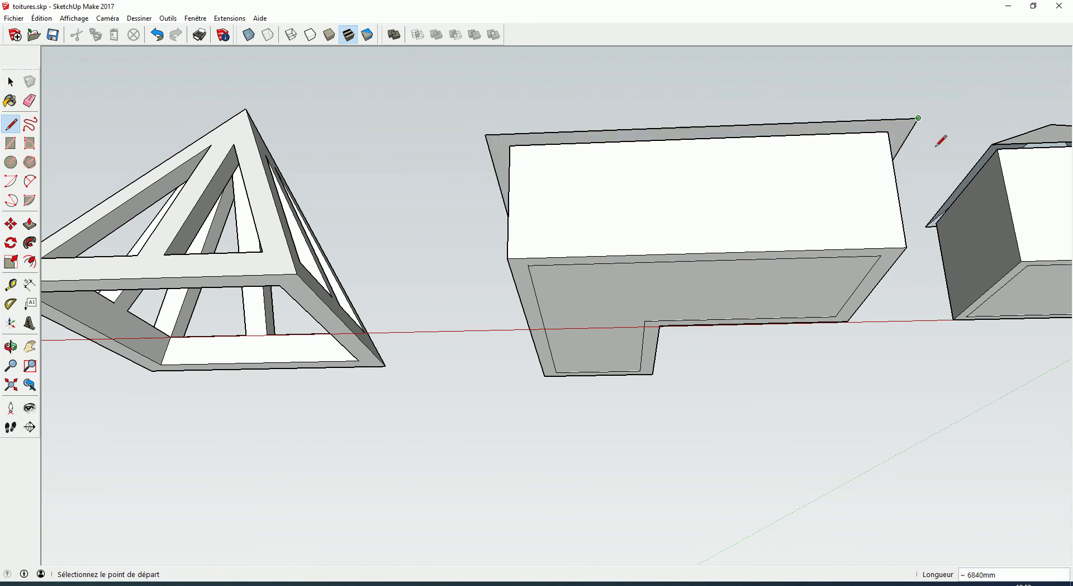
left_click(992, 144)
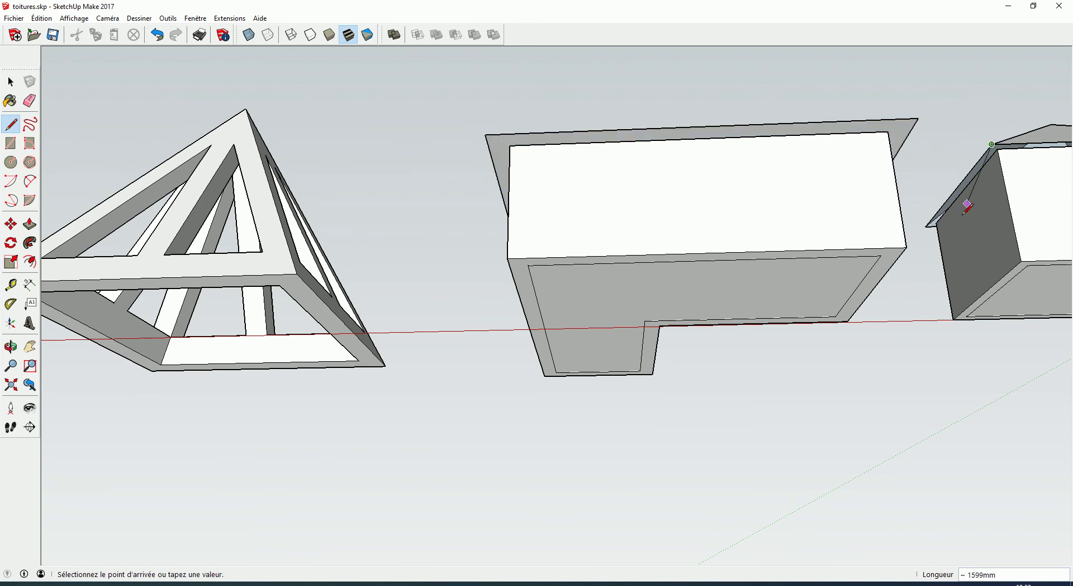
left_click(926, 225)
Zoom out and orbit to show the pyramid frame beside both hip-roofed houses.
middle_click_drag(385, 229, 534, 349)
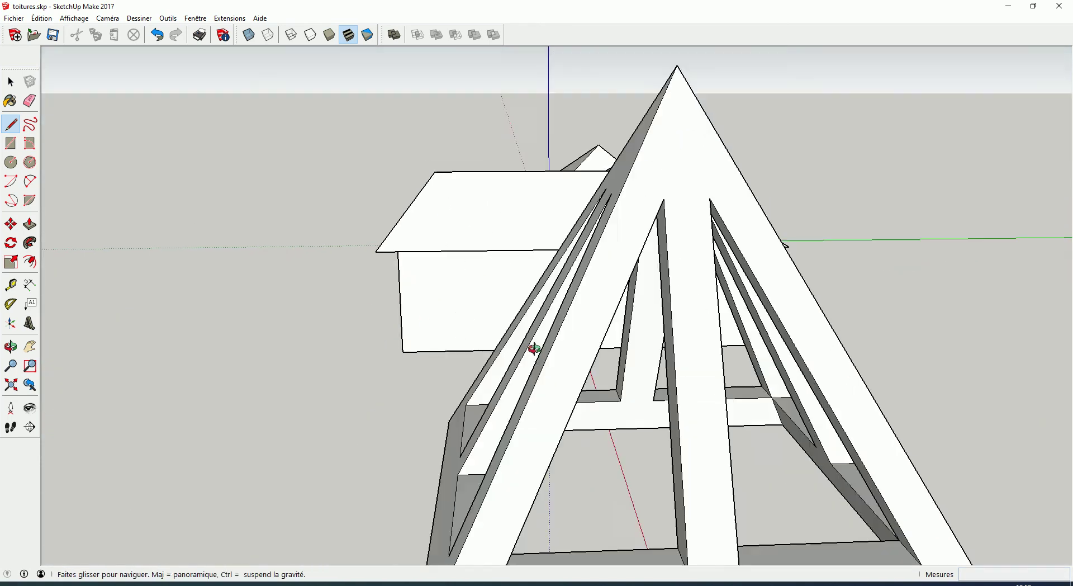
scroll(755, 371, "down", 5)
scroll(809, 363, "down", 2)
mouse_move(809, 363)
middle_mouse_down()
mouse_move(660, 366)
mouse_move(769, 356)
middle_mouse_up()
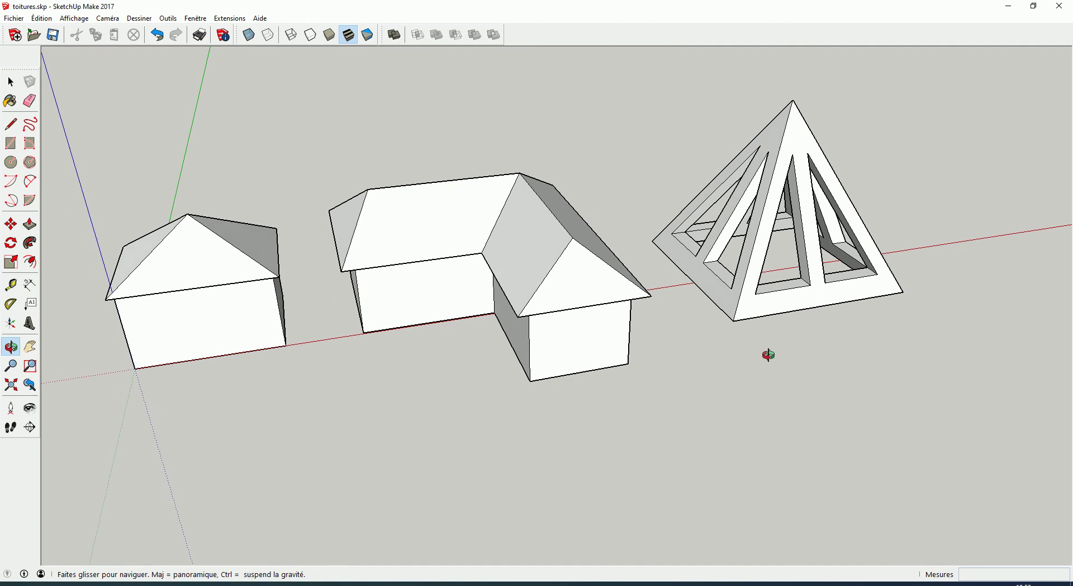